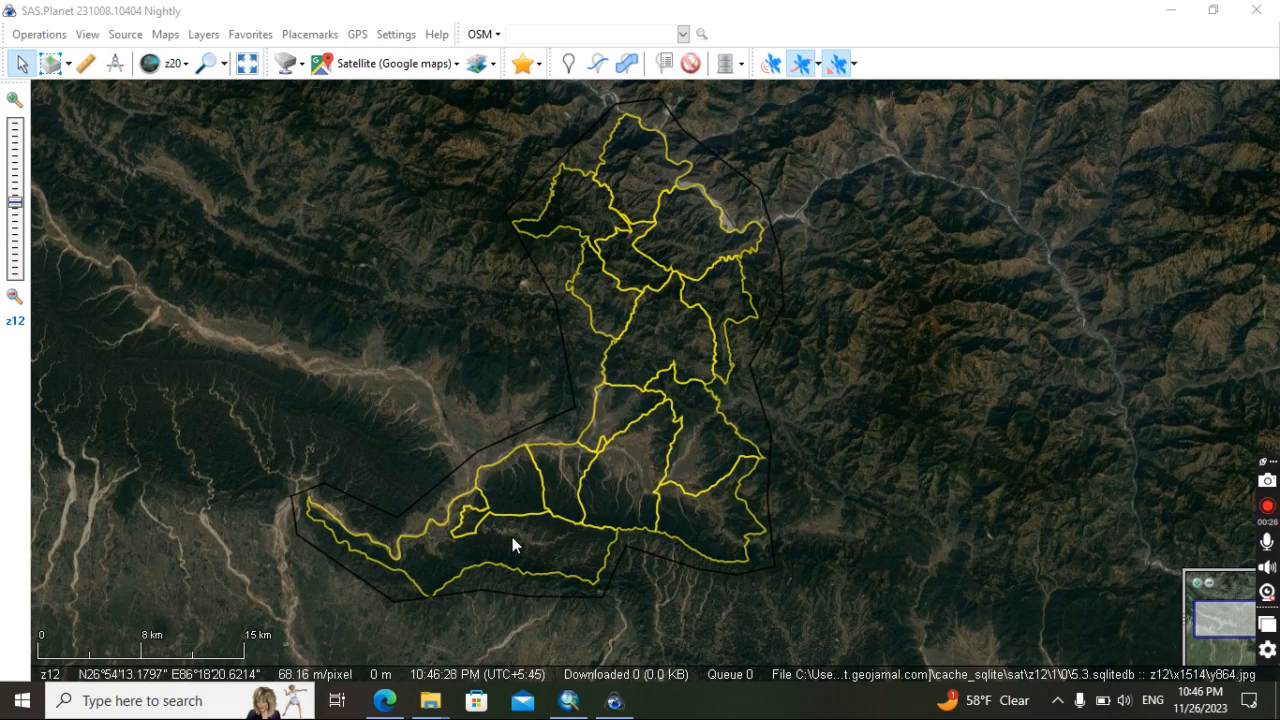
Switch to Edge and examine the ward map pages in Kataria_potrate.pdf, including their titles, coordinate grids, legends and scale bars
left_click(398, 700)
scroll(463, 453, "down", 3)
scroll(463, 455, "up", 2)
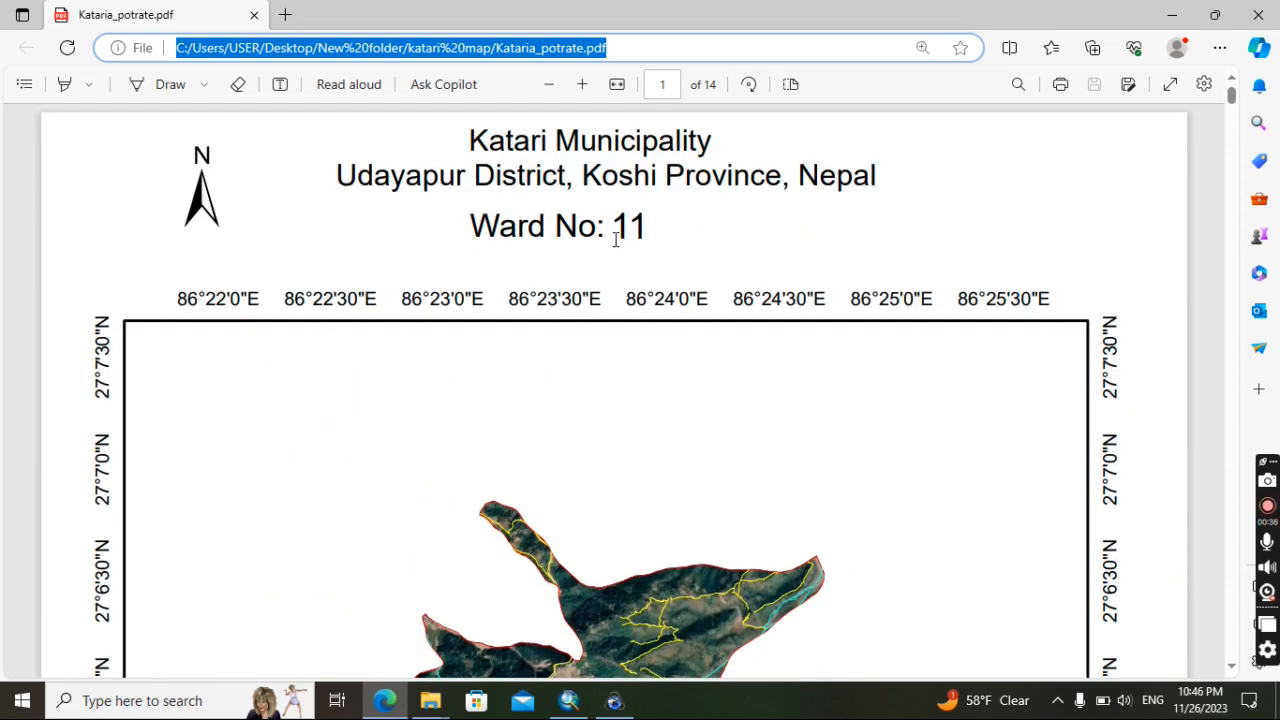
scroll(615, 240, "down", 7)
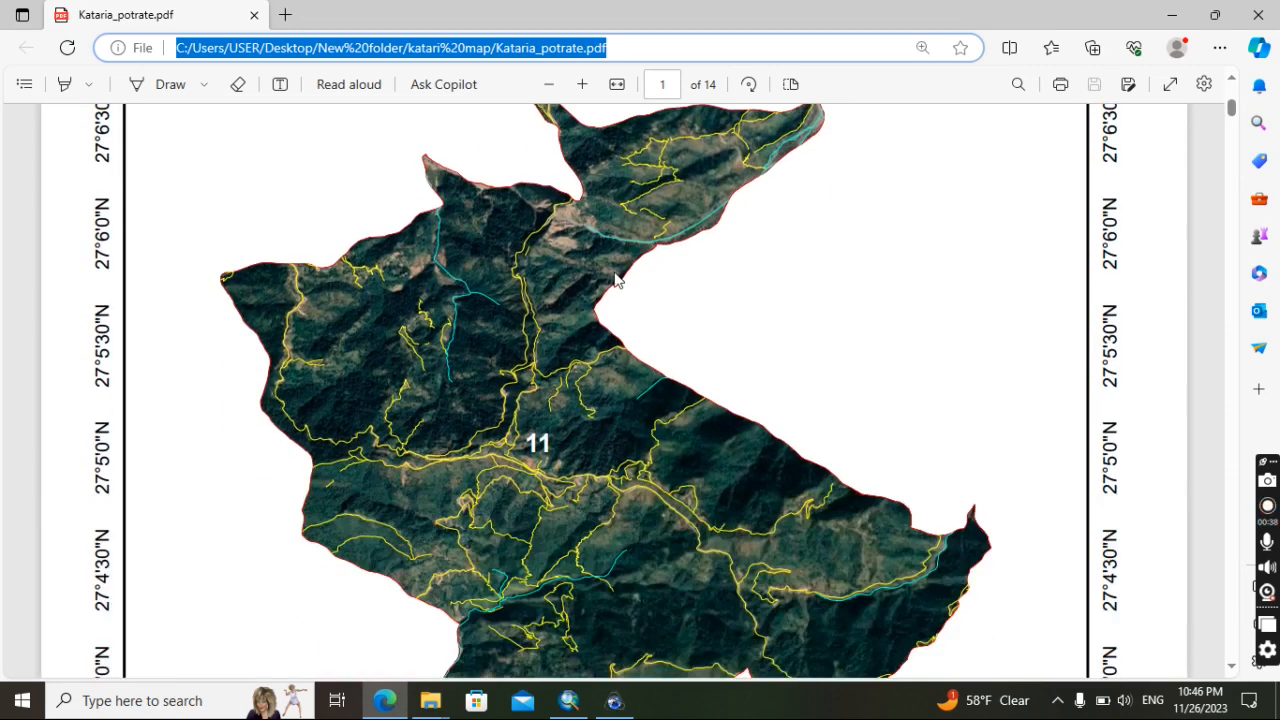
scroll(615, 285, "down", 12)
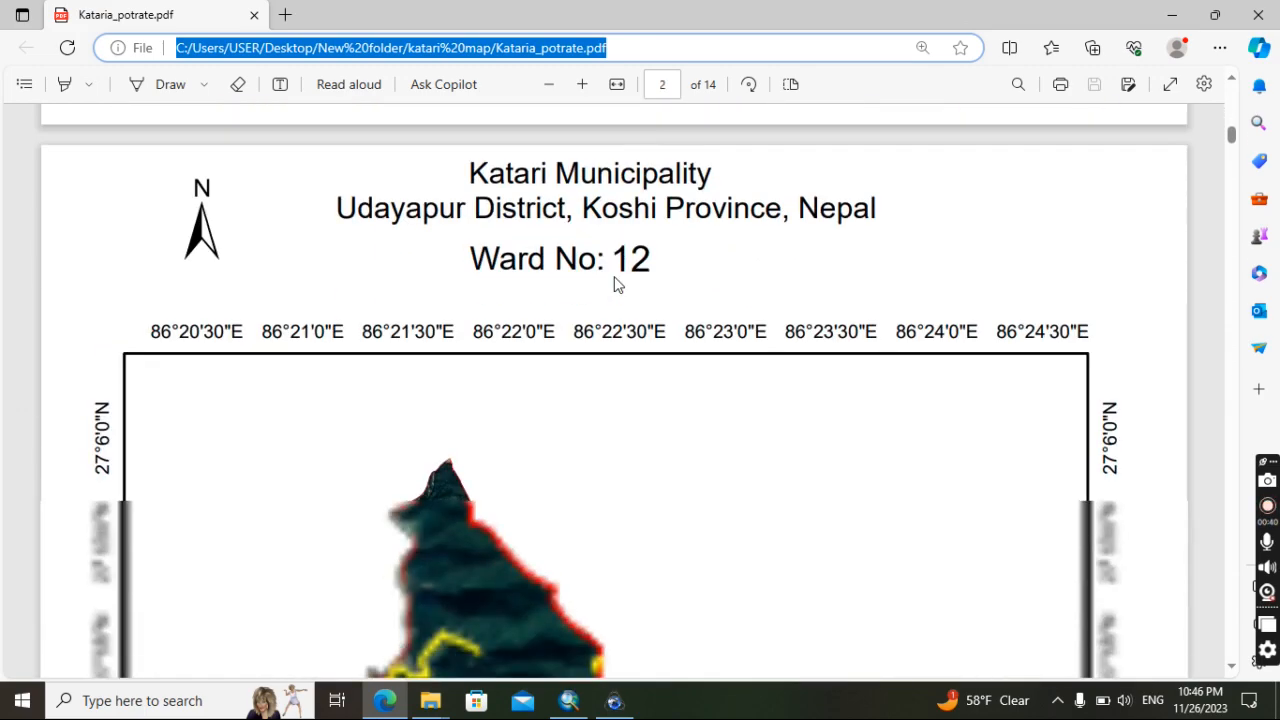
scroll(614, 285, "down", 9)
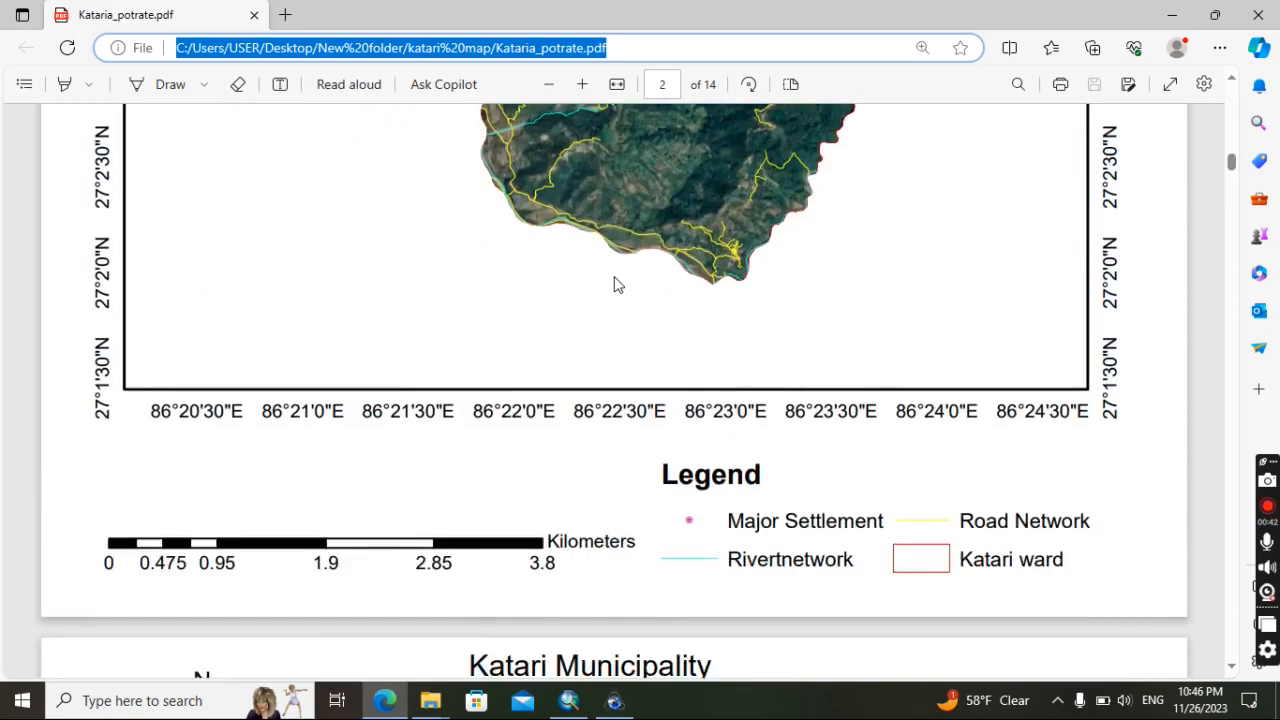
scroll(614, 285, "down", 8)
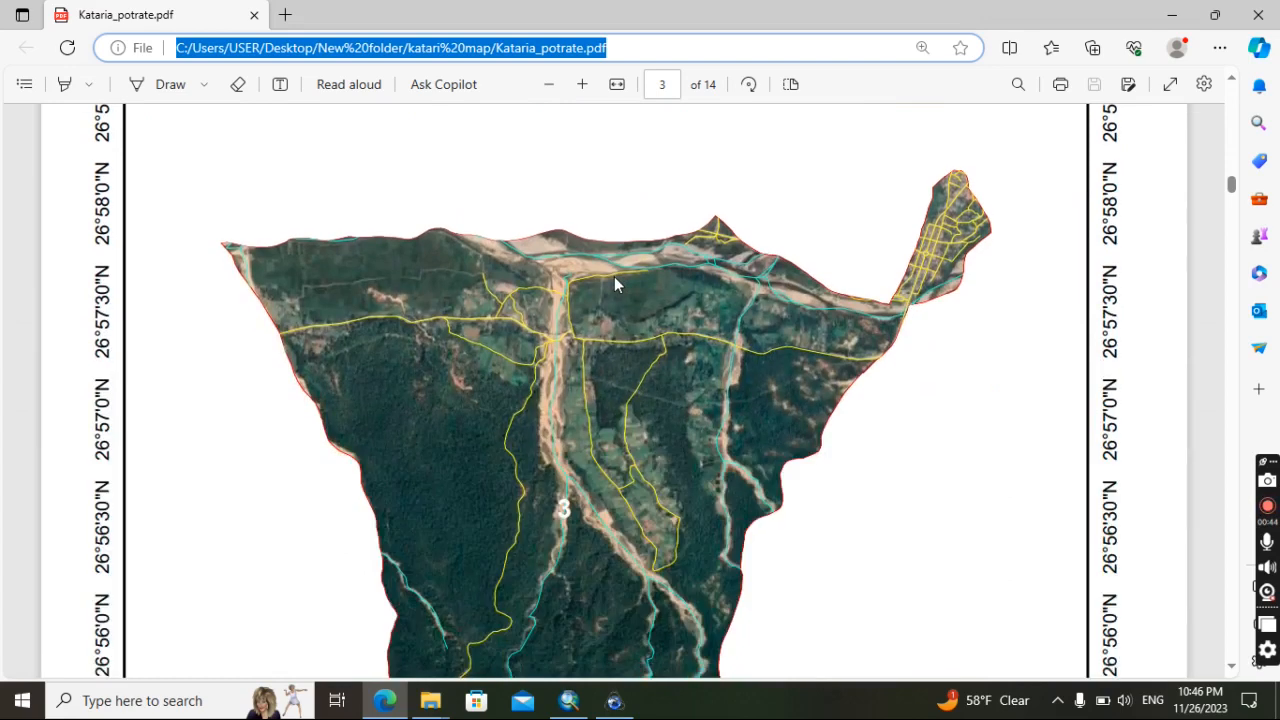
scroll(615, 280, "down", 8)
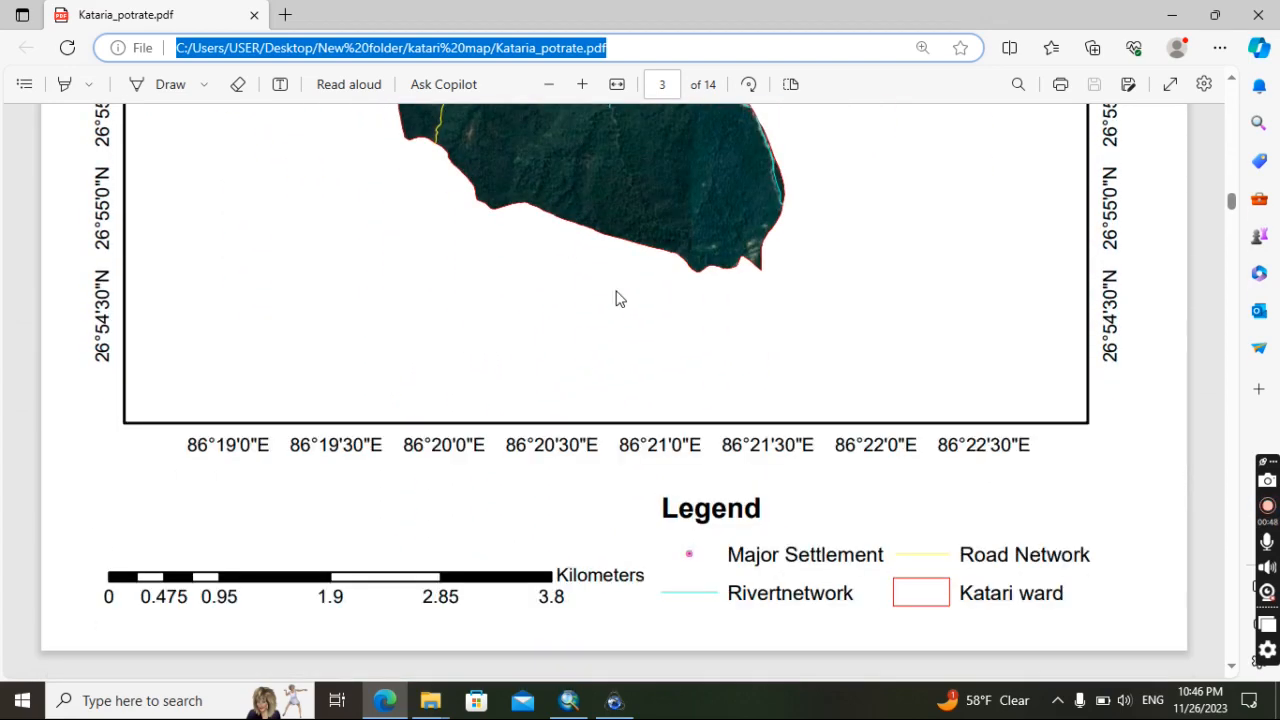
scroll(615, 298, "down", 9)
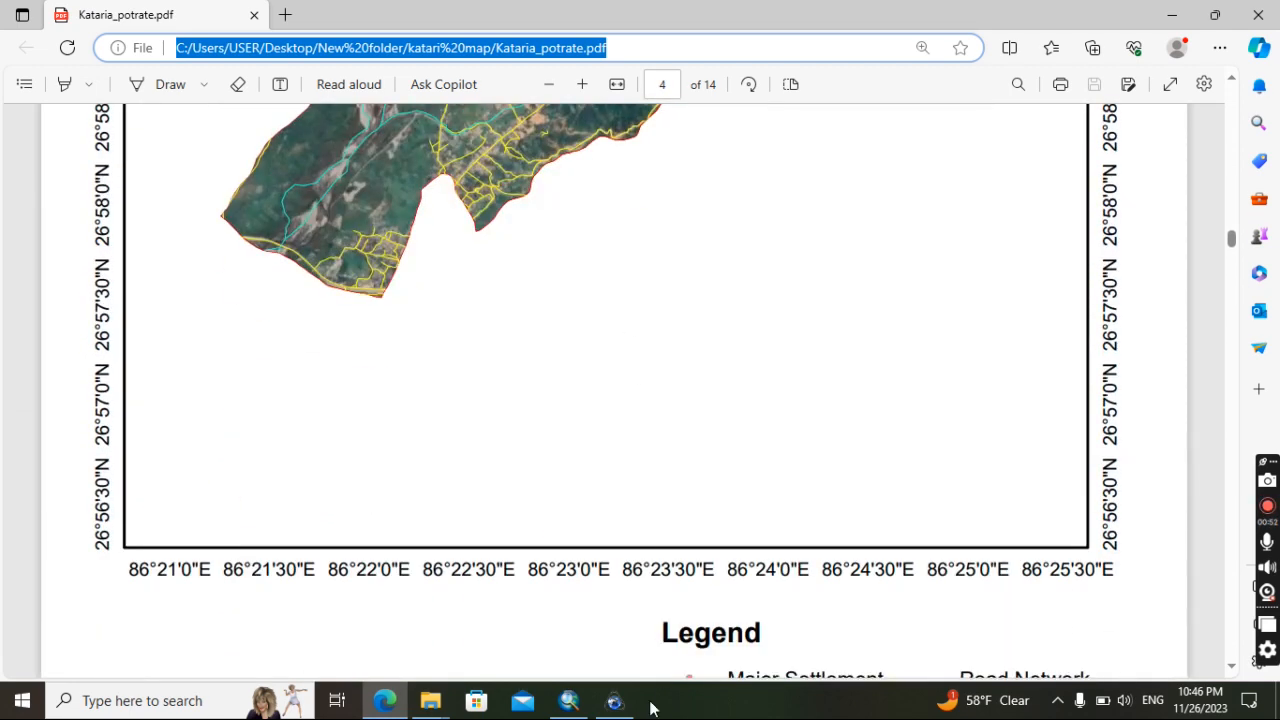
Switch to ArcMap and add the satellite image 20.ecw from the 20 folder to the empty map
left_click(568, 700)
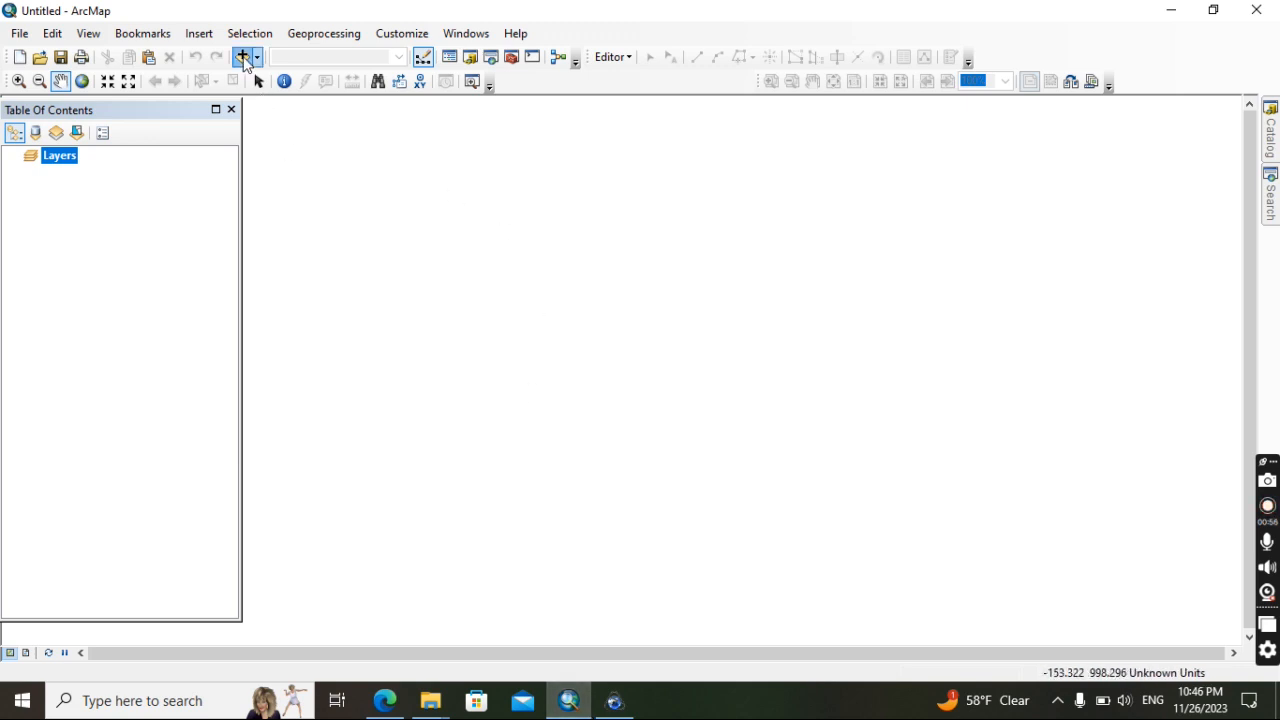
left_click(242, 57)
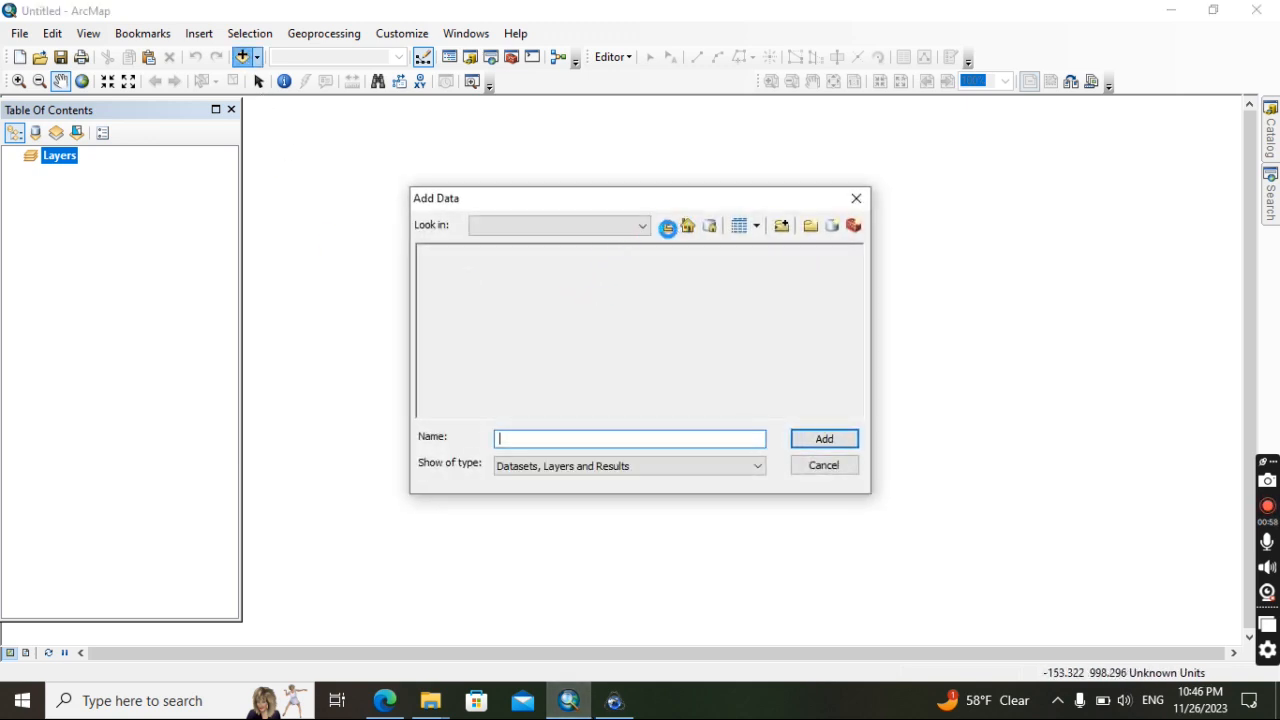
left_click(668, 227)
left_click(668, 227)
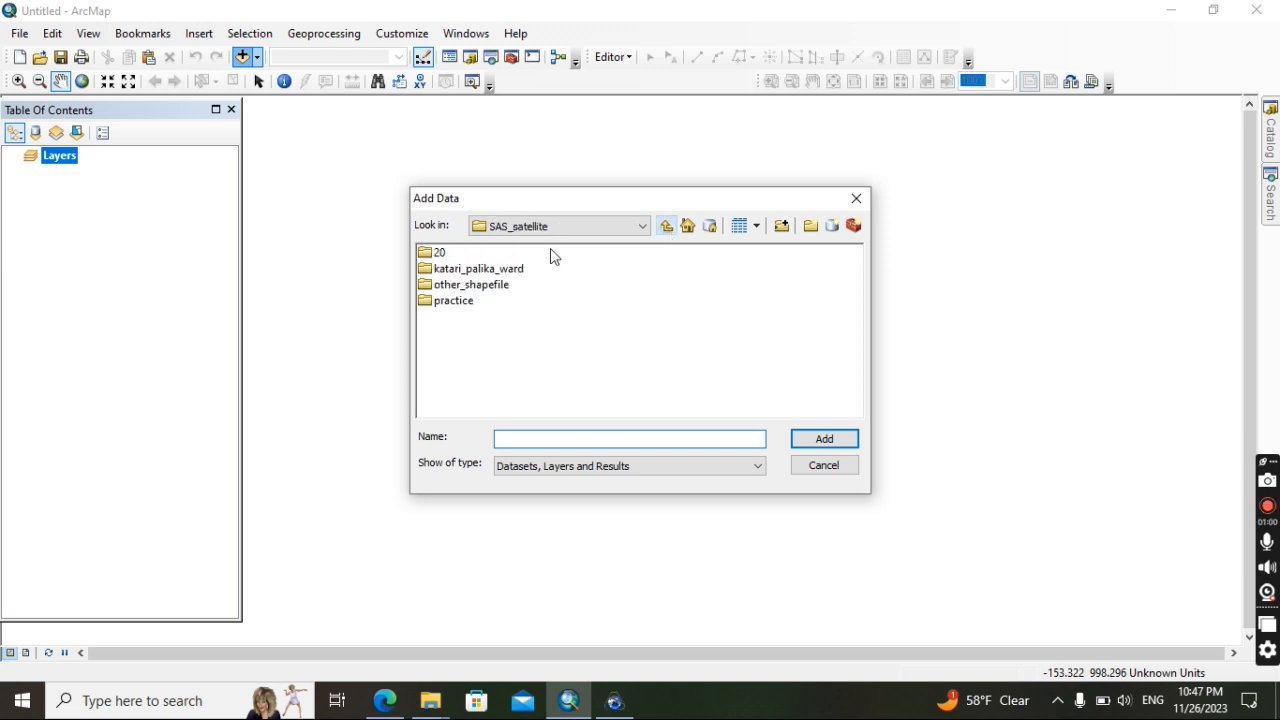
double_click(441, 254)
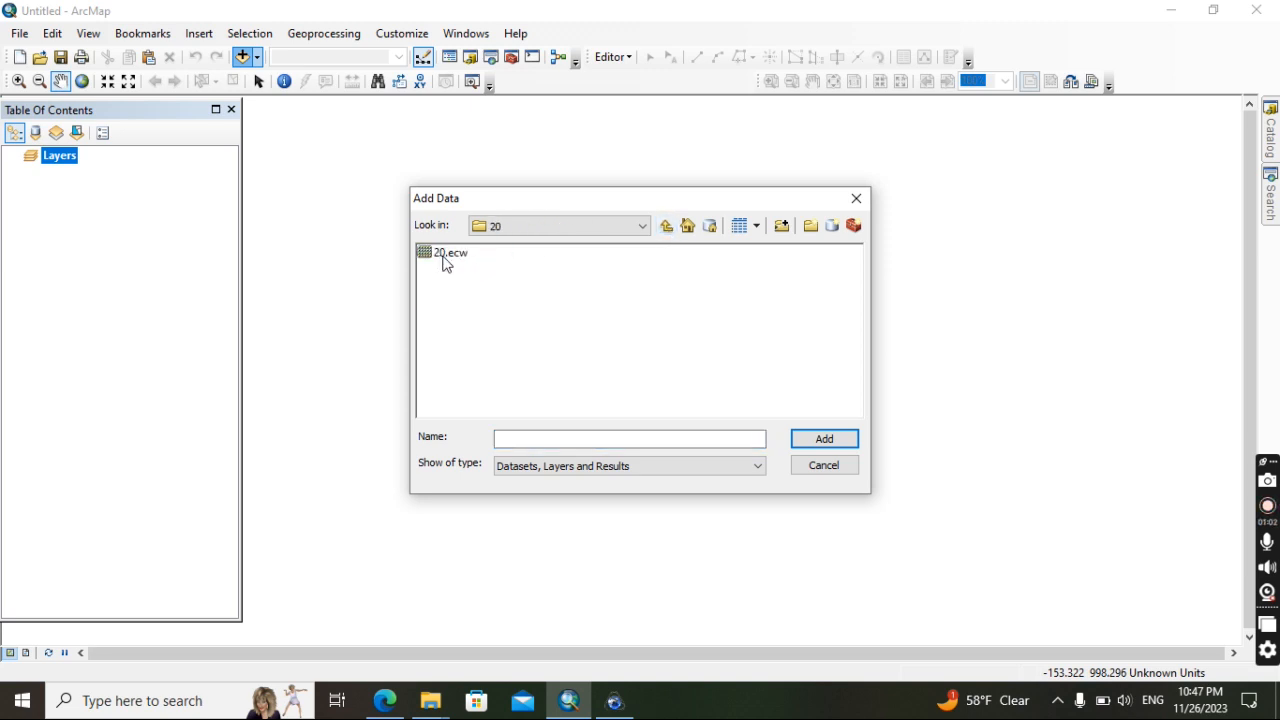
left_click(444, 258)
left_click(825, 440)
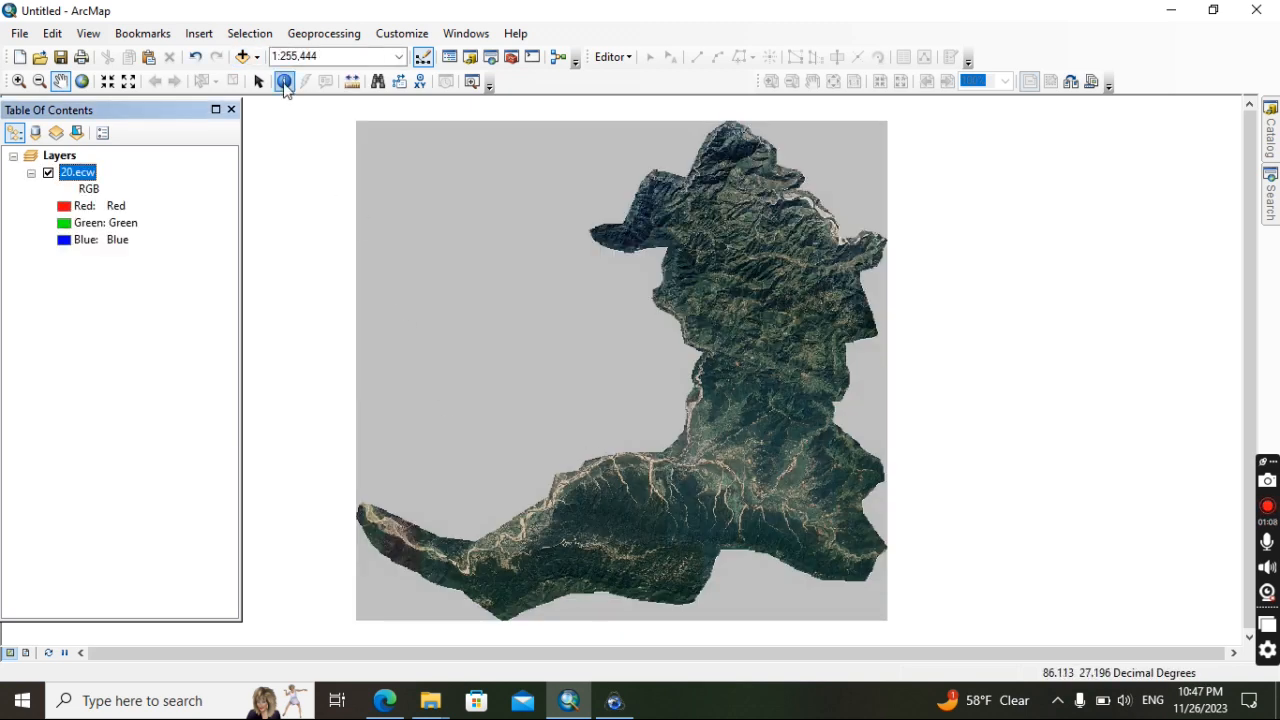
Add the ward boundary shapefile Katari_palika_ward.shp from the katari_palika_ward folder
left_click(244, 57)
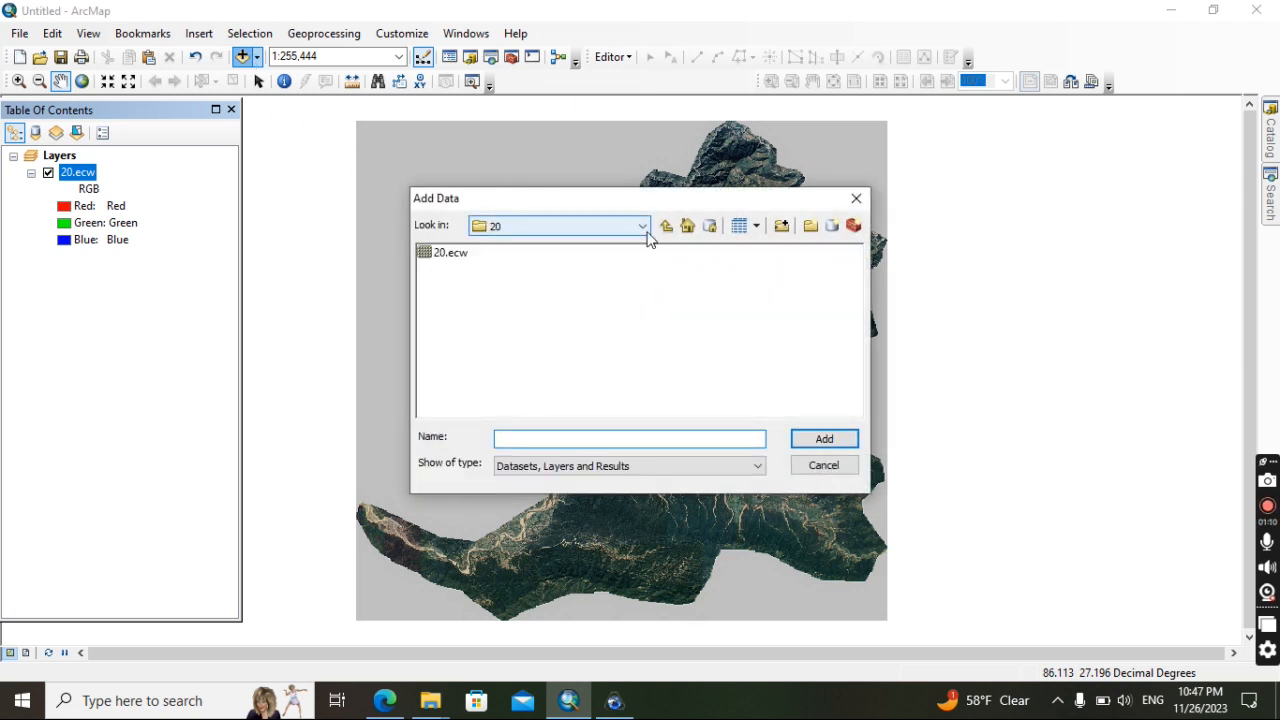
left_click(667, 229)
double_click(462, 270)
left_click(483, 257)
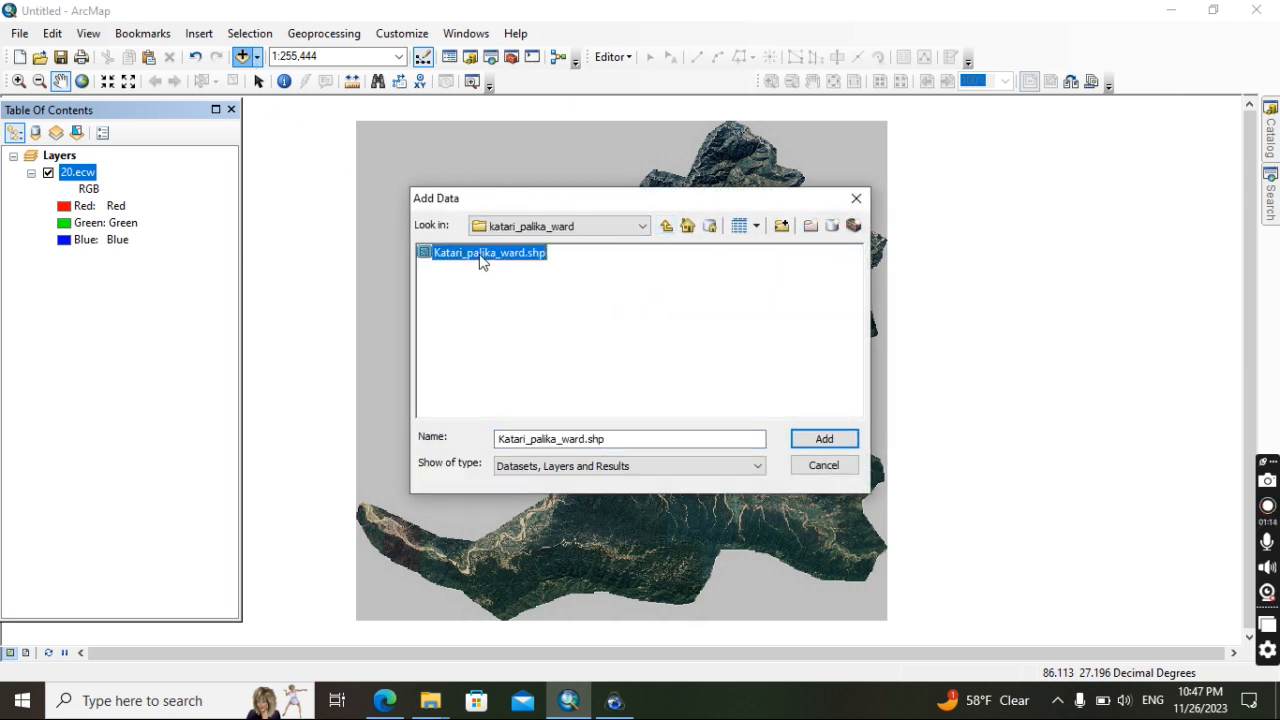
left_click(832, 442)
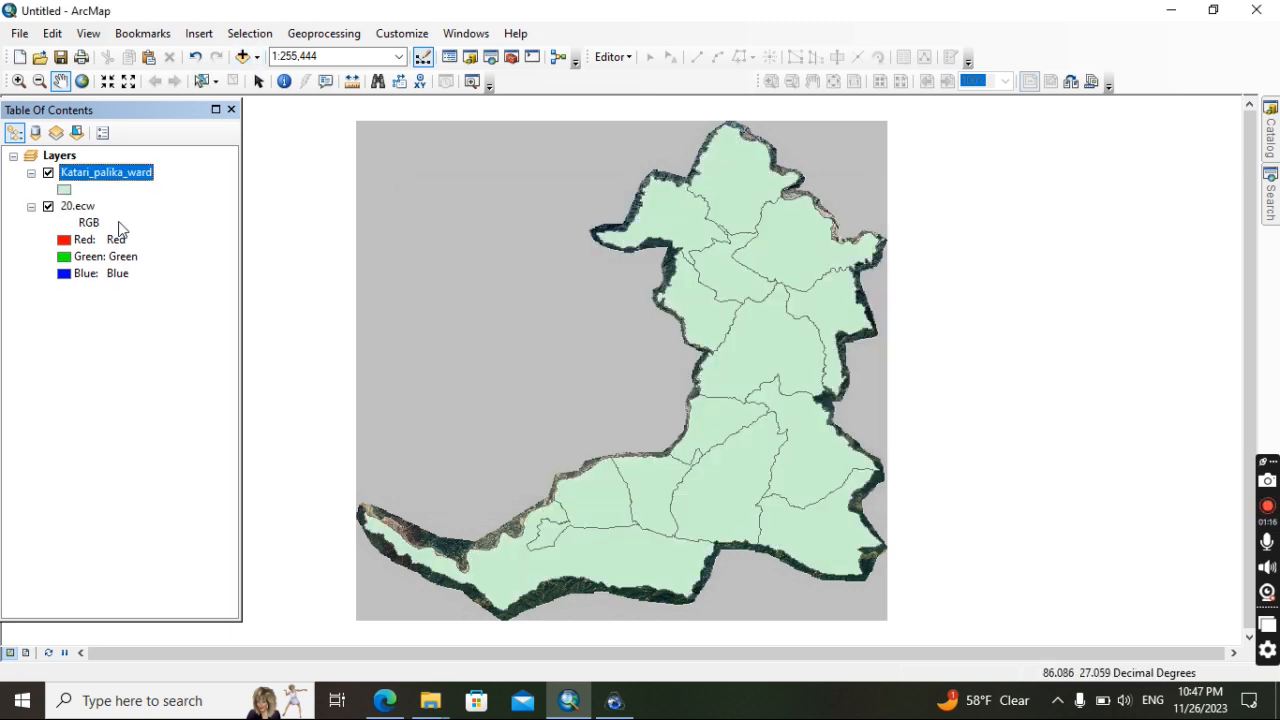
Change the symbol of the Katari_palika_ward layer to Hollow
left_click(64, 190)
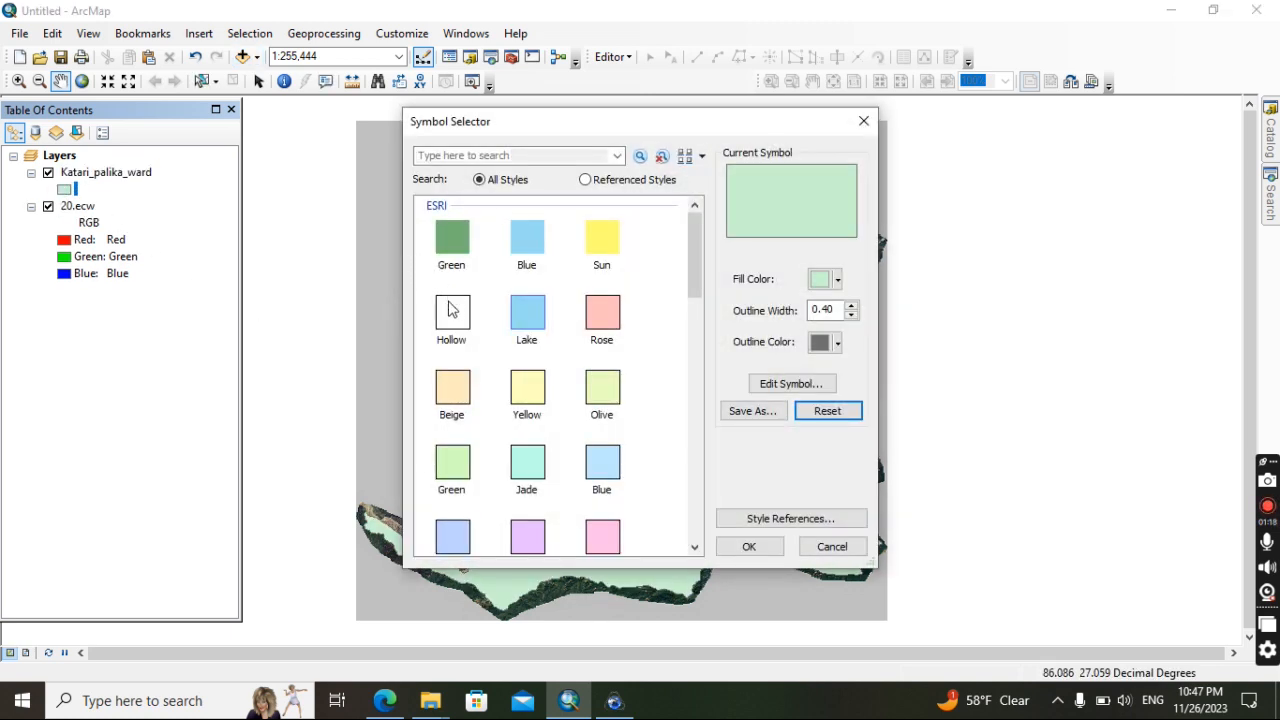
left_click(450, 300)
left_click(765, 548)
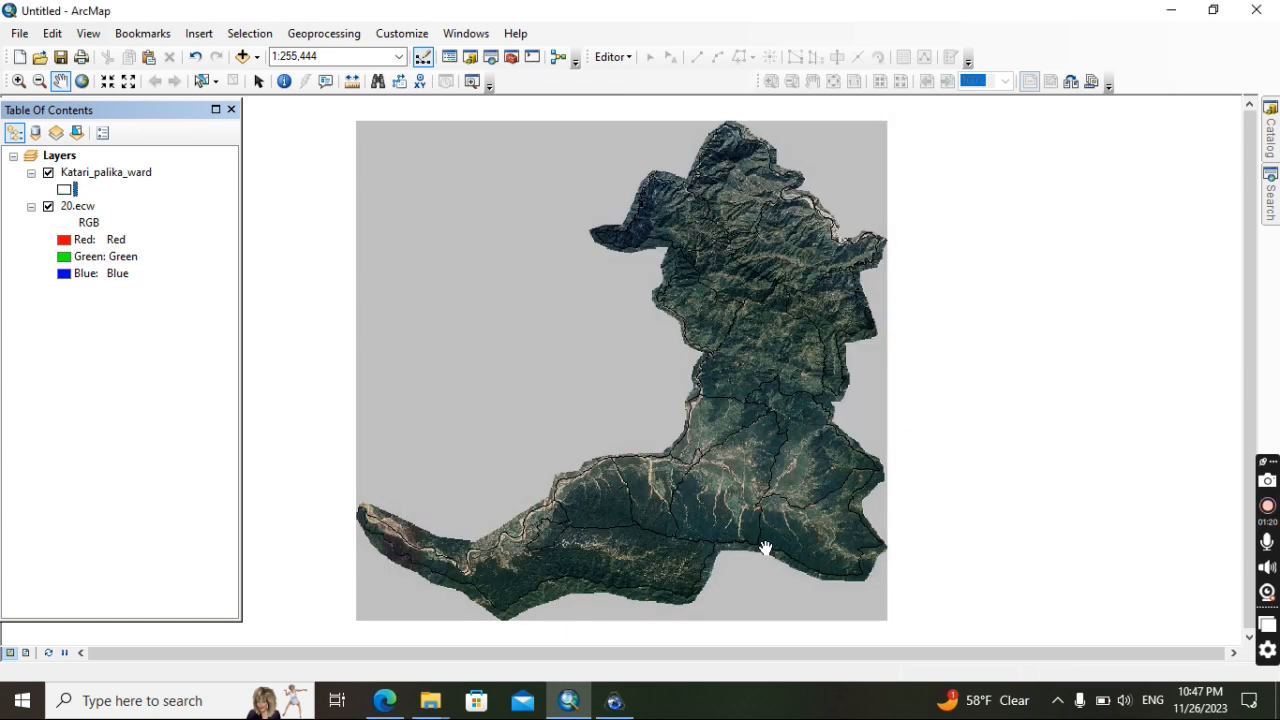
Add the road shapefile Nepal_road.shp from the nepal_road folder inside other_shapefile
left_click(242, 58)
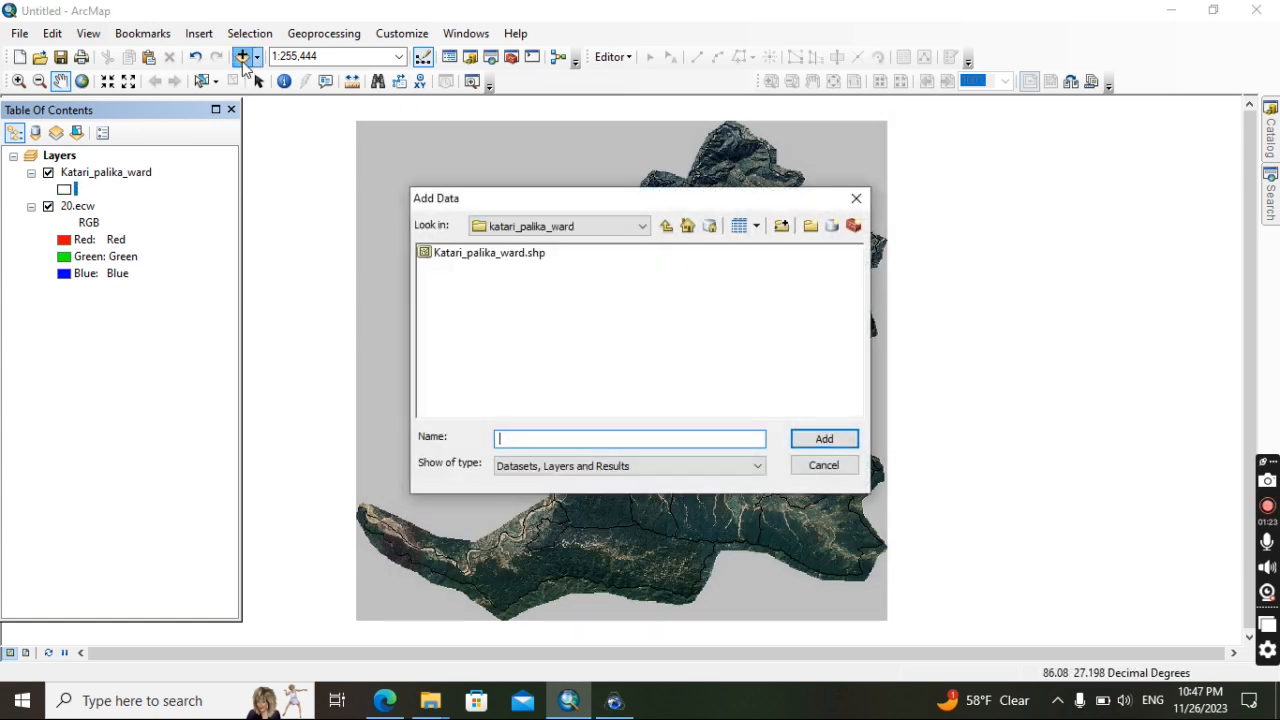
left_click(666, 226)
double_click(488, 287)
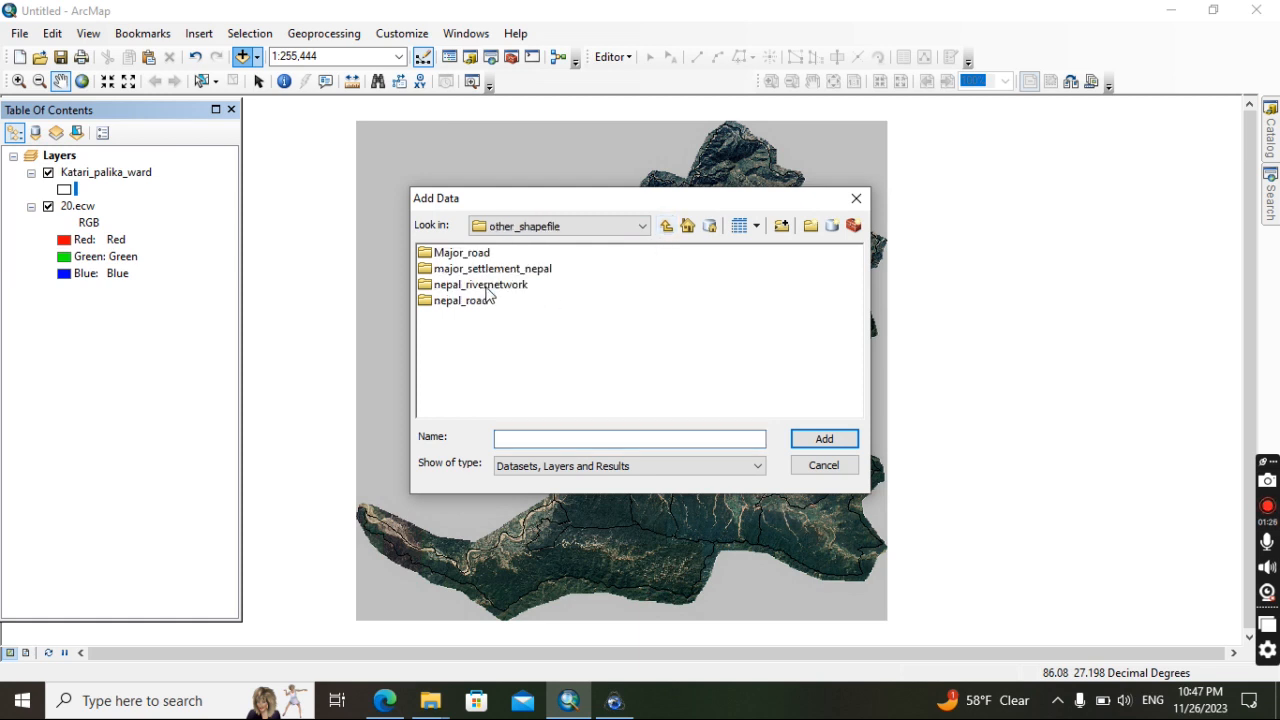
double_click(462, 300)
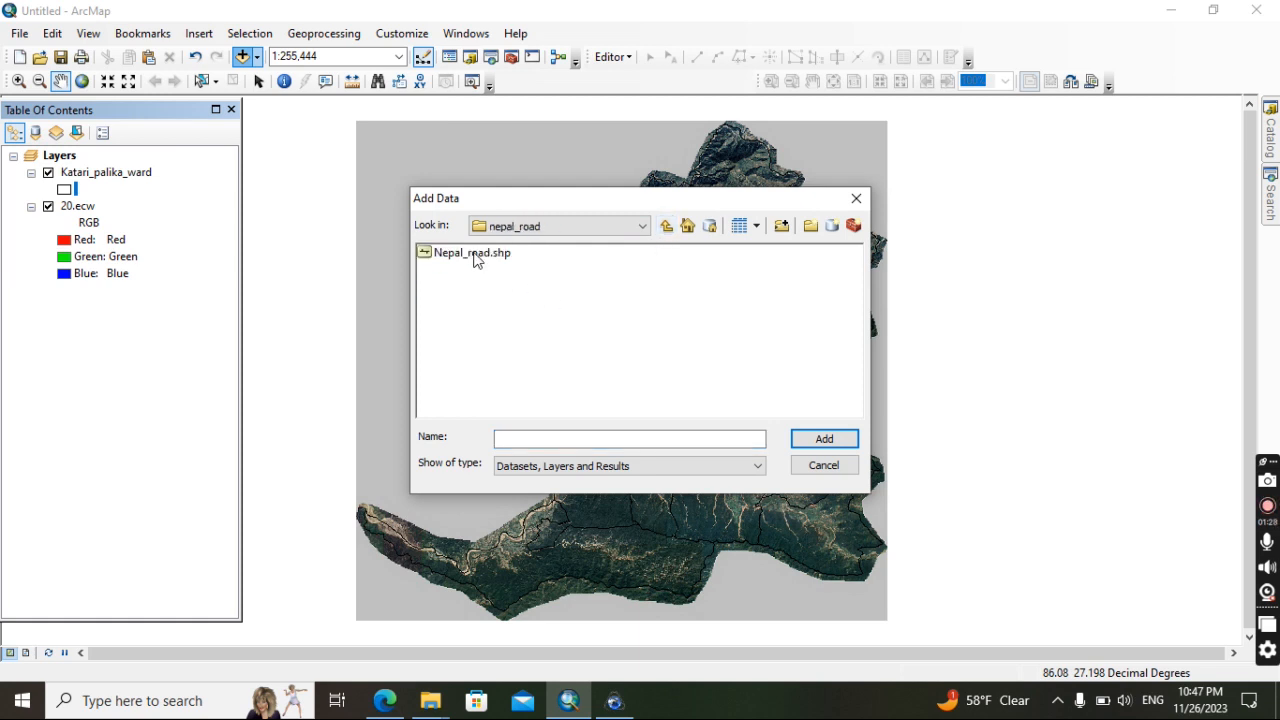
left_click(472, 253)
left_click(825, 441)
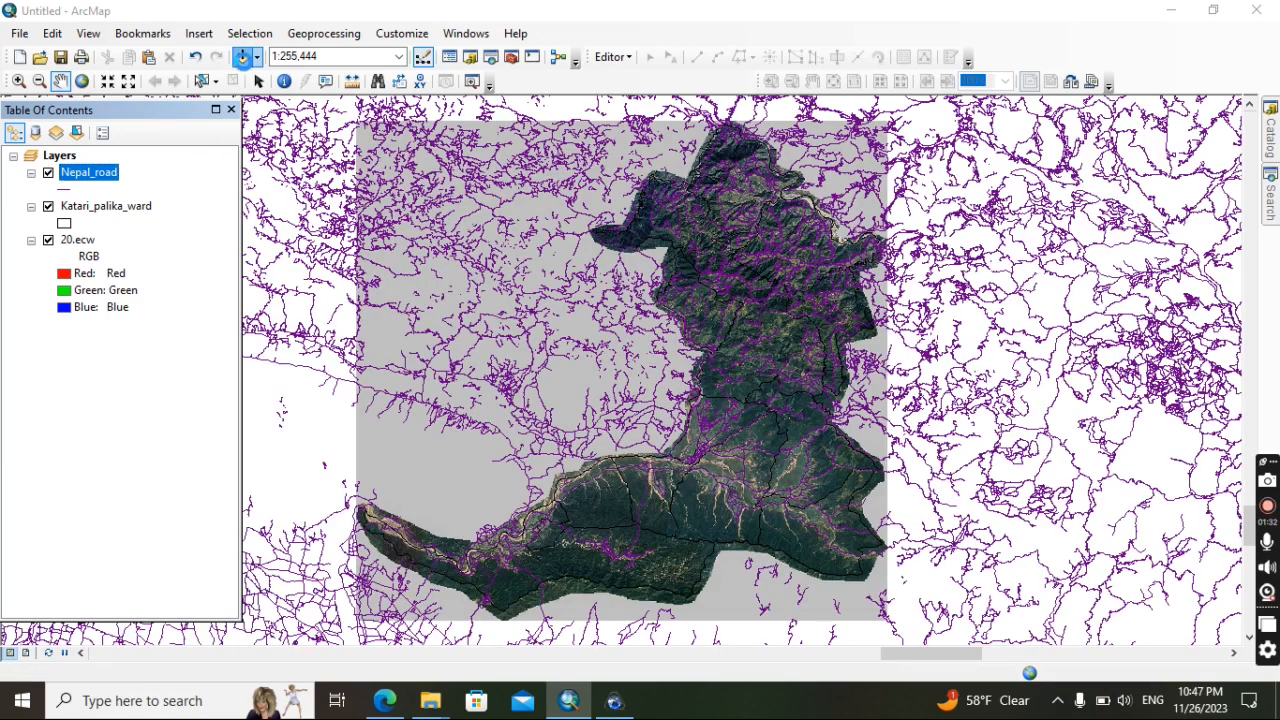
Add the river shapefile Nepal_rivernetwork.shp from the nepal_rivernetwork folder
left_click(242, 56)
left_click(666, 226)
double_click(500, 289)
left_click(505, 262)
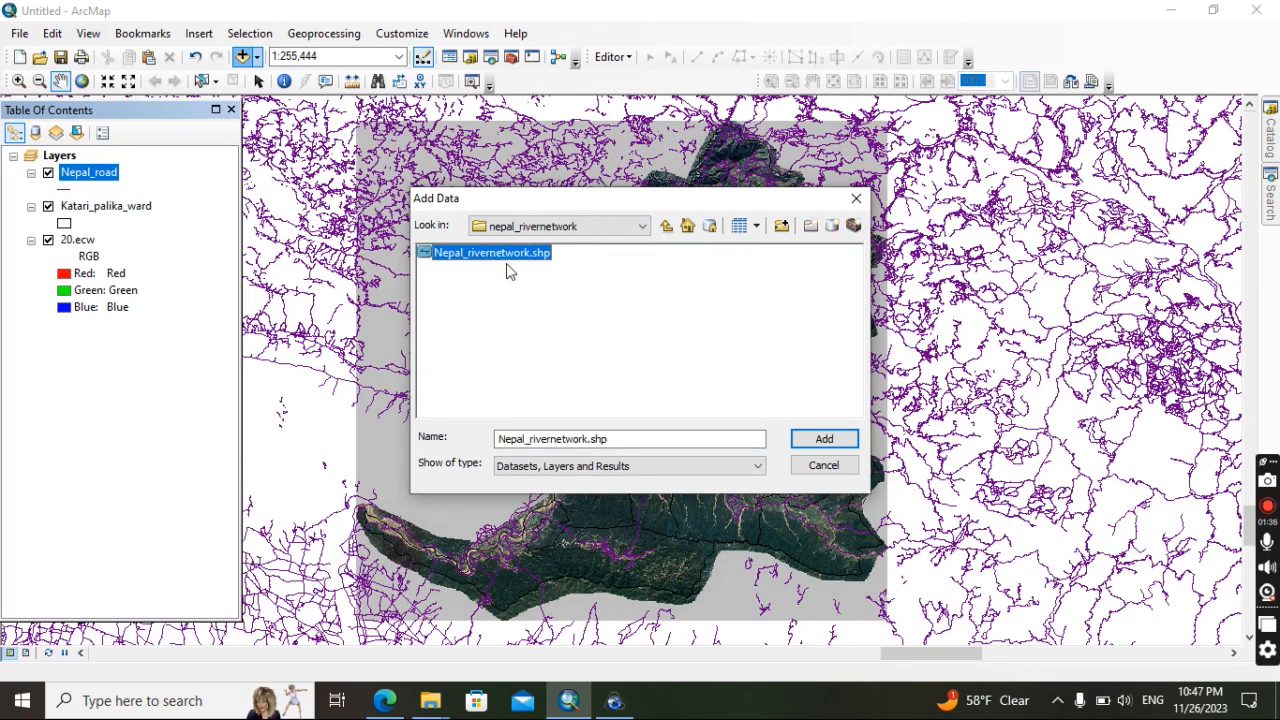
left_click(820, 440)
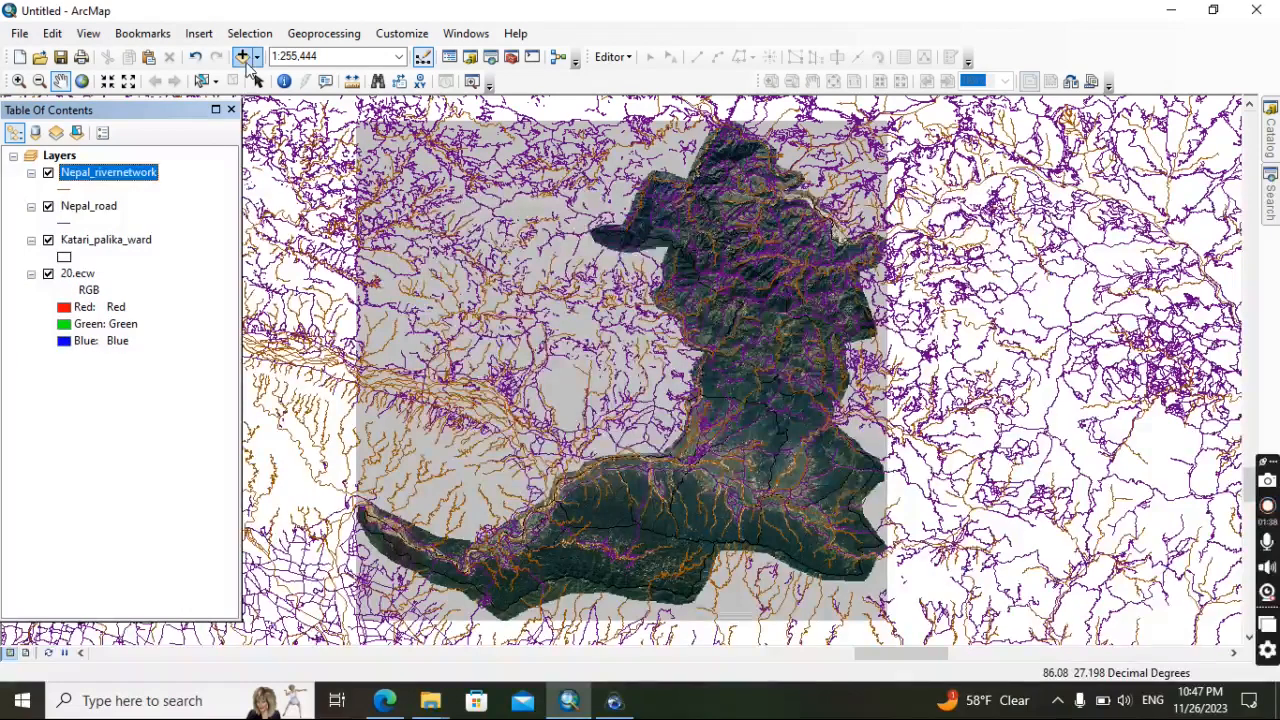
Add the settlement shapefile major_settlement_nepal.shp from its folder, dismissing the coordinate system warning without setting a transformation
left_click(243, 57)
left_click(666, 226)
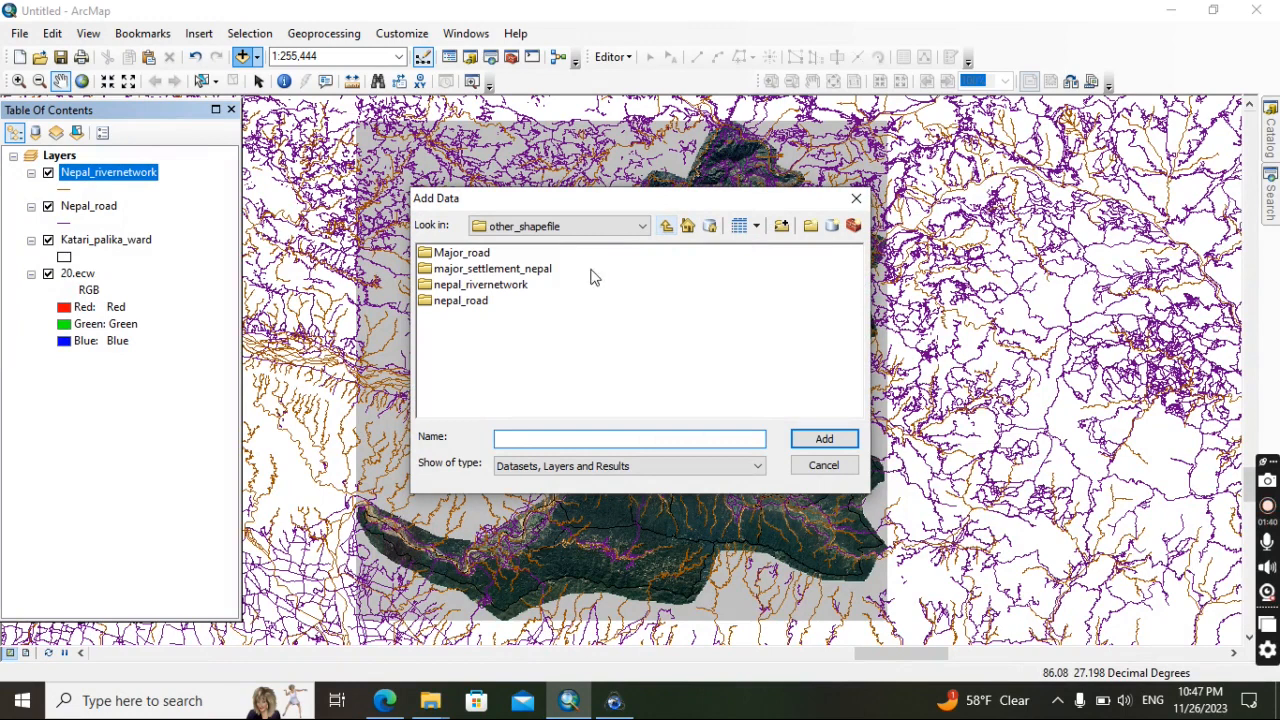
double_click(531, 270)
left_click(488, 253)
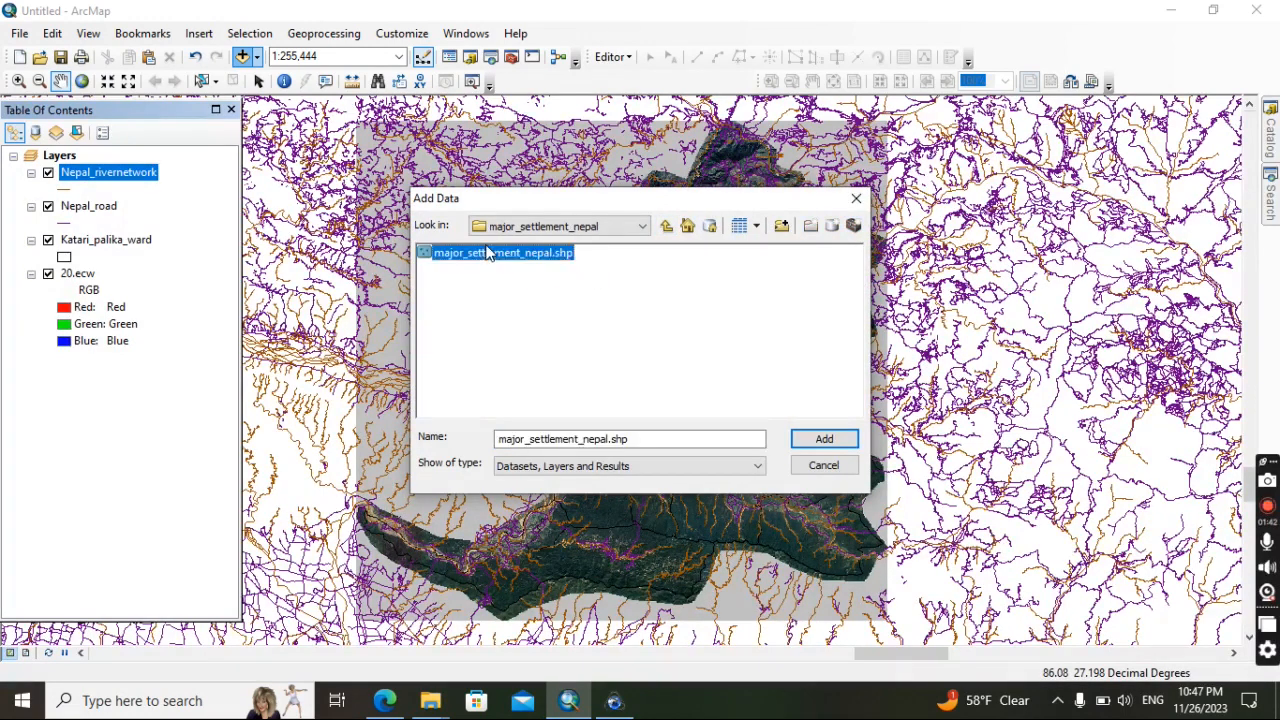
left_click(822, 439)
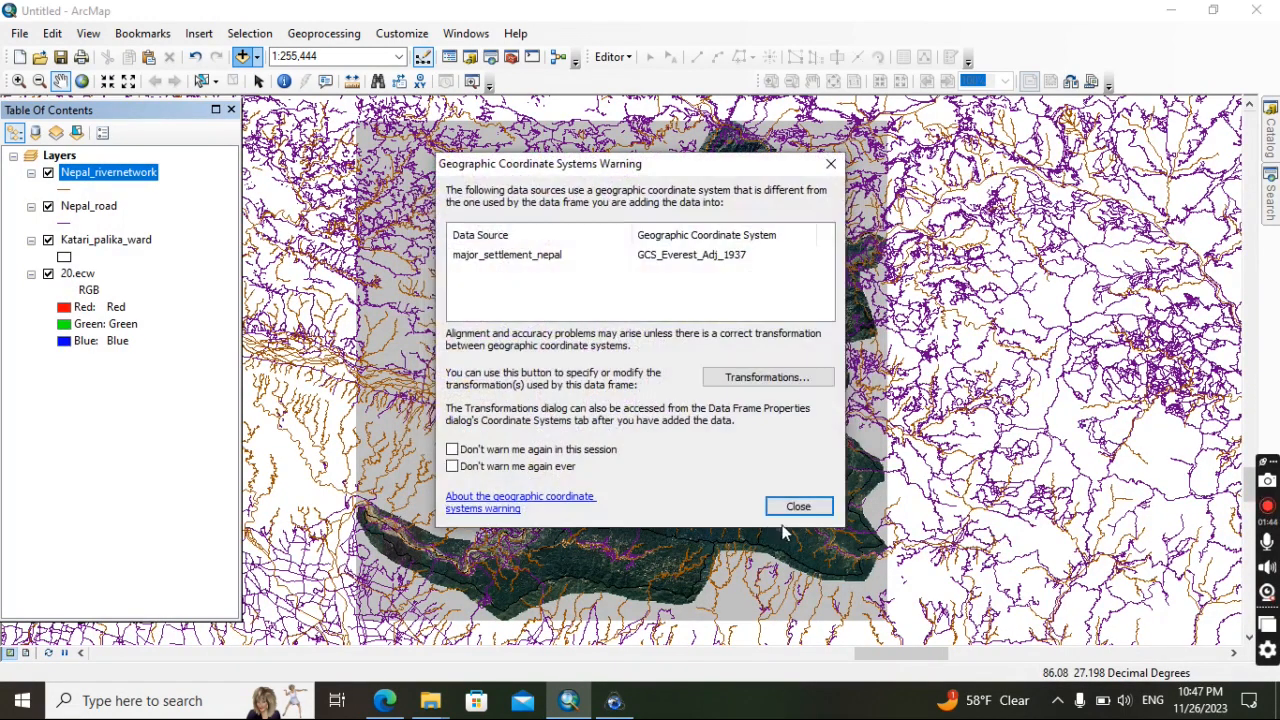
left_click(802, 505)
Switch the map to layout view, zoom the data frame to the extent of the 20.ecw layer, and select the frame
scroll(814, 508, "down", 2)
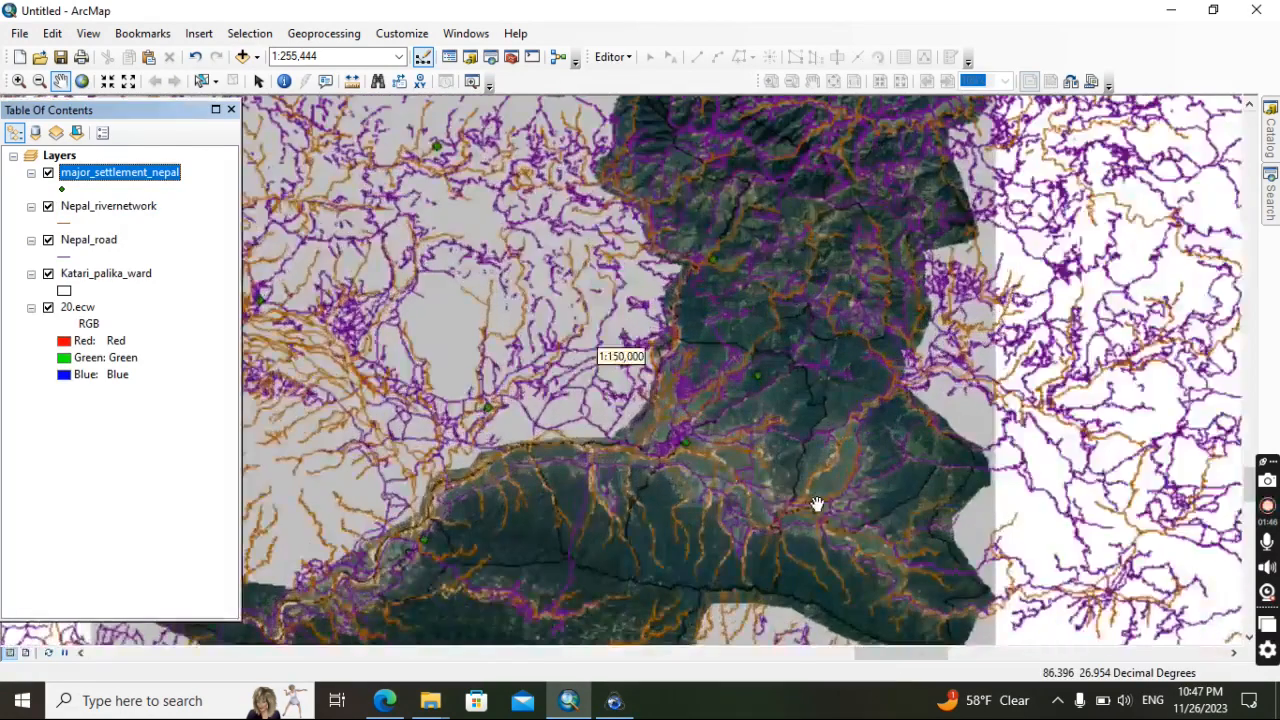
scroll(817, 504, "up", 2)
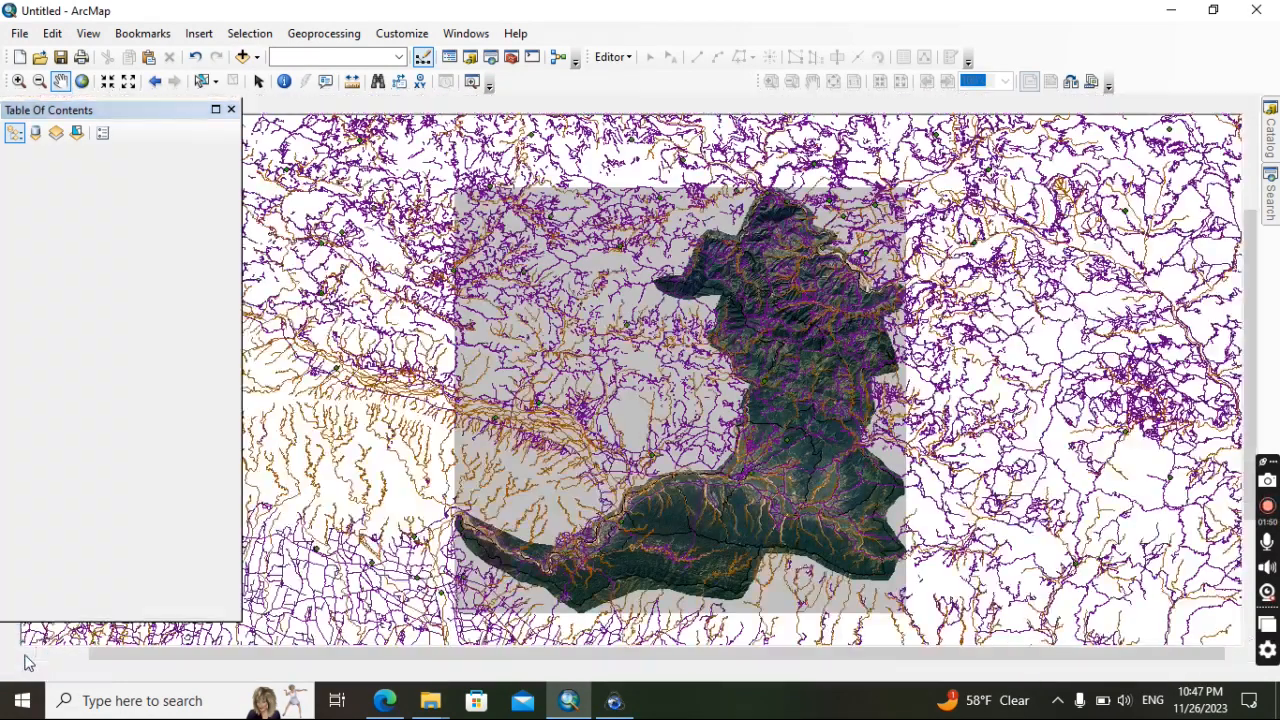
left_click(27, 655)
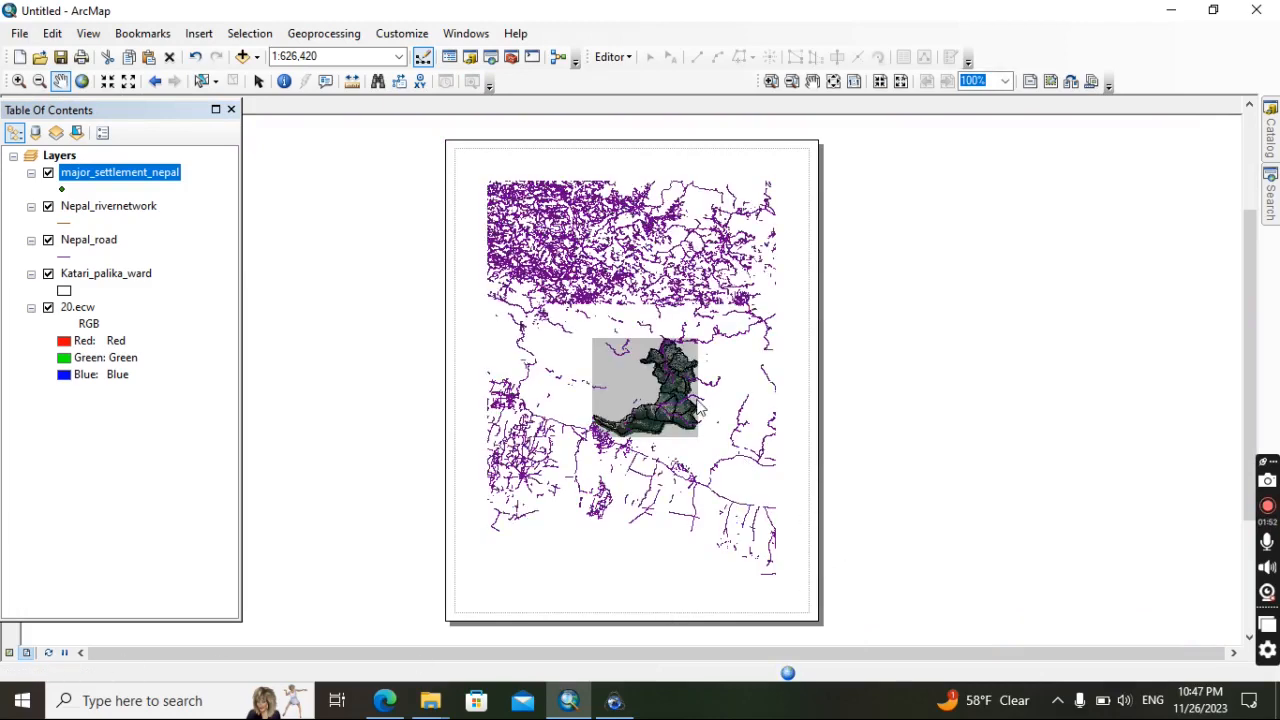
left_click(80, 309)
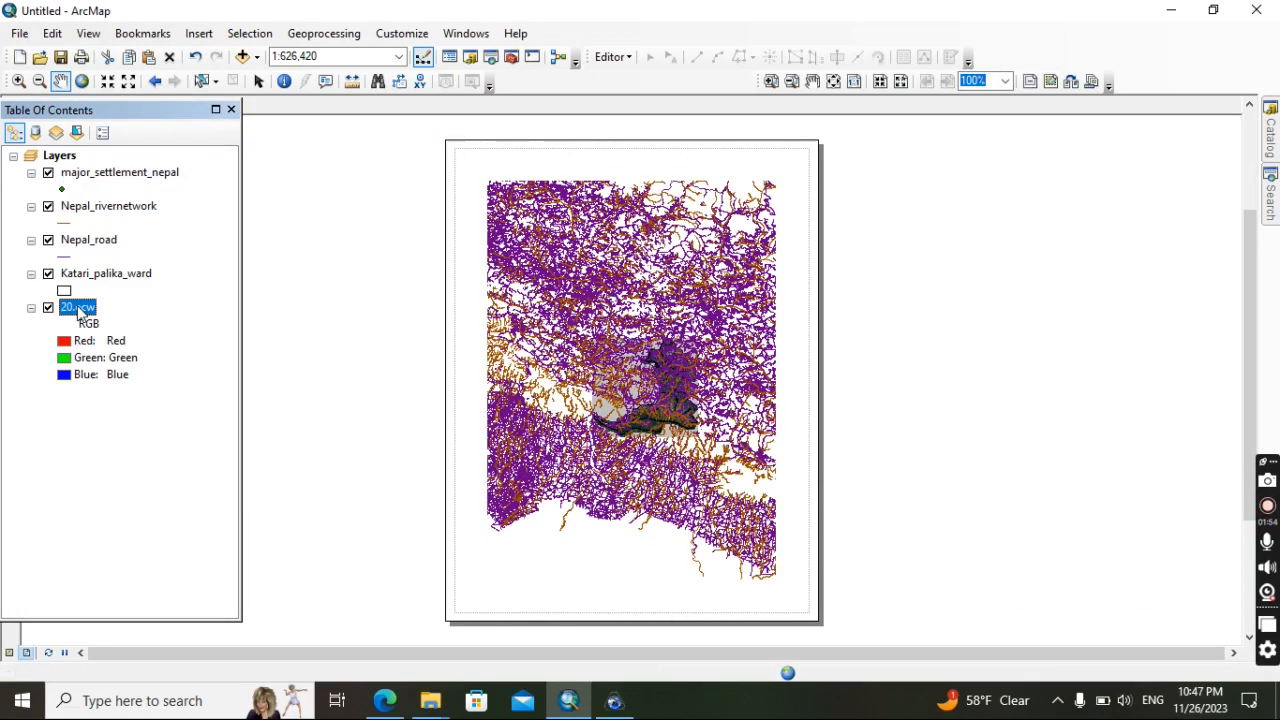
right_click(75, 307)
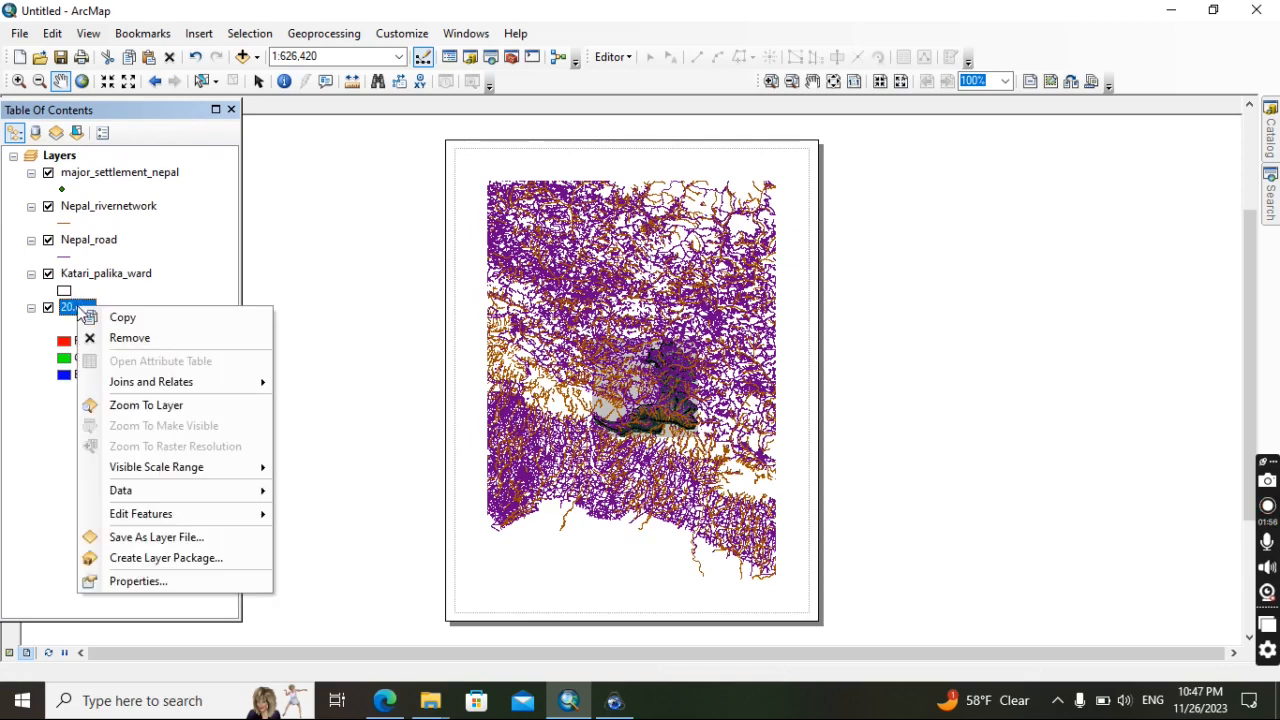
left_click(131, 405)
left_click(752, 490)
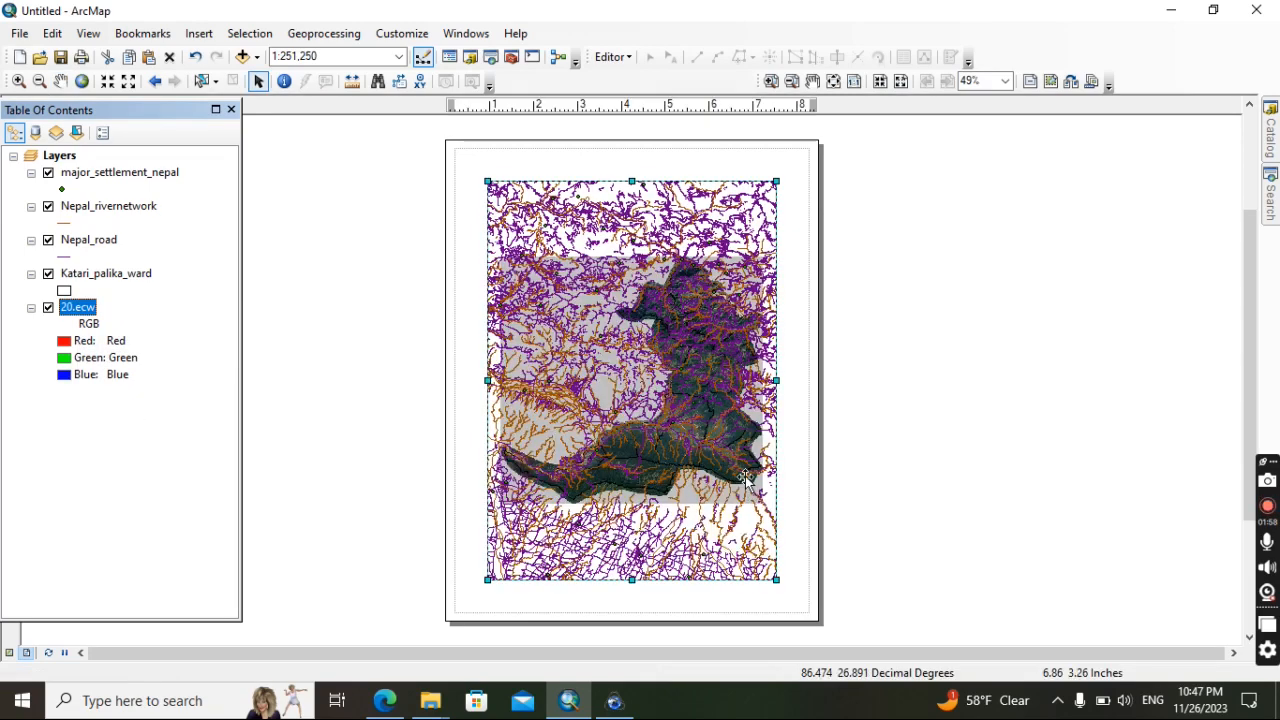
Symbolize the major_settlement_nepal layer with the green Circle 3 marker at size 5
scroll(745, 476, "up", 5)
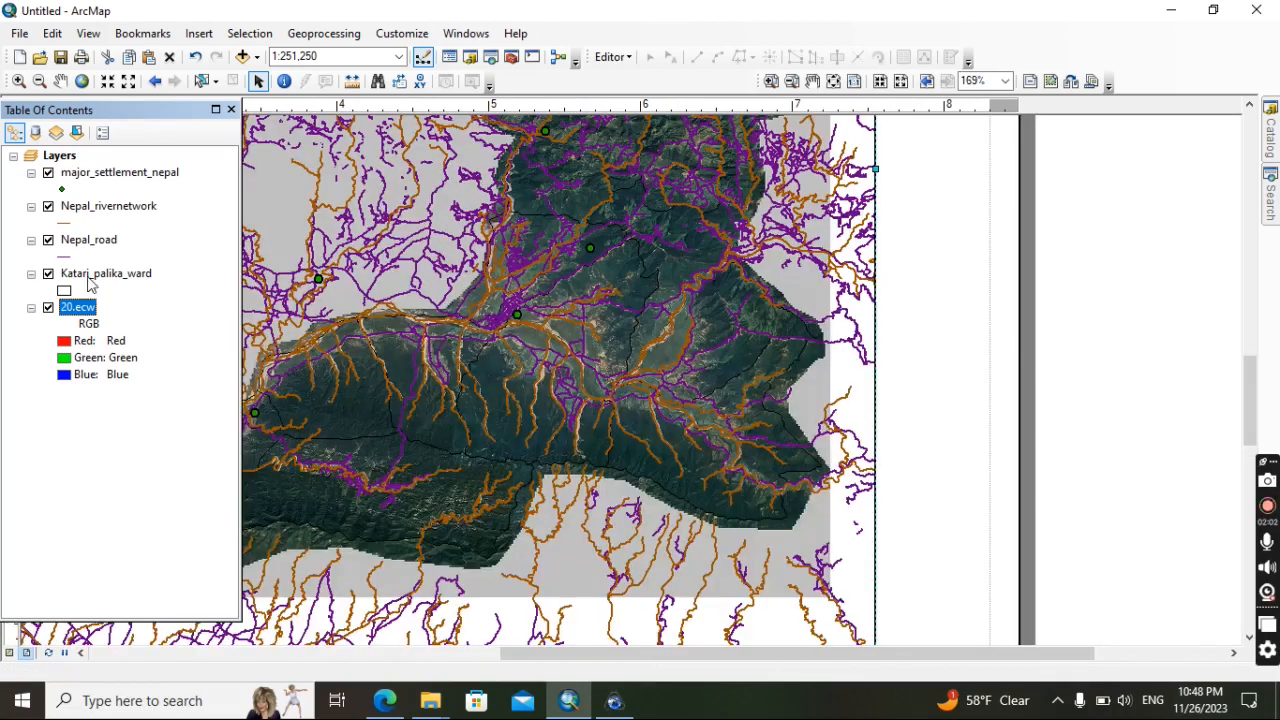
left_click(62, 190)
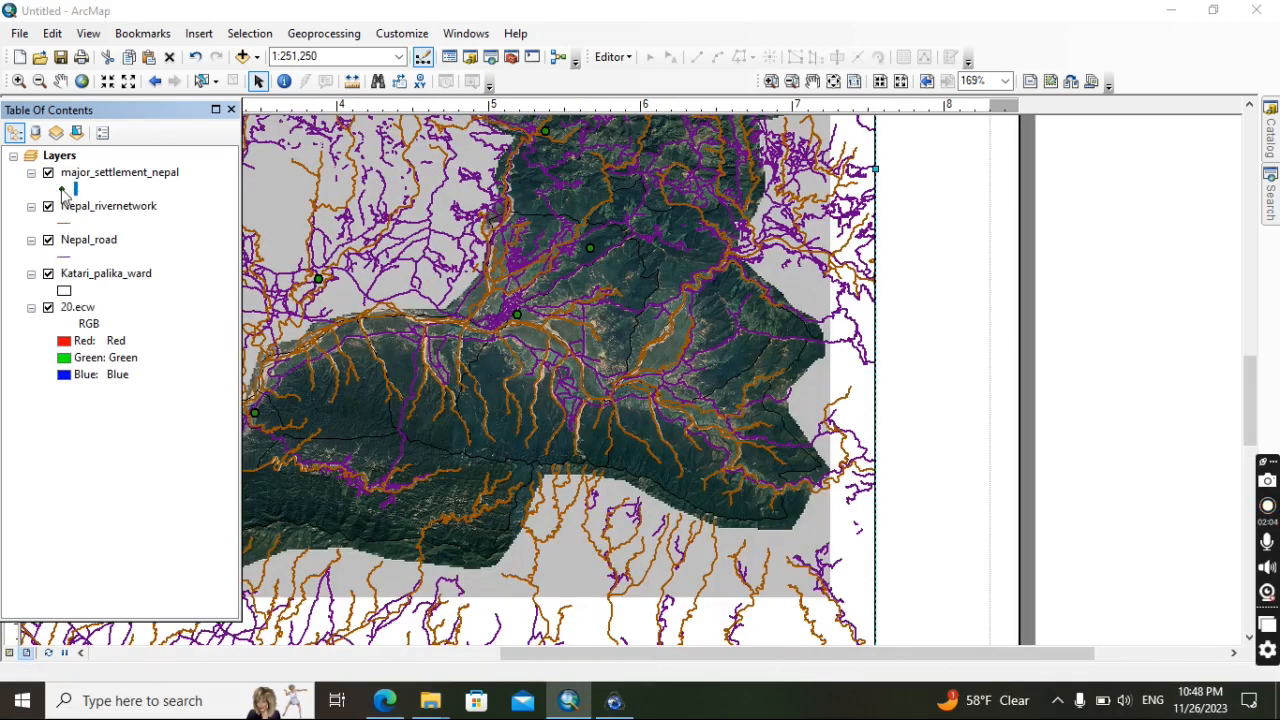
left_click(602, 538)
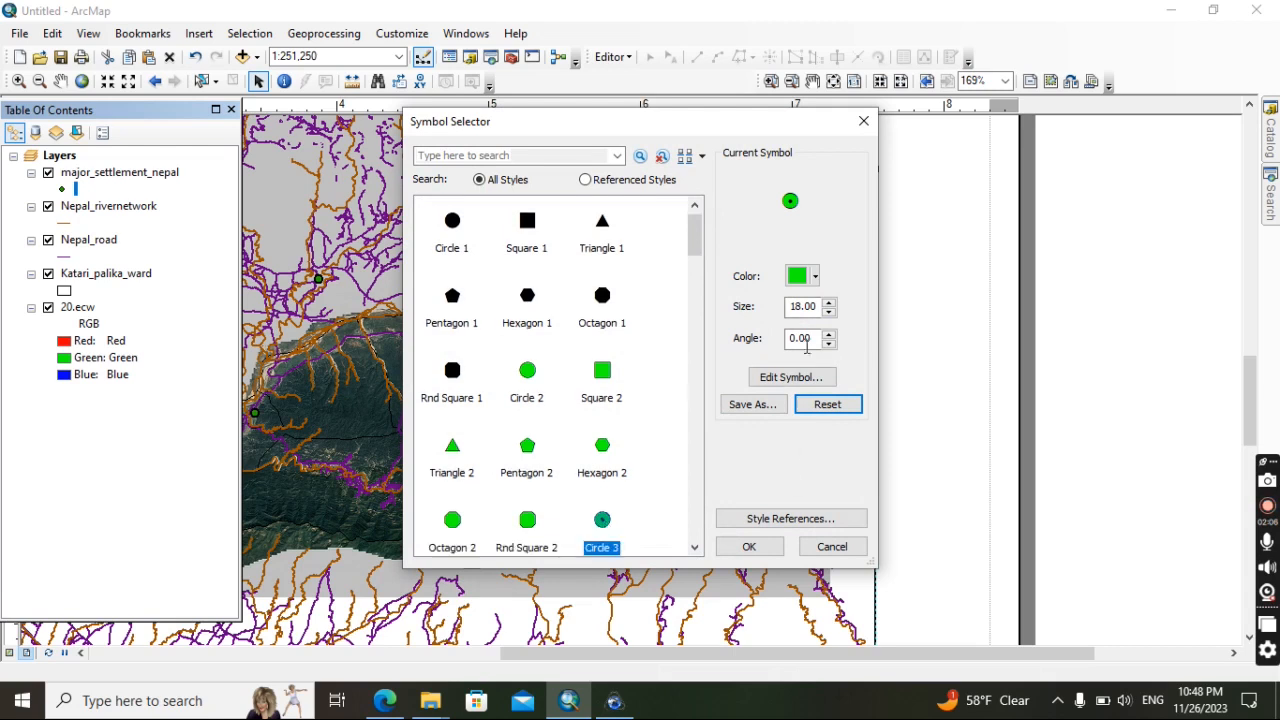
left_click_drag(814, 306, 778, 316)
type("5")
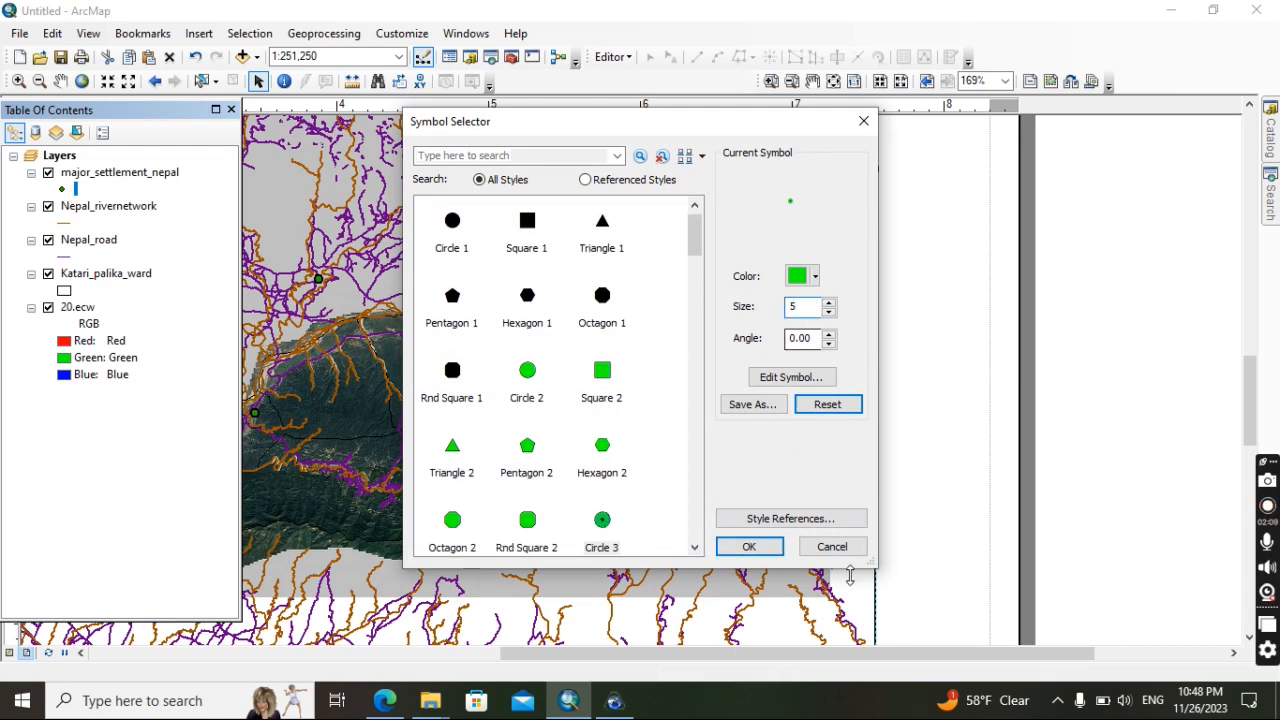
left_click(757, 549)
Set the Nepal_rivernetwork line symbol to light blue with a width of 0.3
double_click(68, 222)
left_click(797, 276)
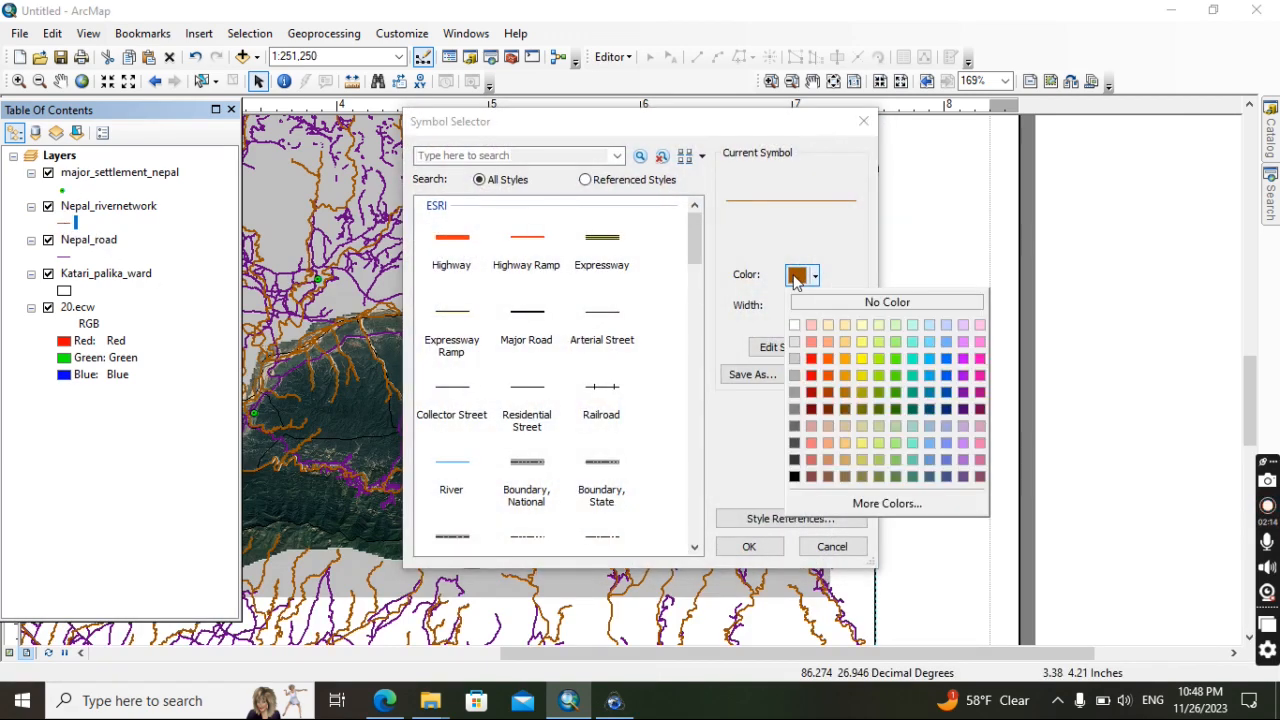
left_click(929, 342)
left_click_drag(813, 309, 760, 306)
type("0")
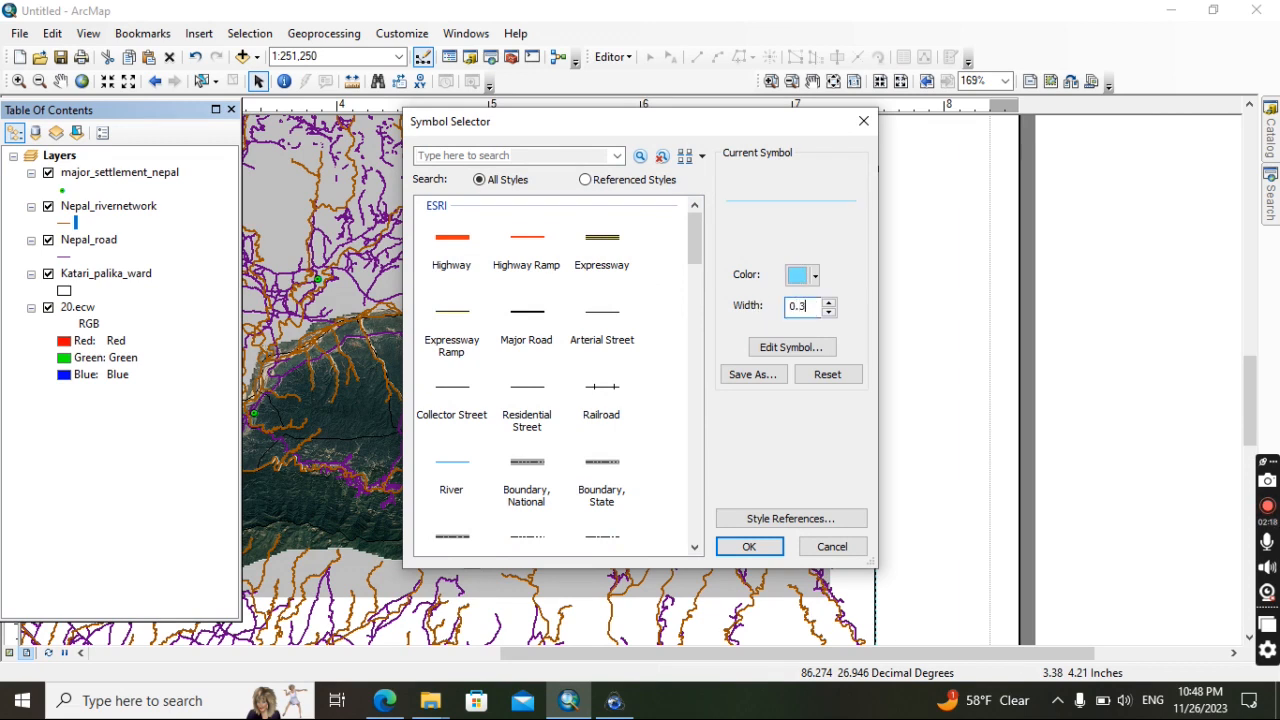
type(".3")
left_click(761, 547)
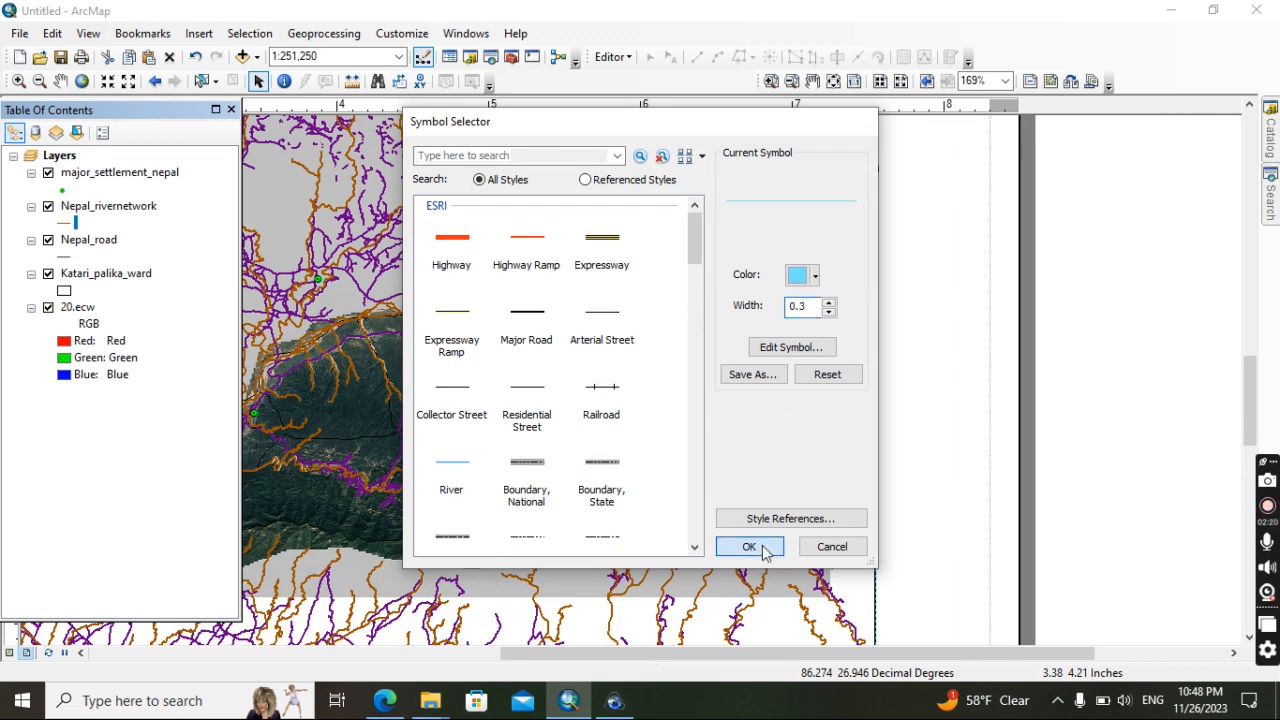
Set the Nepal_road line symbol to yellow with a width of 0.3
left_click(70, 258)
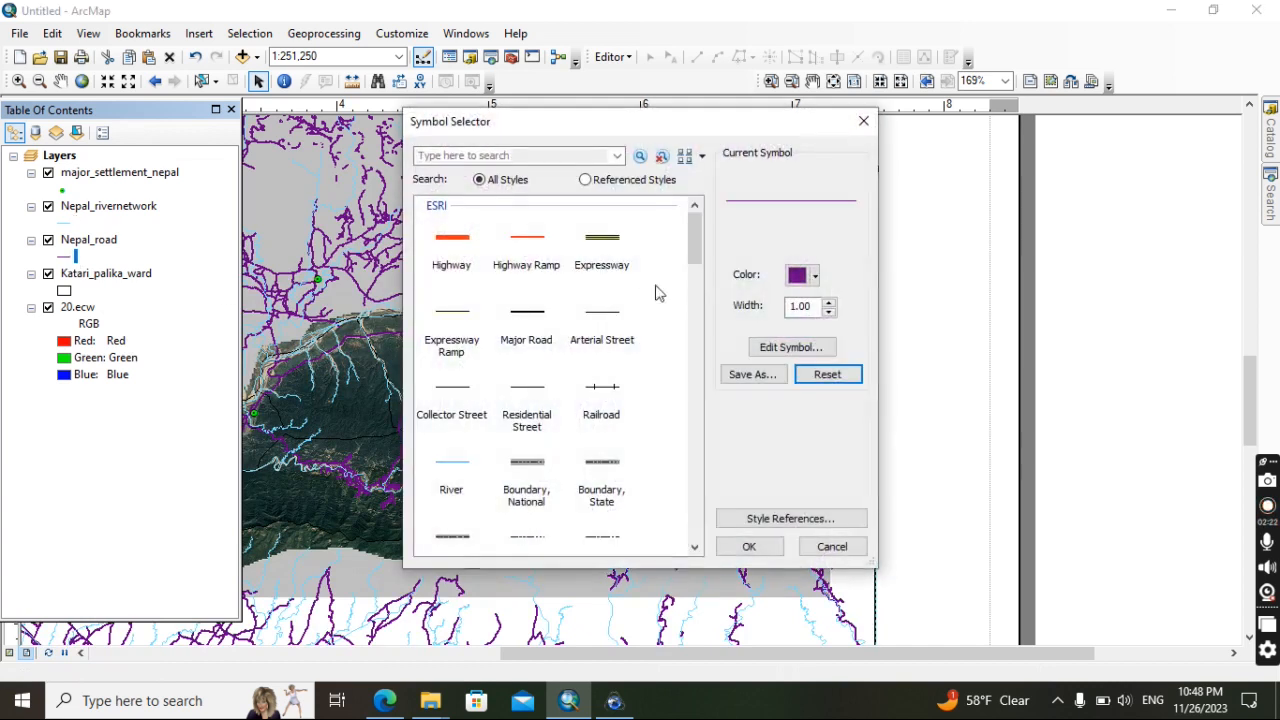
left_click(800, 276)
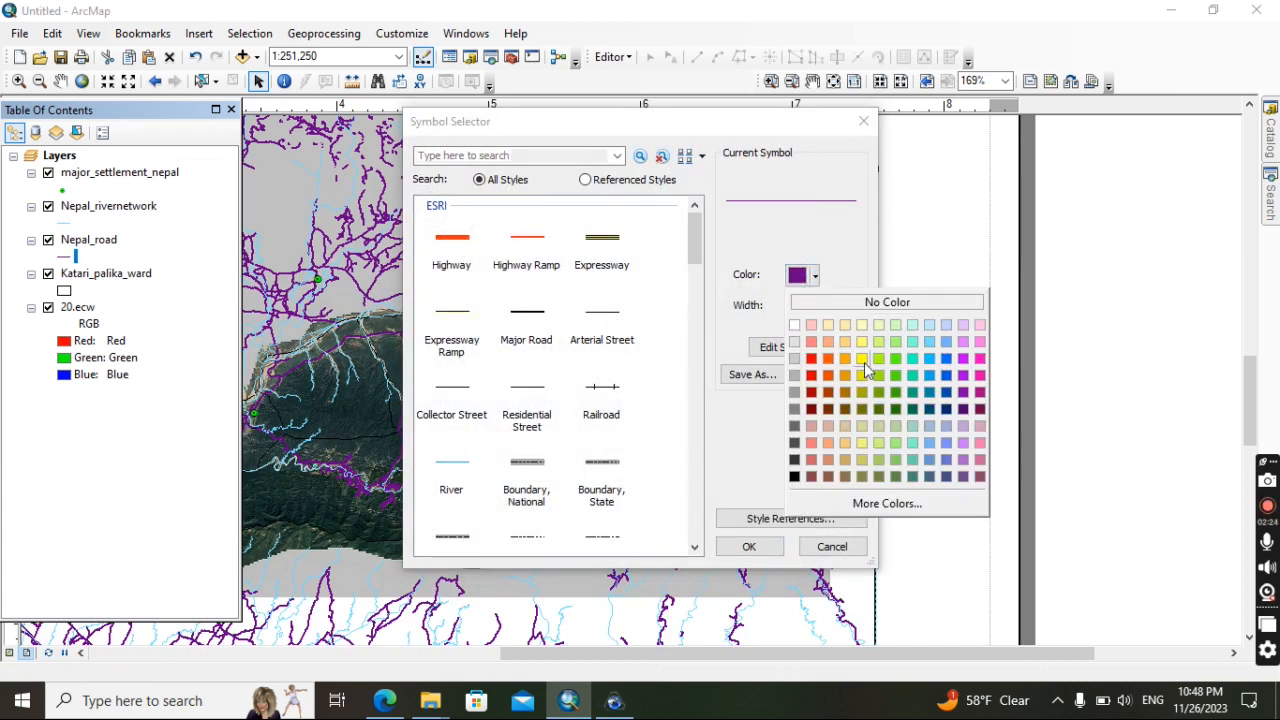
left_click(860, 362)
left_click_drag(812, 307, 735, 304)
type("0.3")
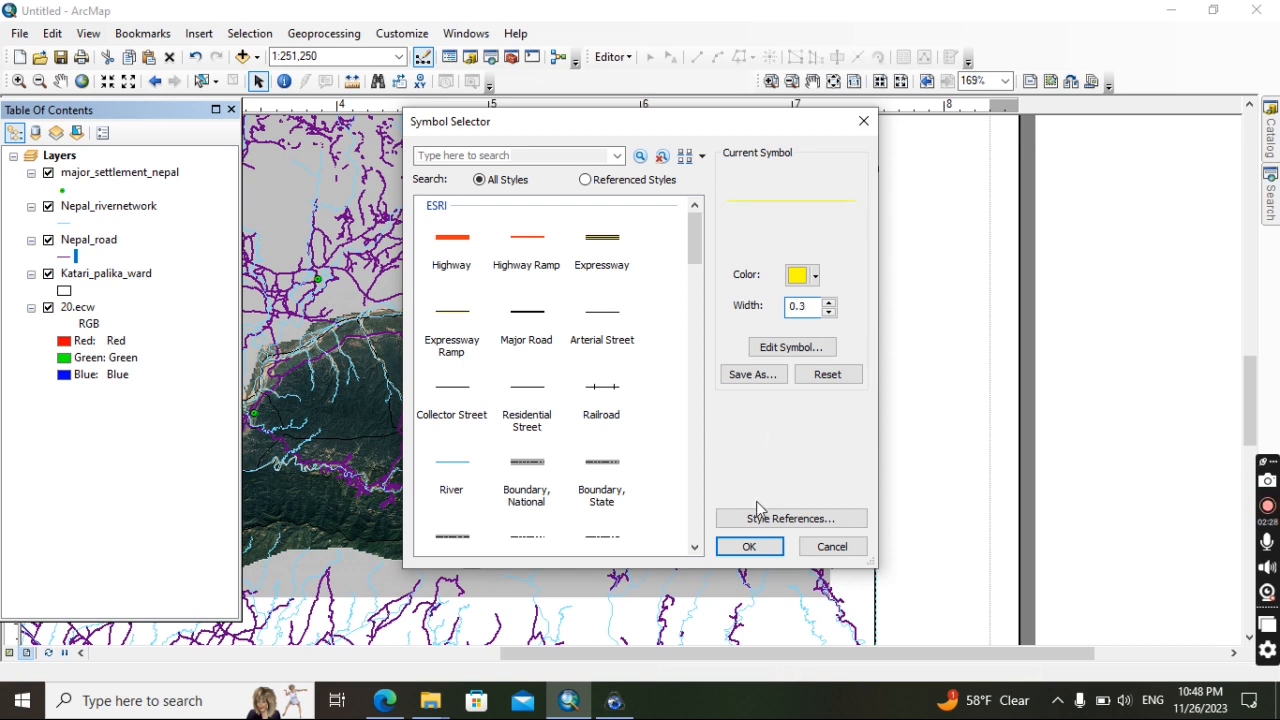
left_click(754, 544)
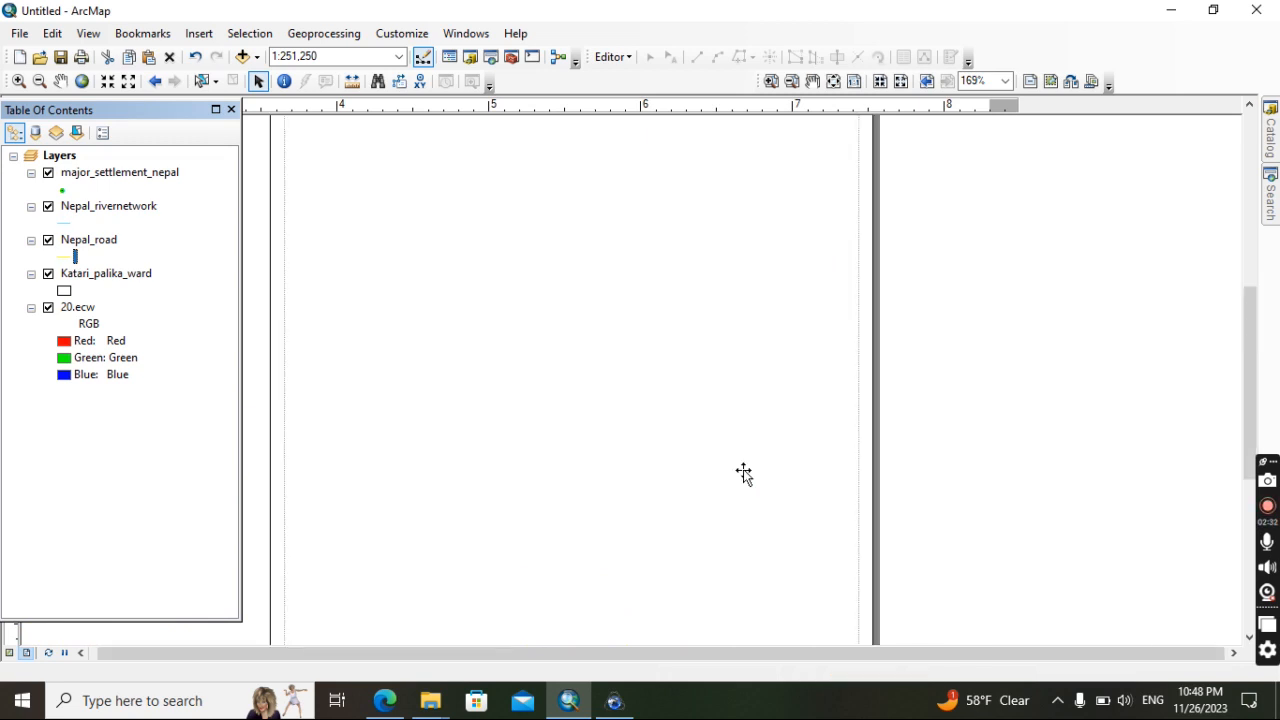
Review the page and print setup, accepting Letter paper in portrait orientation
scroll(743, 474, "up", 5)
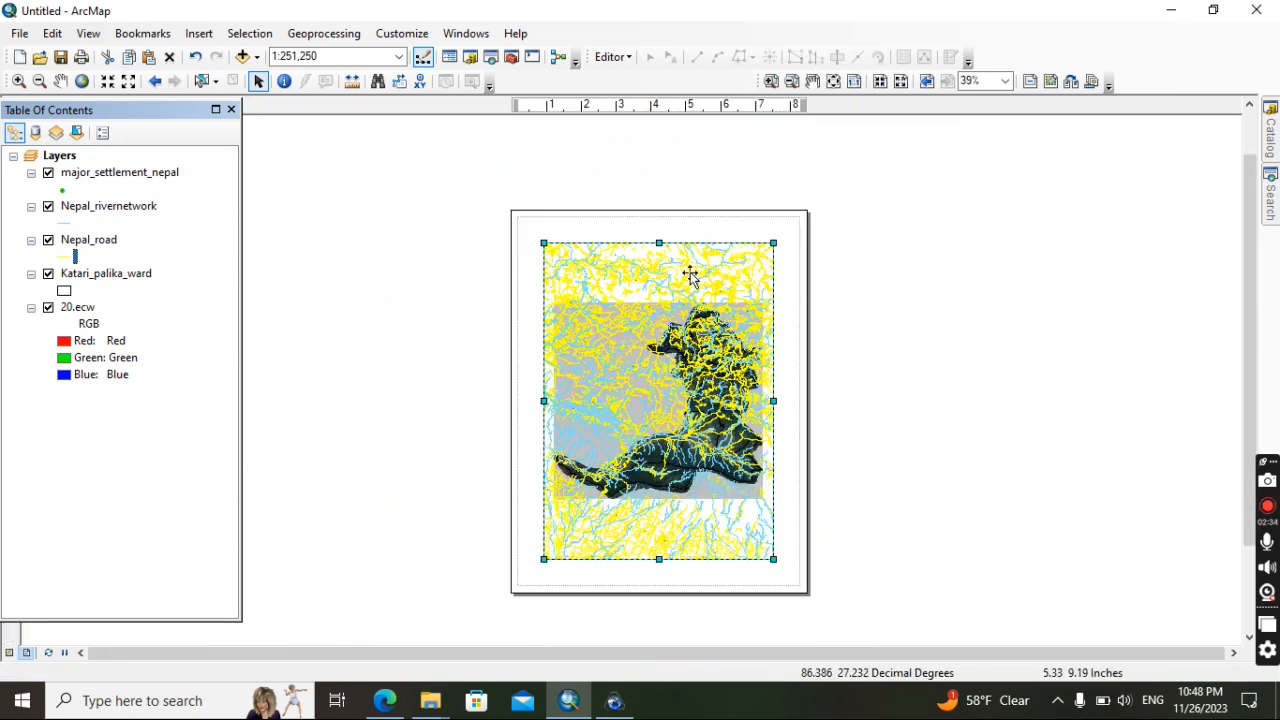
scroll(815, 427, "down", 1)
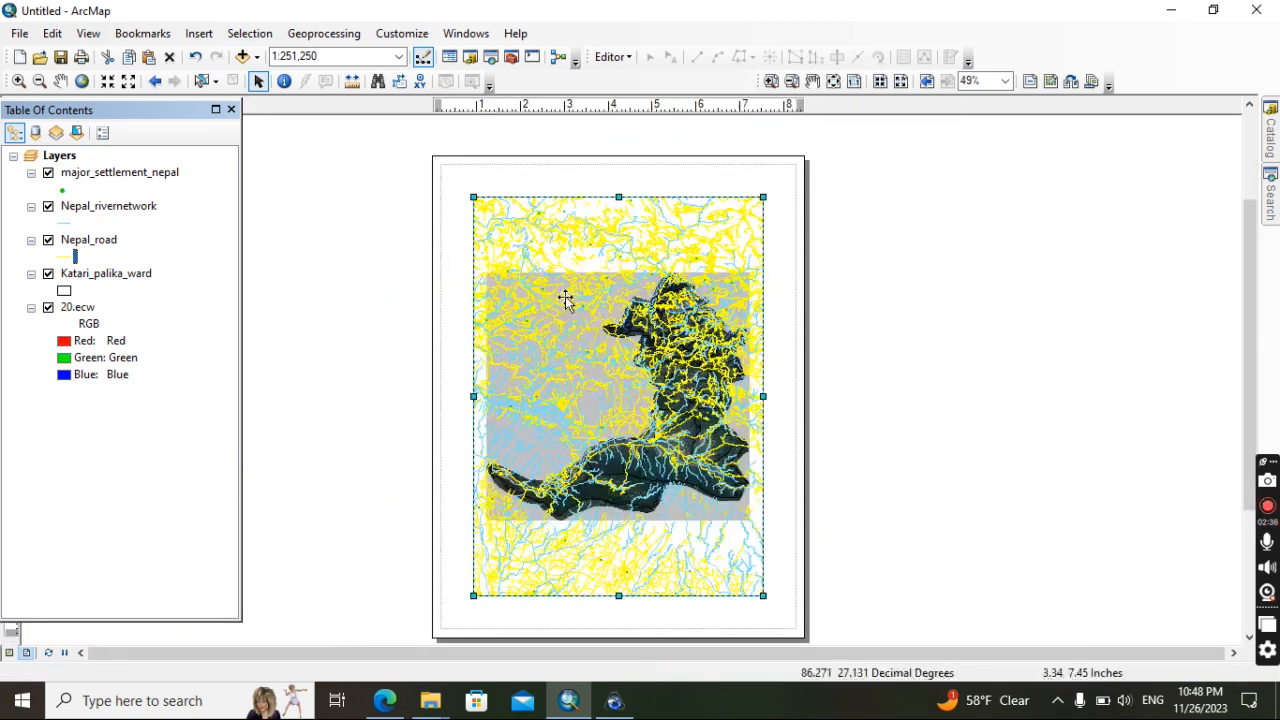
left_click(19, 34)
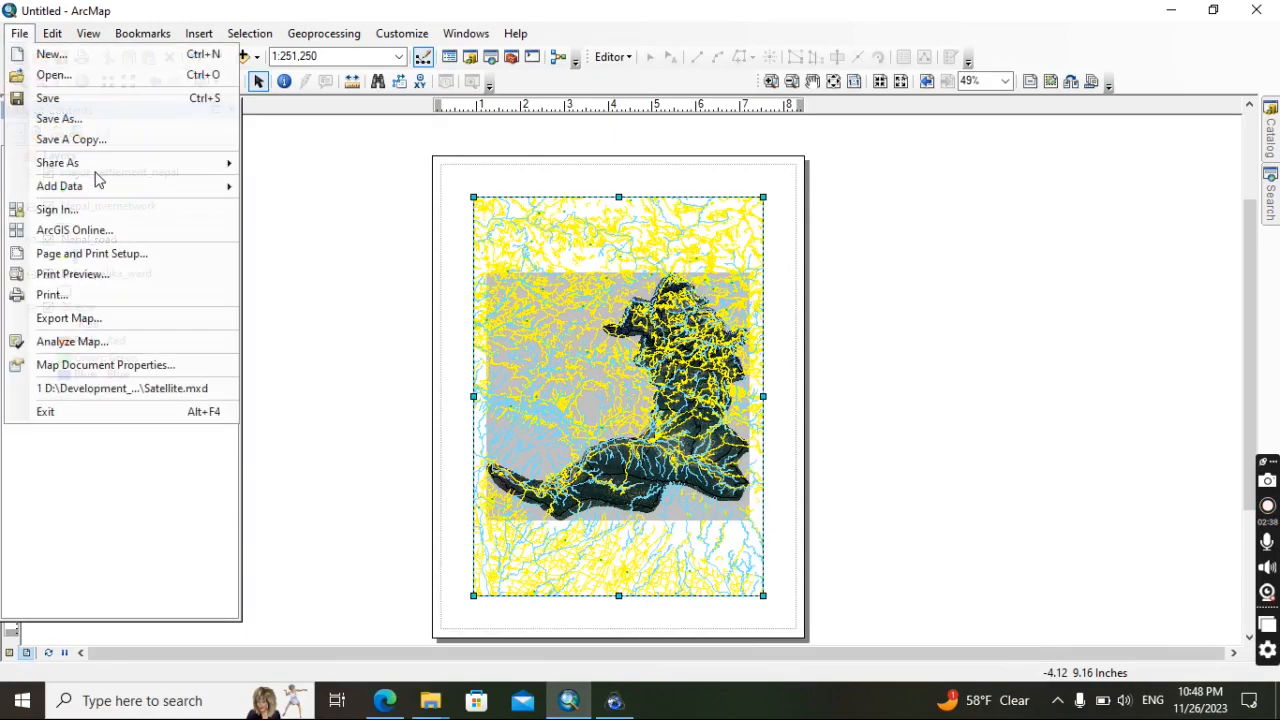
left_click(103, 261)
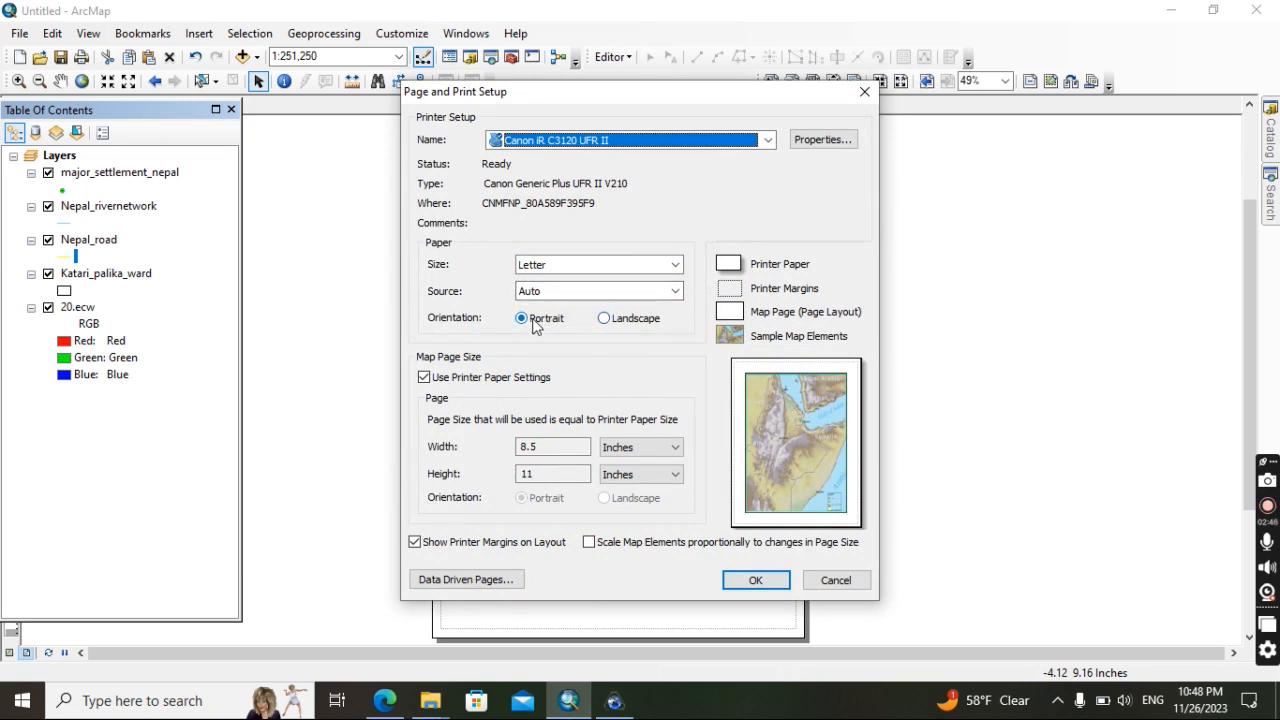
left_click(755, 580)
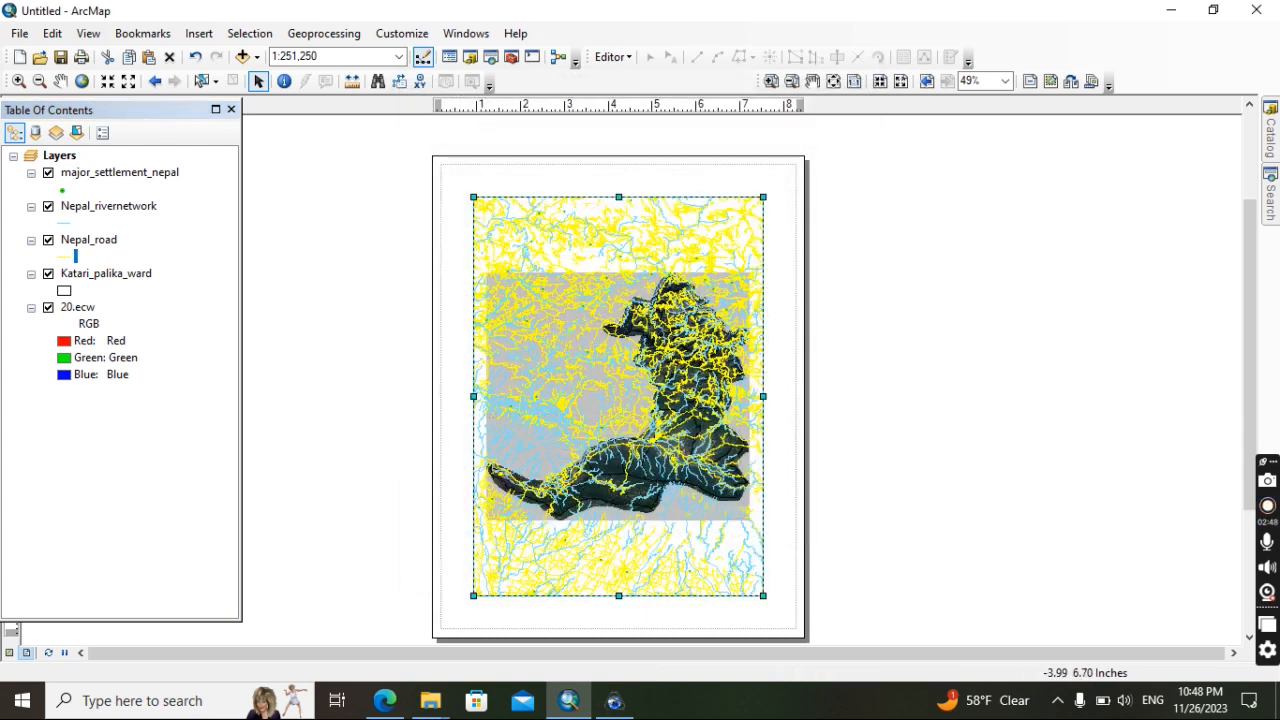
left_click(19, 33)
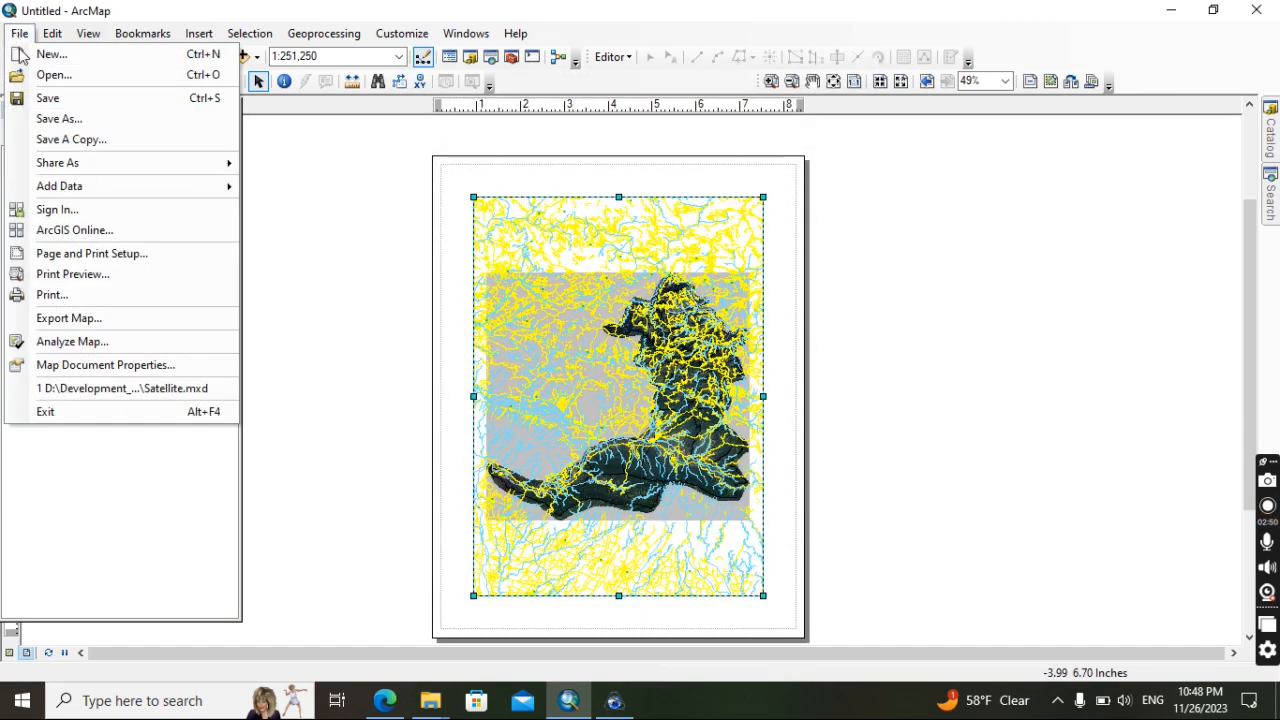
left_click(65, 258)
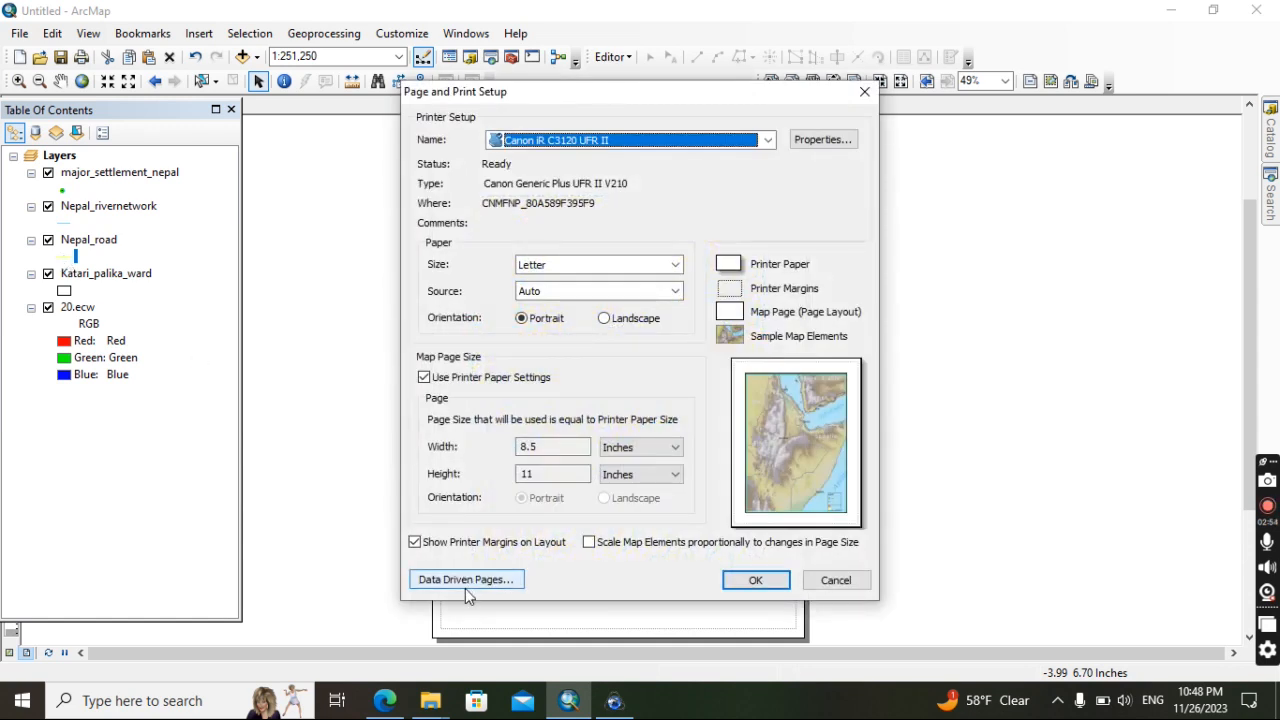
left_click(470, 580)
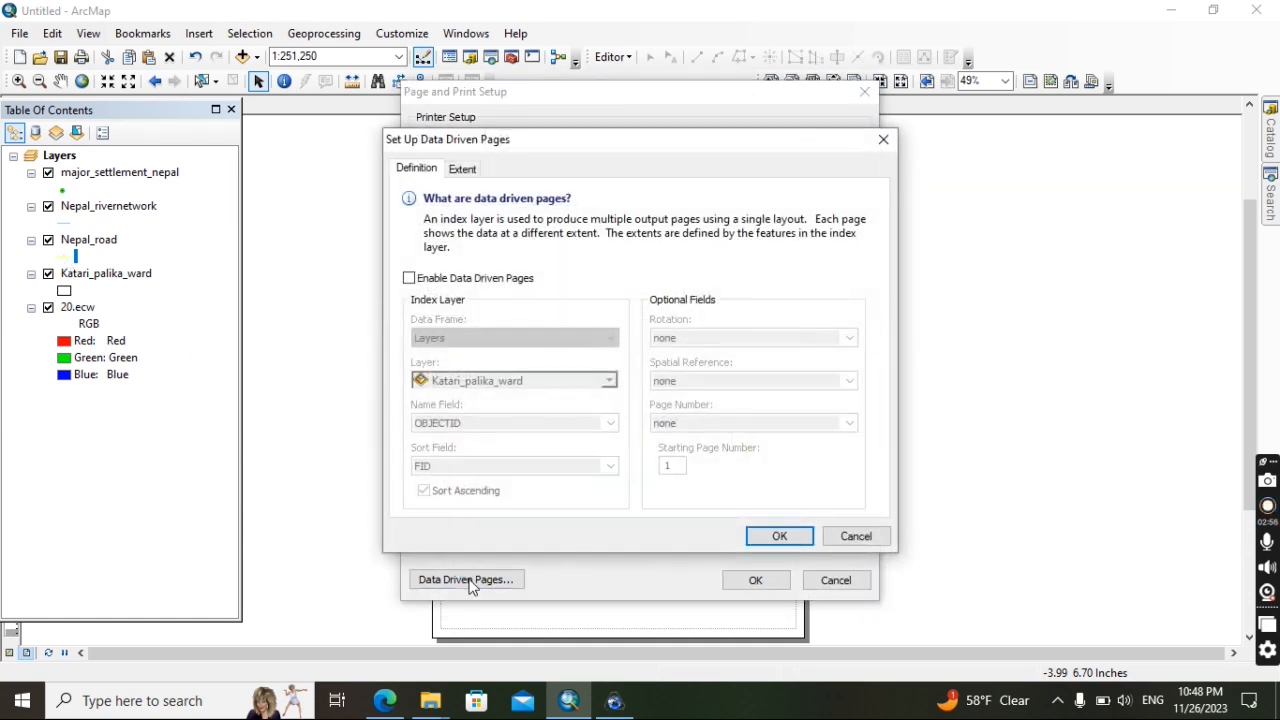
left_click(409, 278)
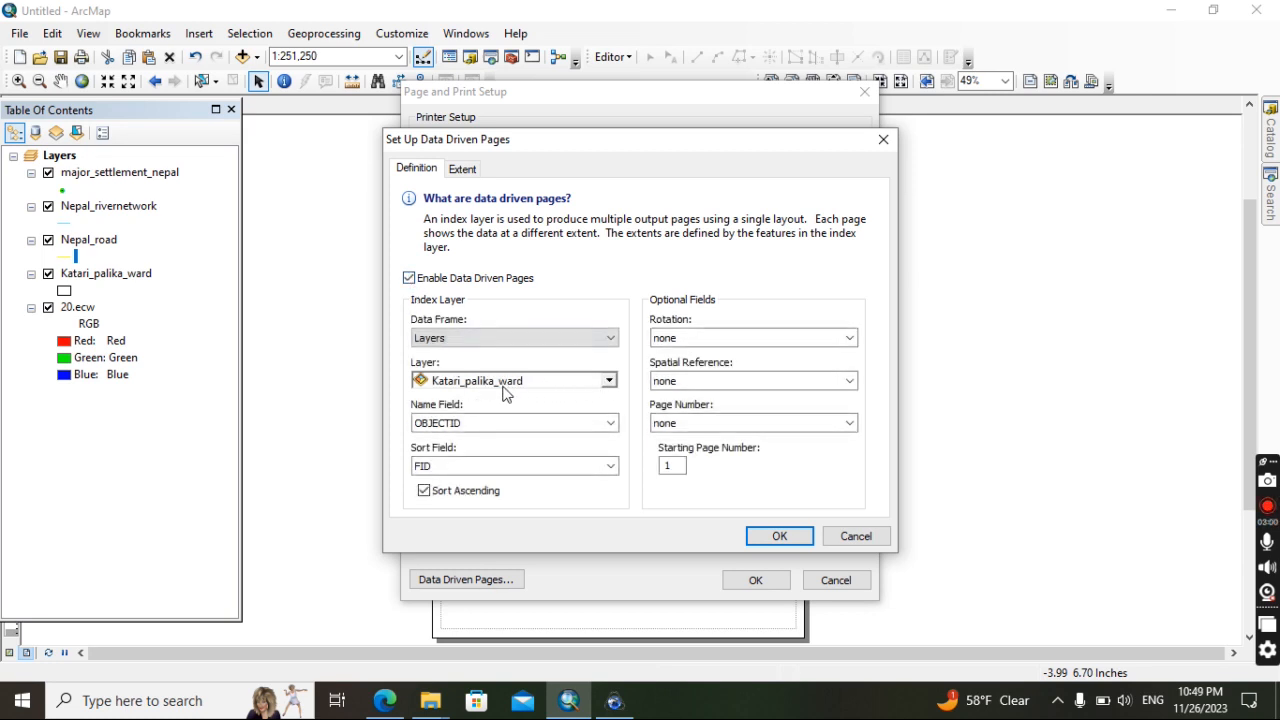
left_click(457, 424)
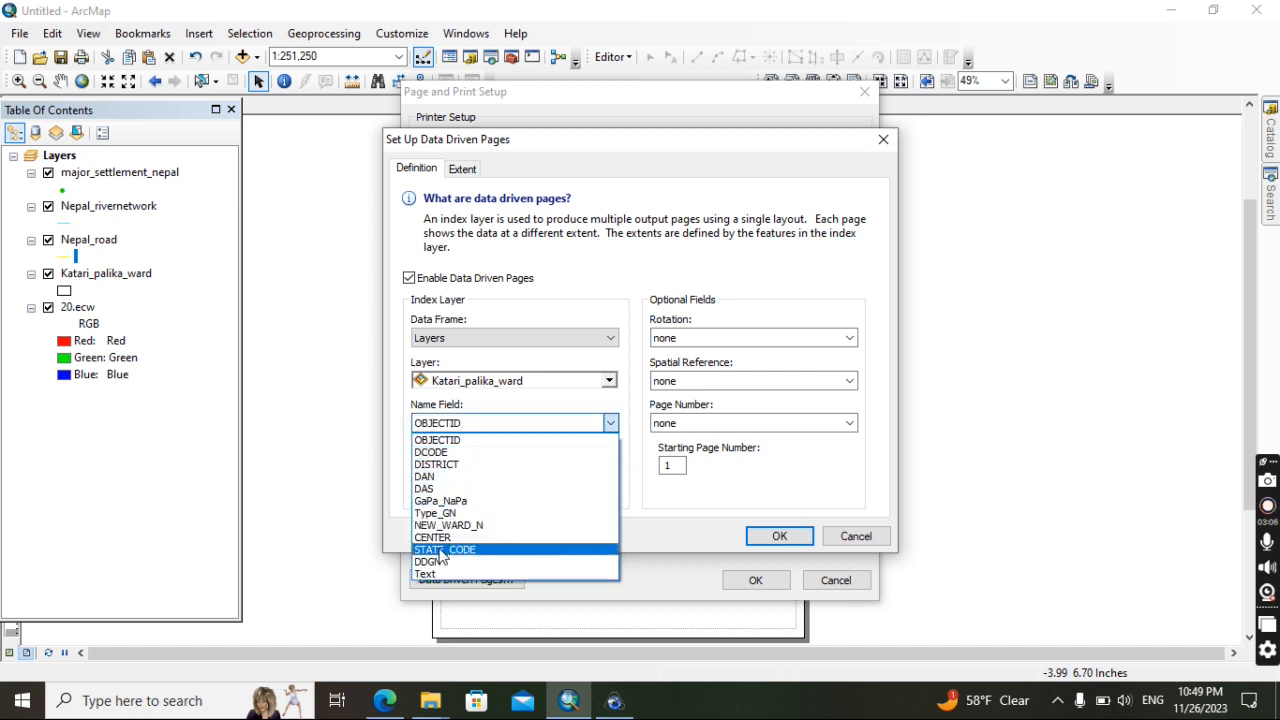
left_click(465, 528)
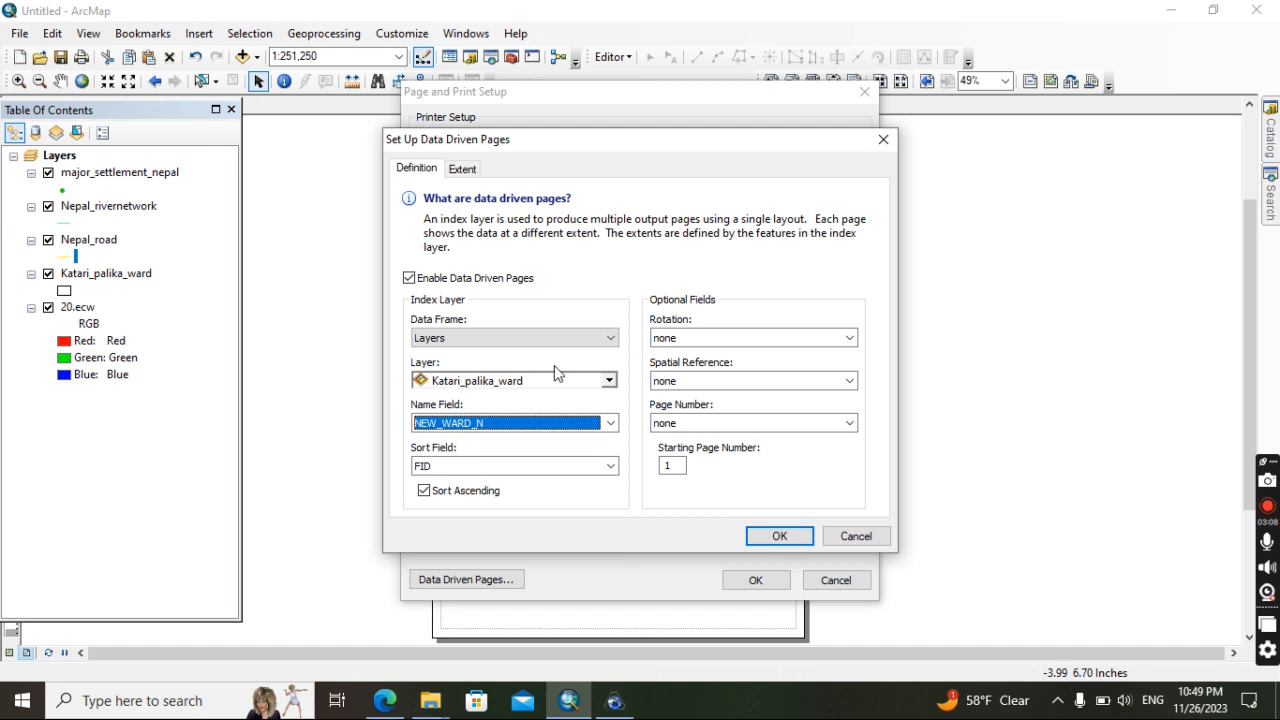
left_click(883, 139)
left_click(865, 91)
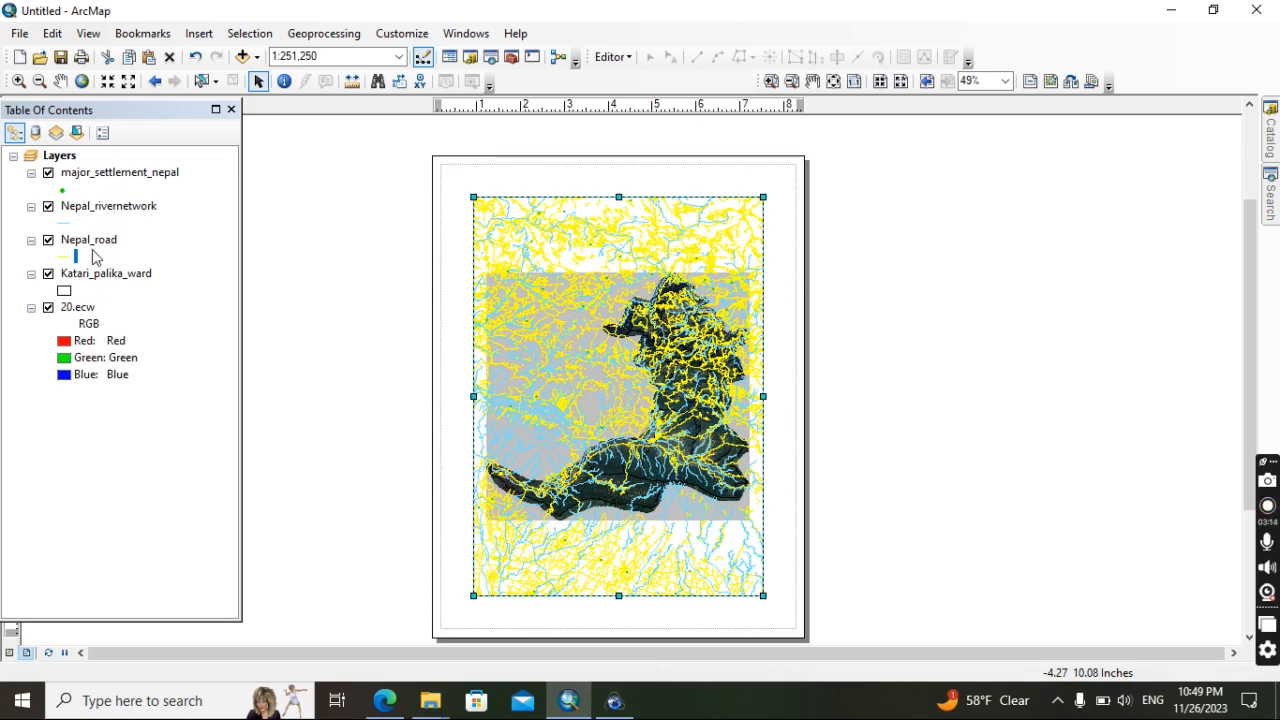
Examine the ward numbers in the Katari_palika_ward attribute table, sorted in ascending order by NEW_WARD_N
left_click(116, 278)
right_click(114, 276)
left_click(137, 328)
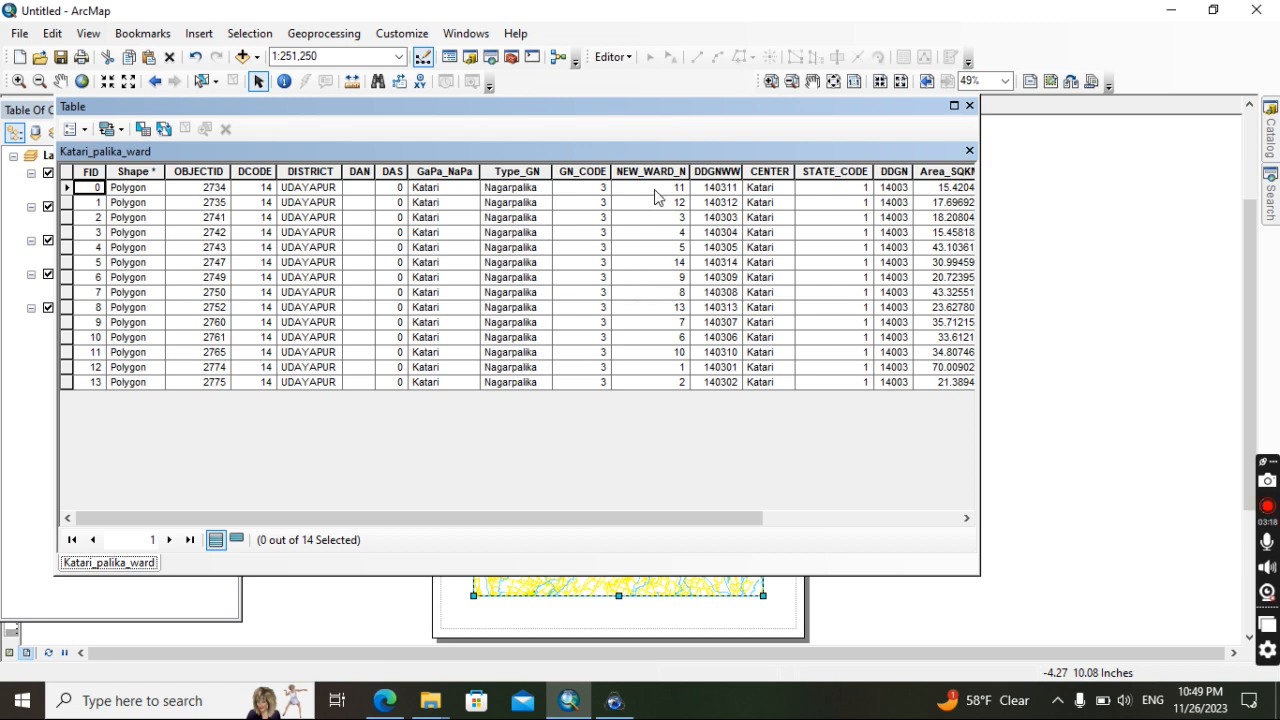
double_click(650, 171)
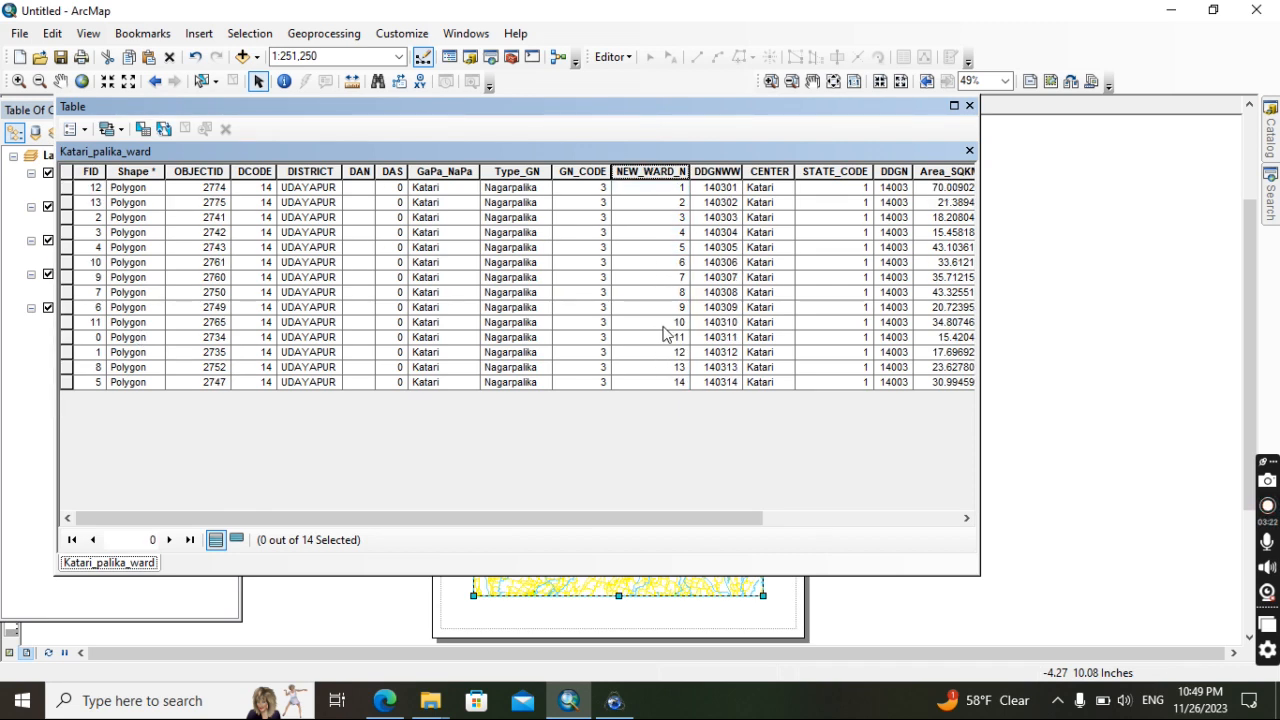
left_click(969, 106)
Enable Data Driven Pages with Katari_palika_ward as index layer, using NEW_WARD_N for both the name field and the page number
left_click(19, 33)
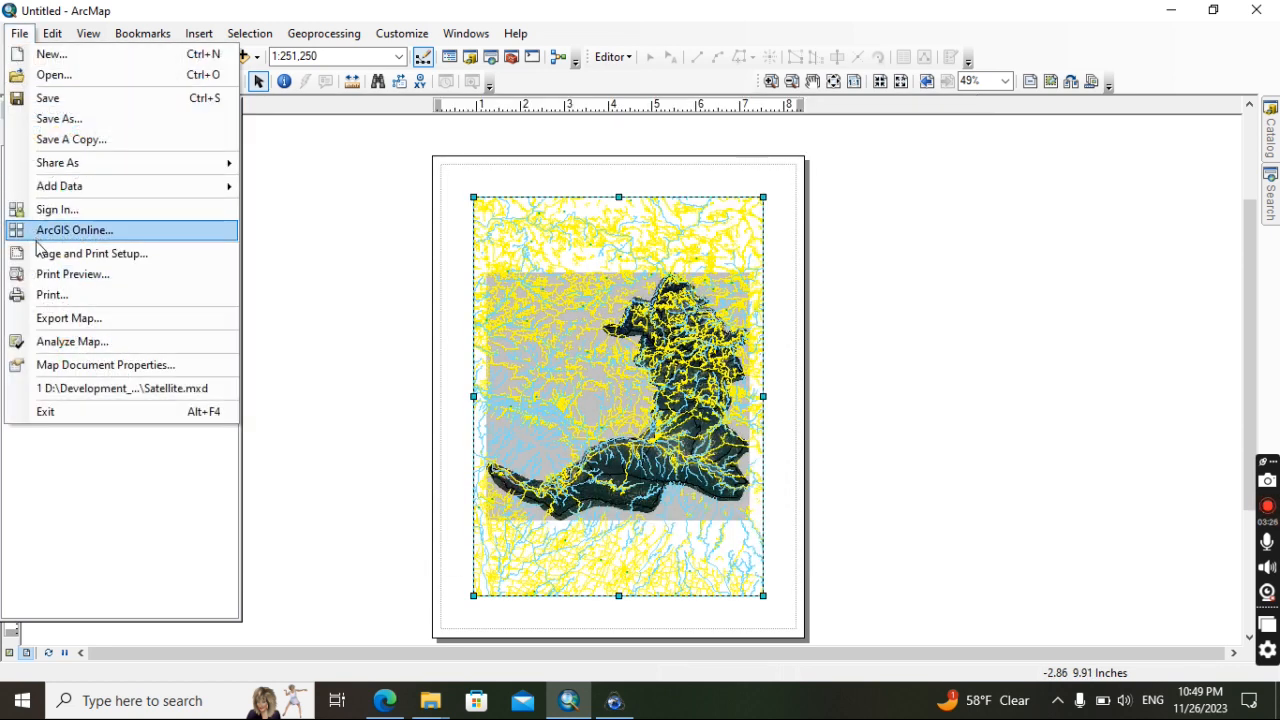
left_click(41, 257)
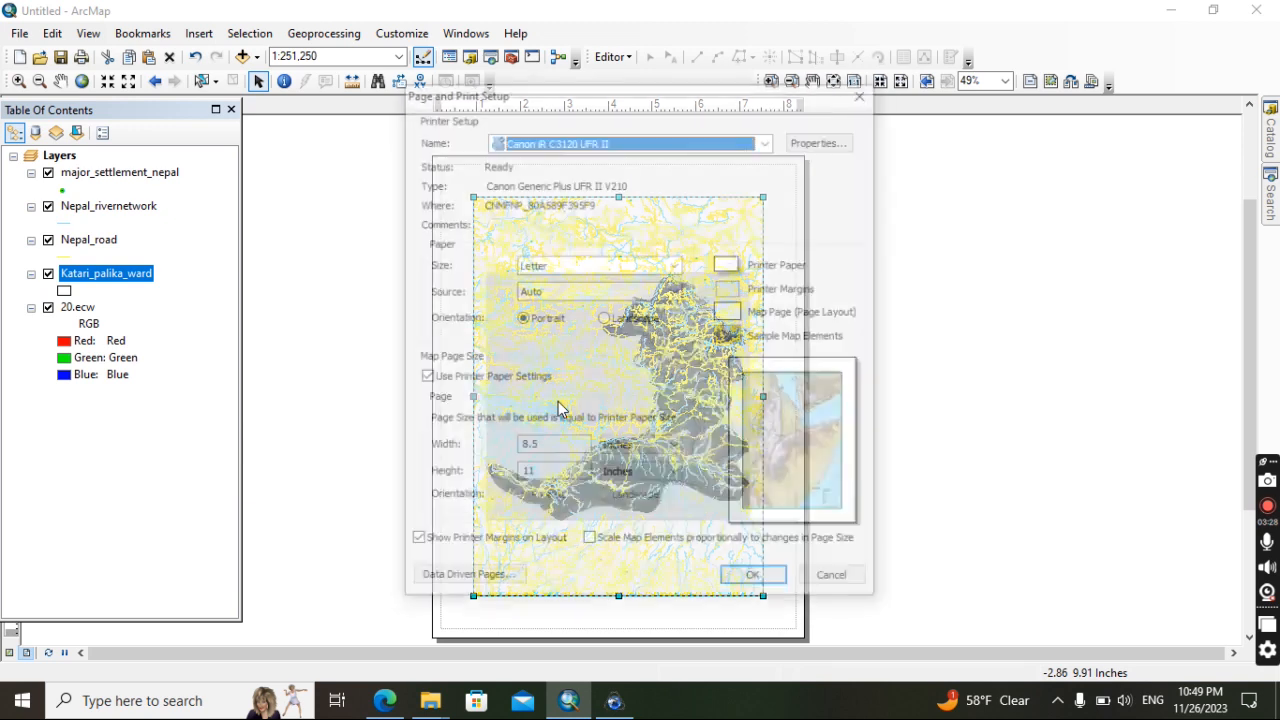
left_click(486, 579)
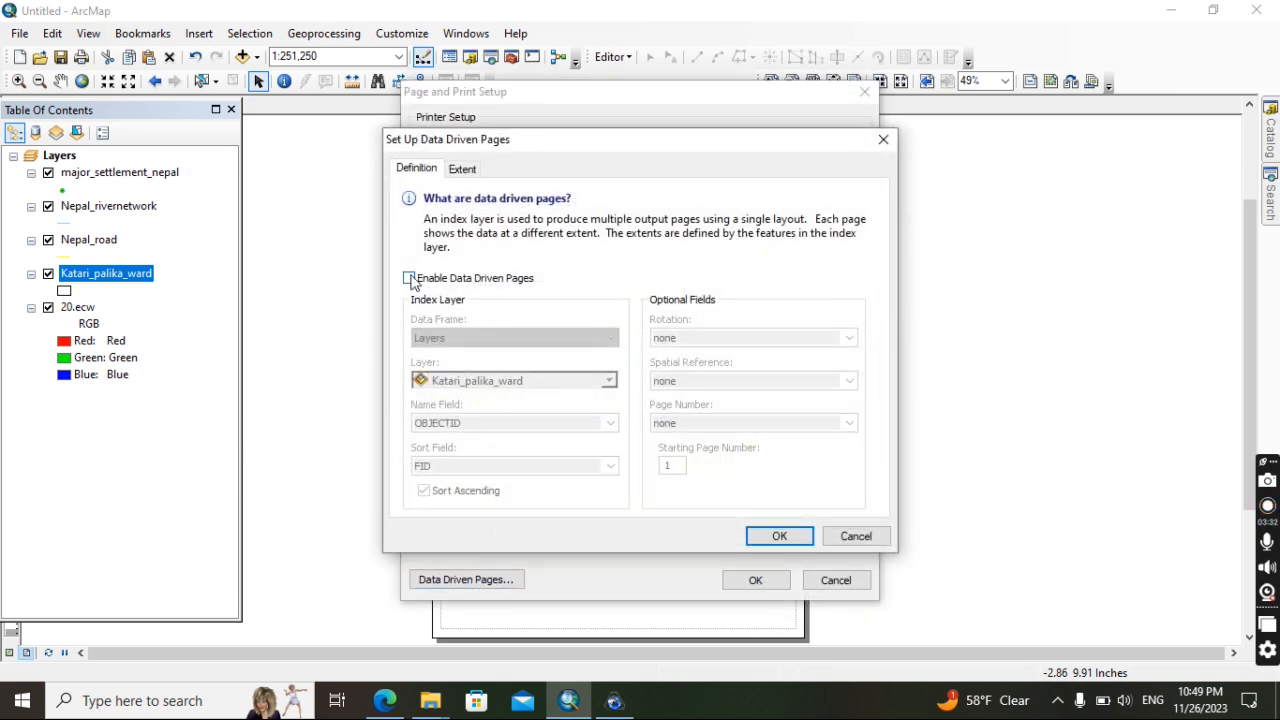
left_click(410, 279)
left_click(514, 427)
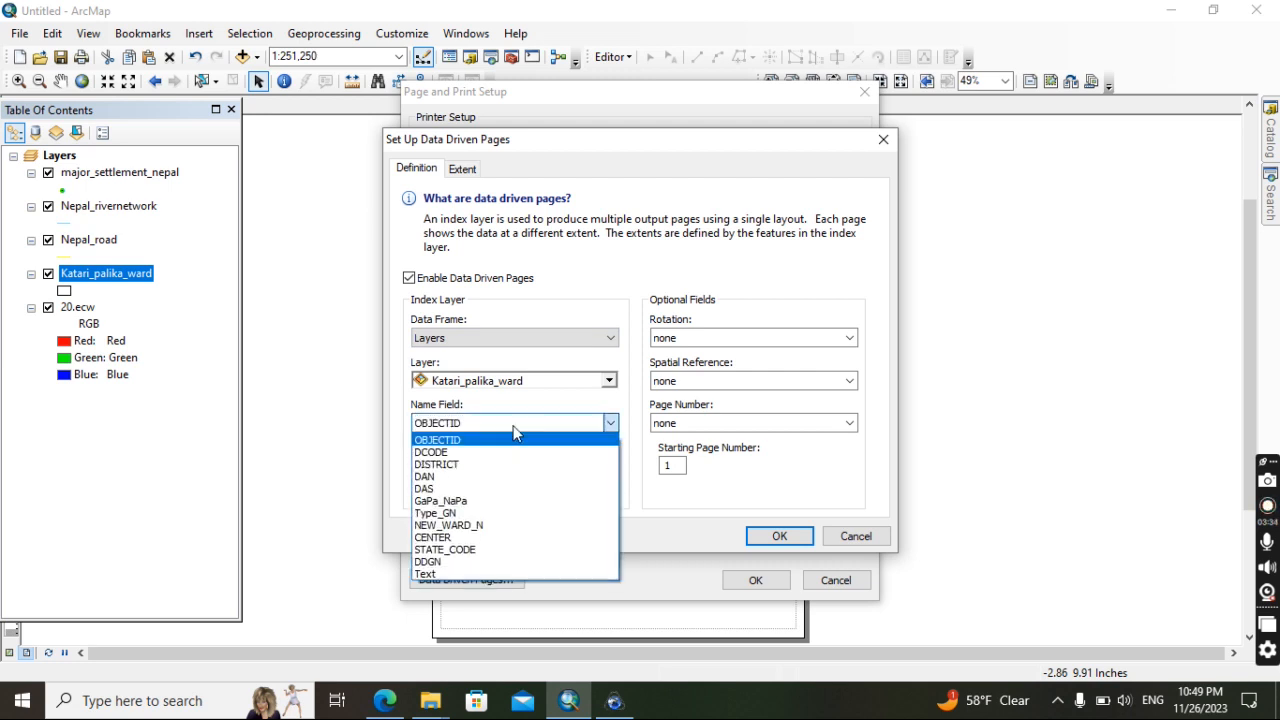
left_click(495, 527)
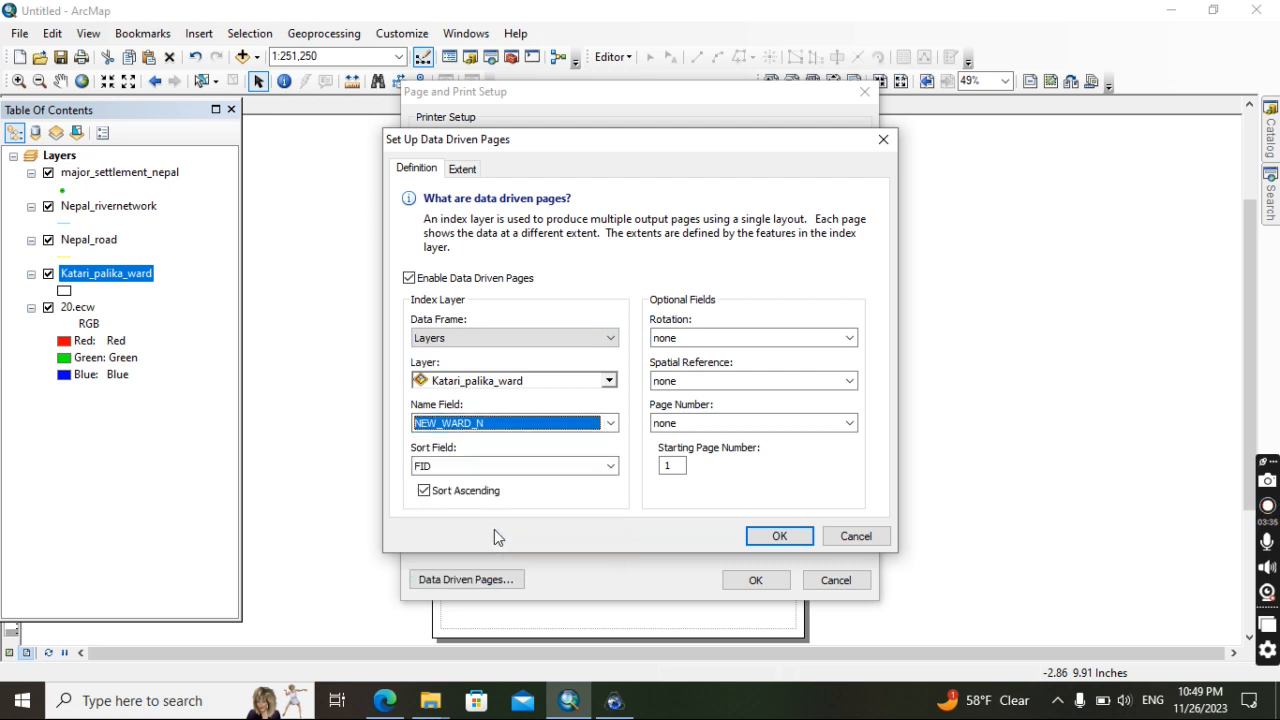
left_click(725, 425)
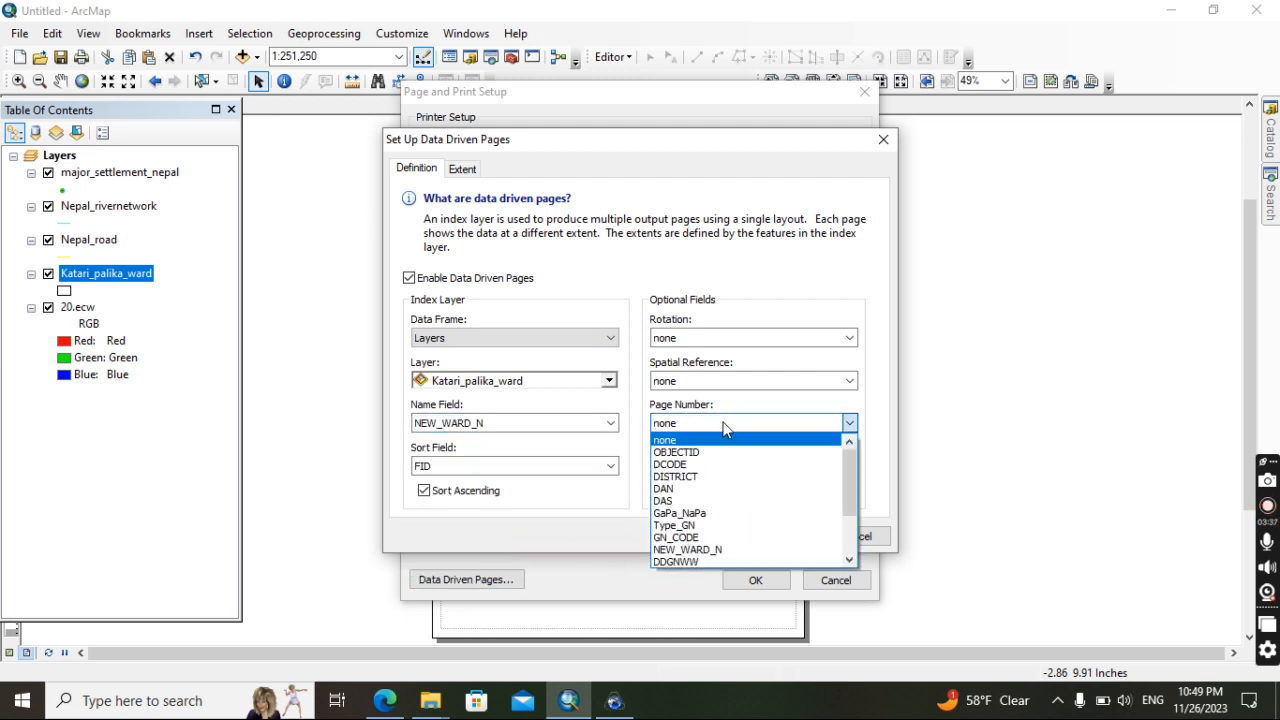
left_click(698, 556)
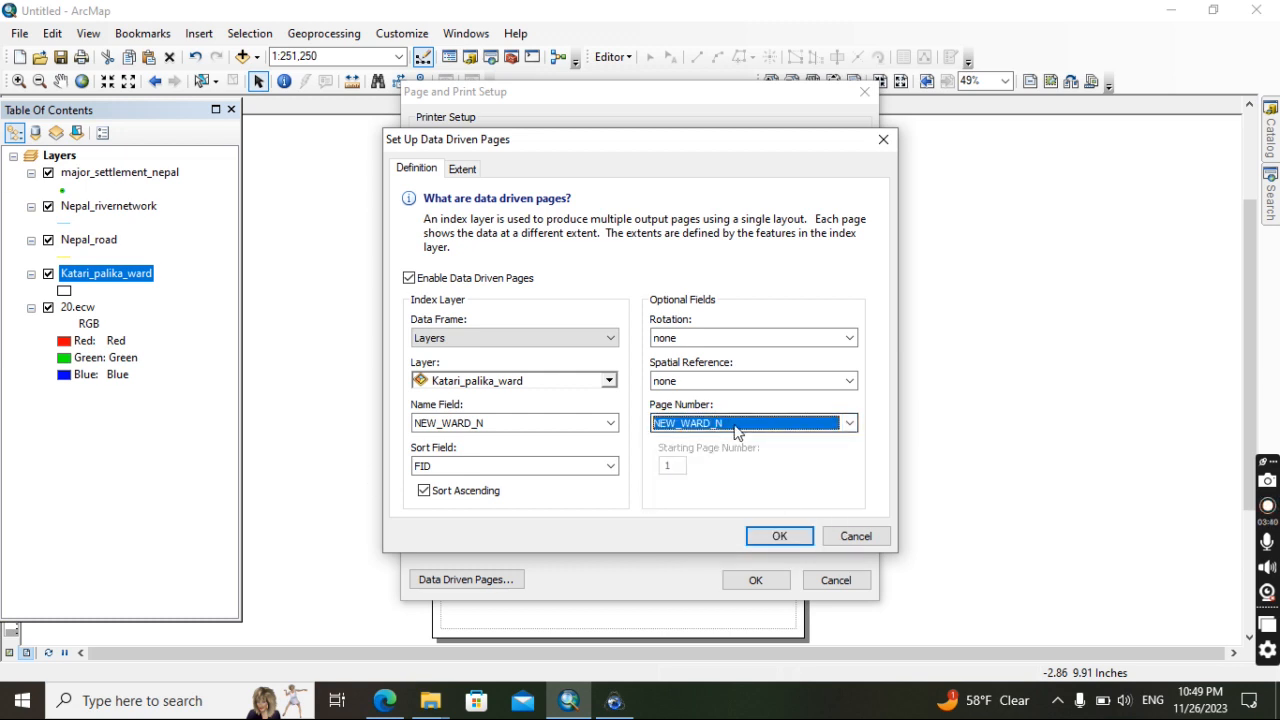
left_click(775, 534)
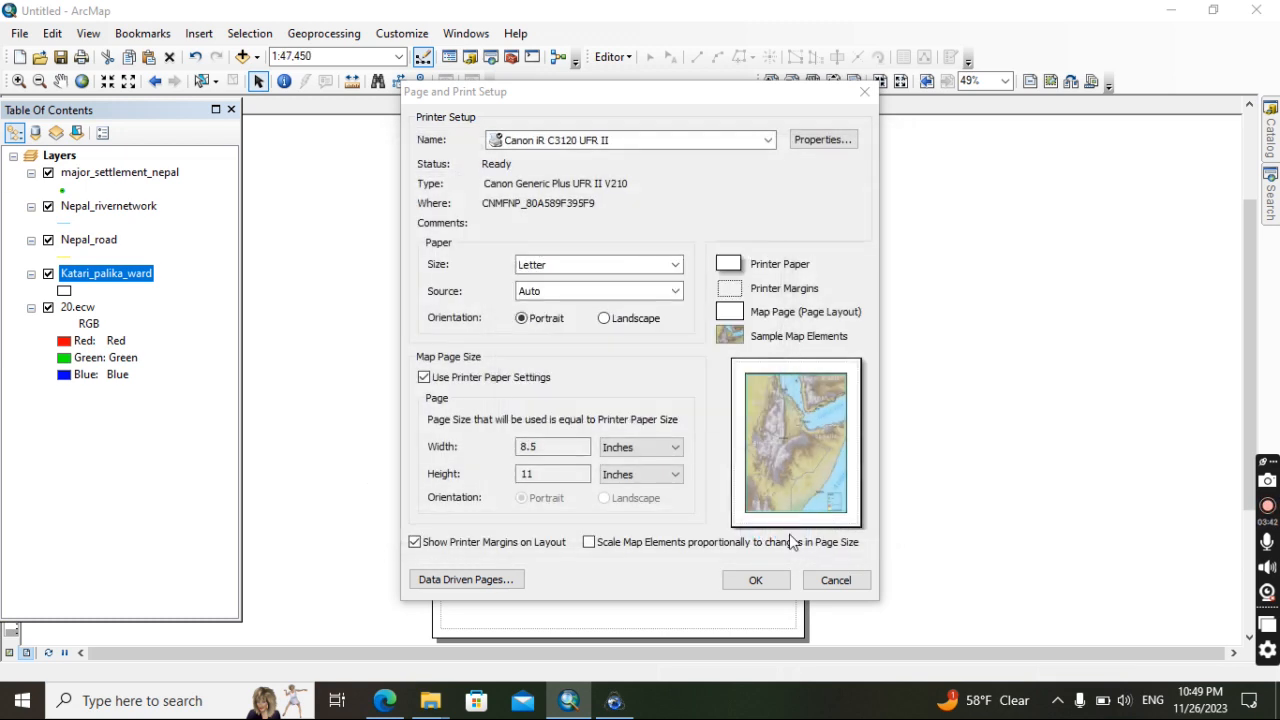
left_click(756, 582)
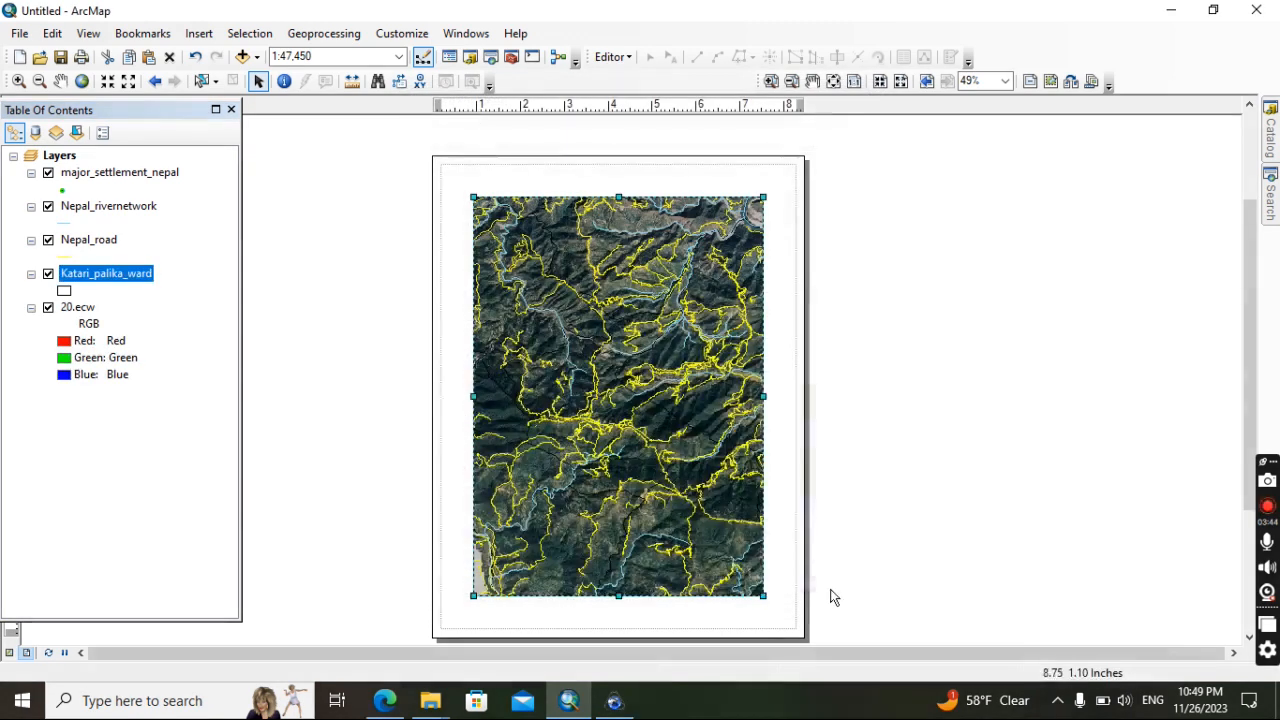
Clip the data frame to the current data driven page extent and apply the setting
right_click(648, 392)
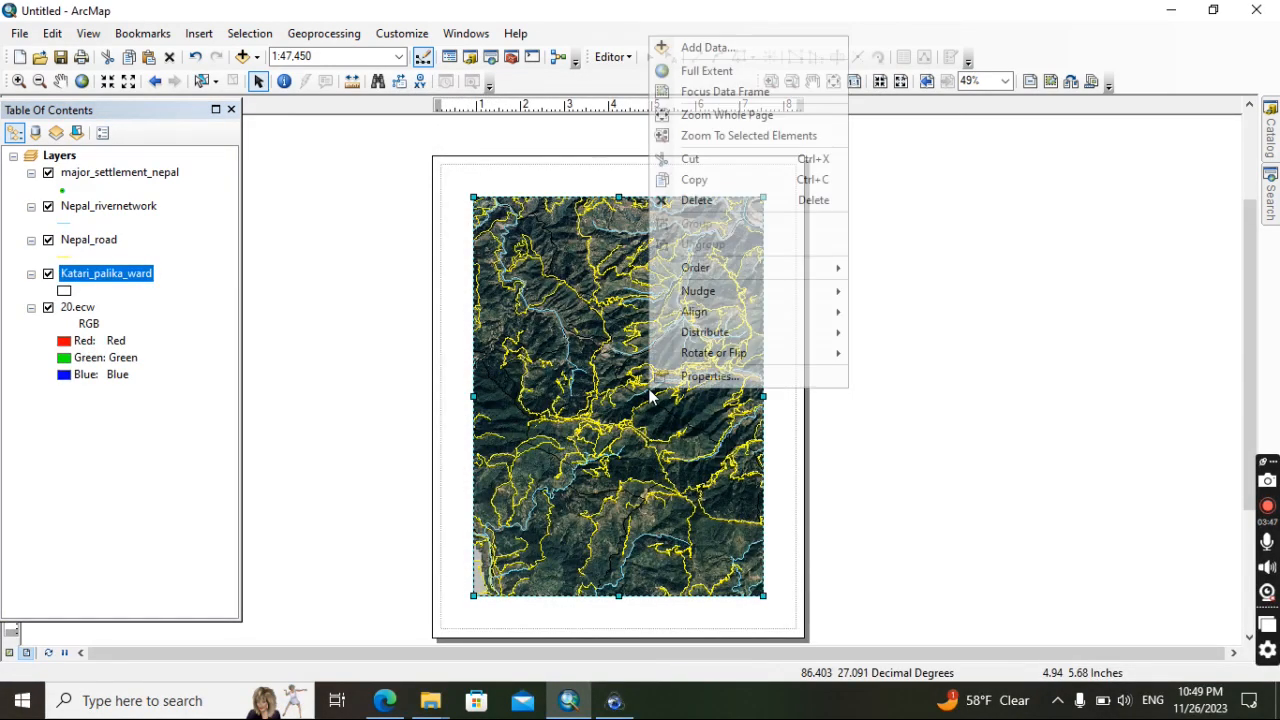
left_click(732, 378)
left_click(543, 109)
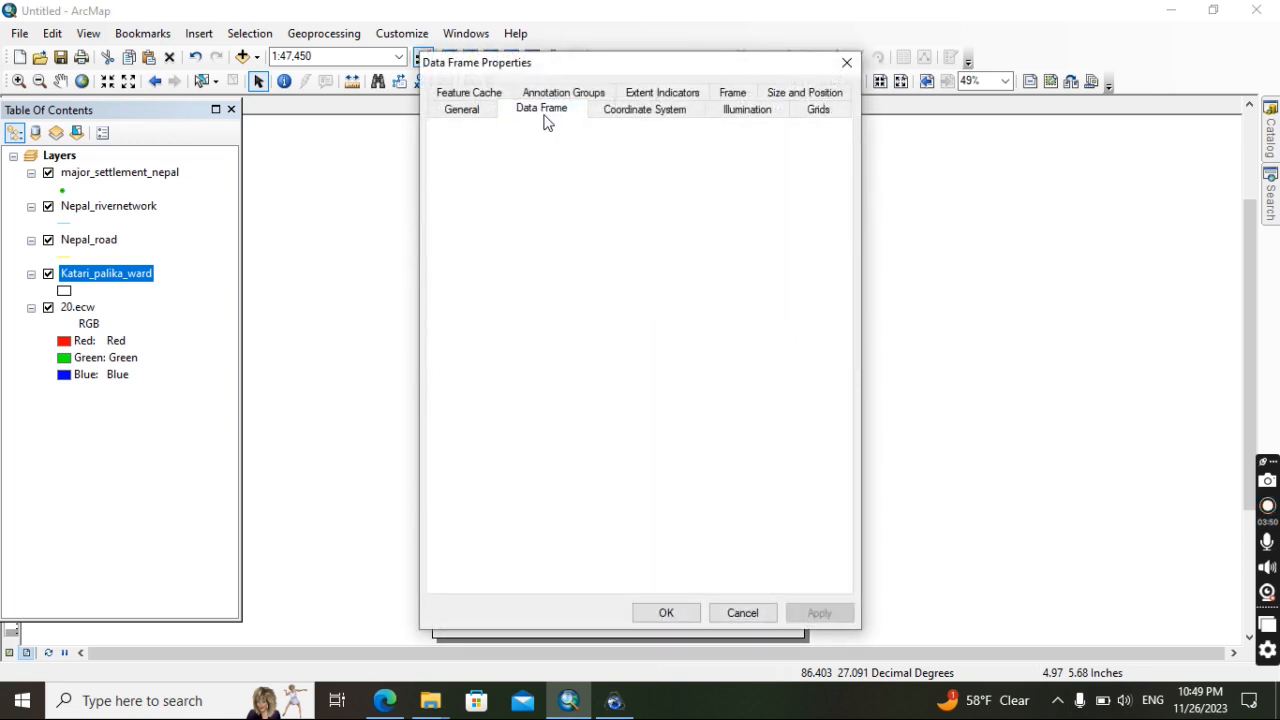
left_click(507, 448)
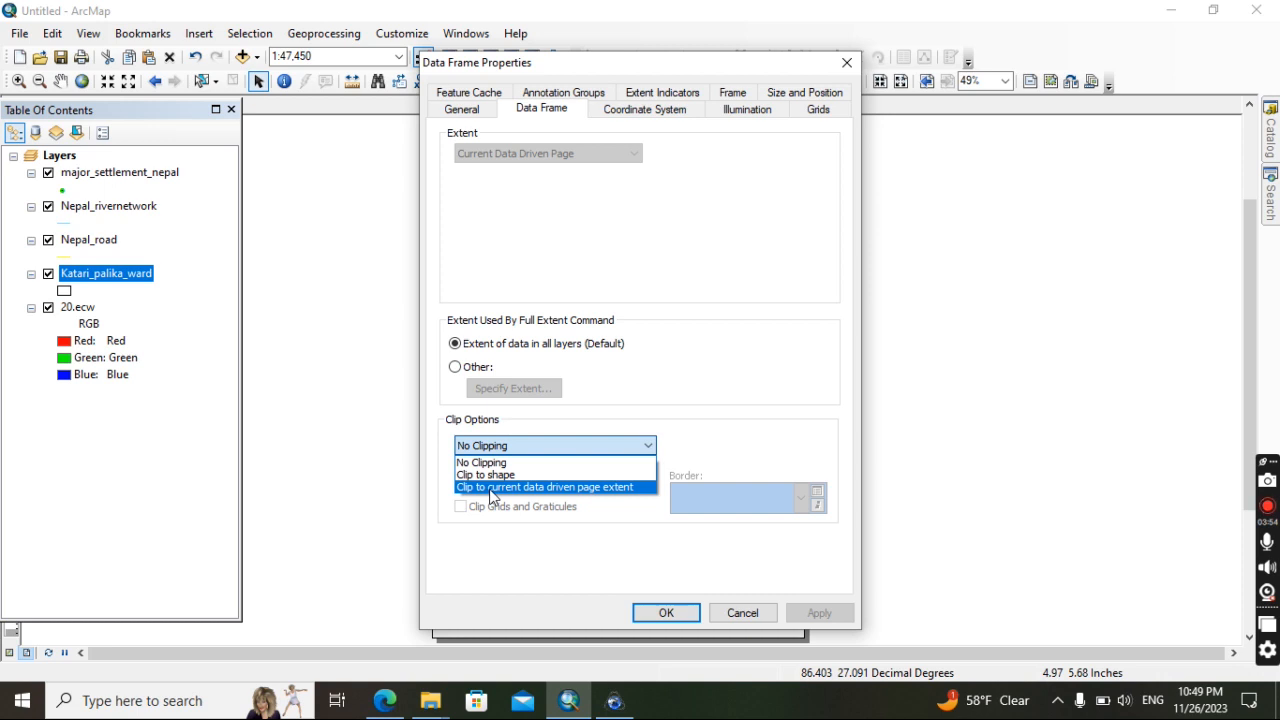
left_click(491, 487)
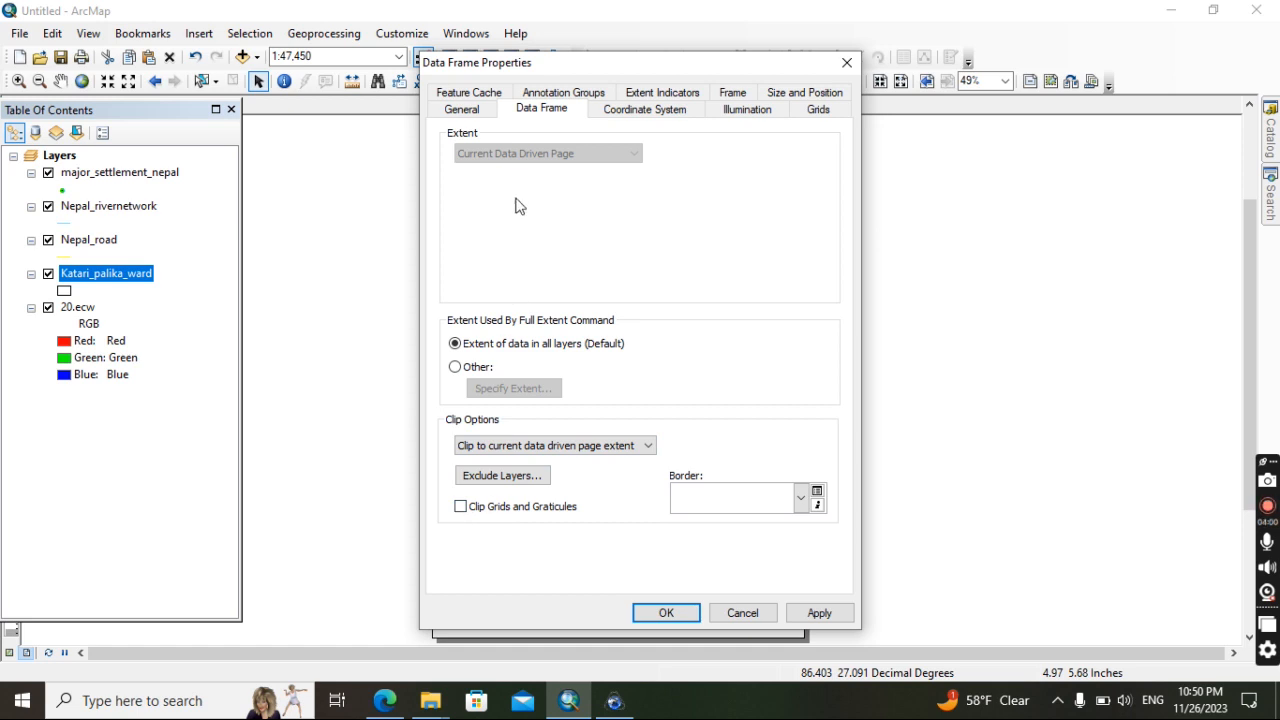
left_click_drag(578, 69, 785, 38)
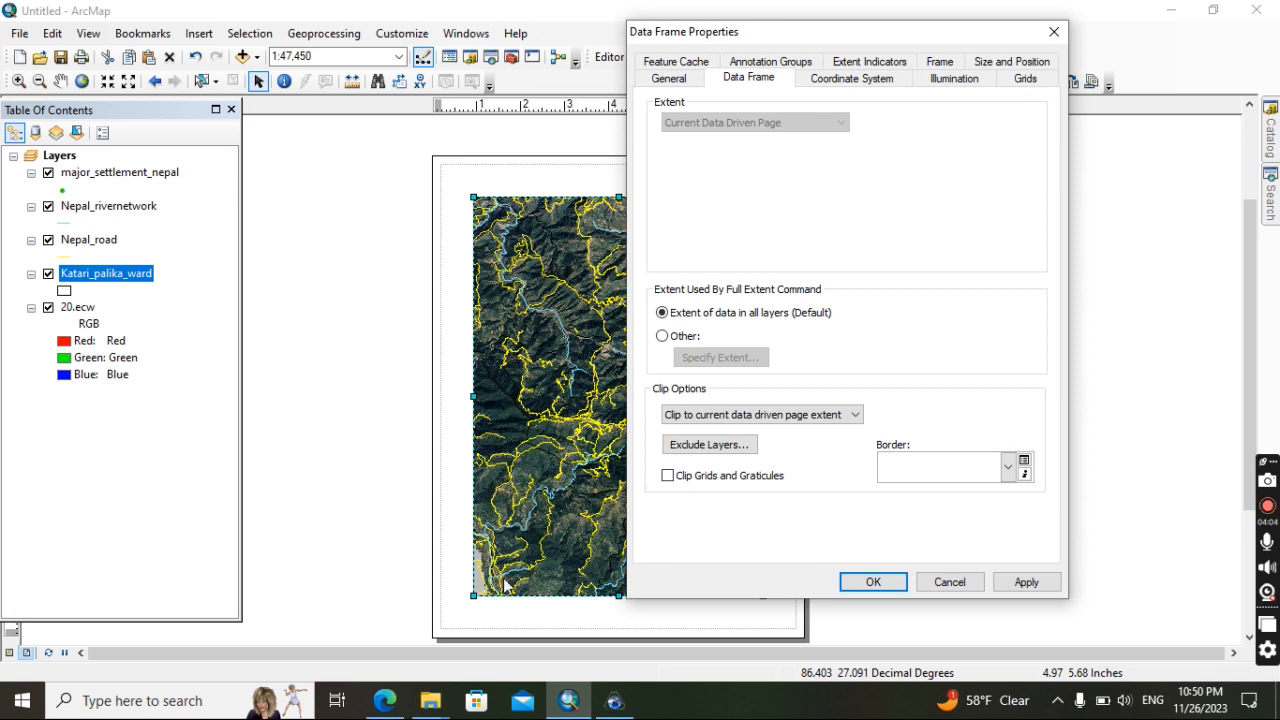
left_click(1024, 583)
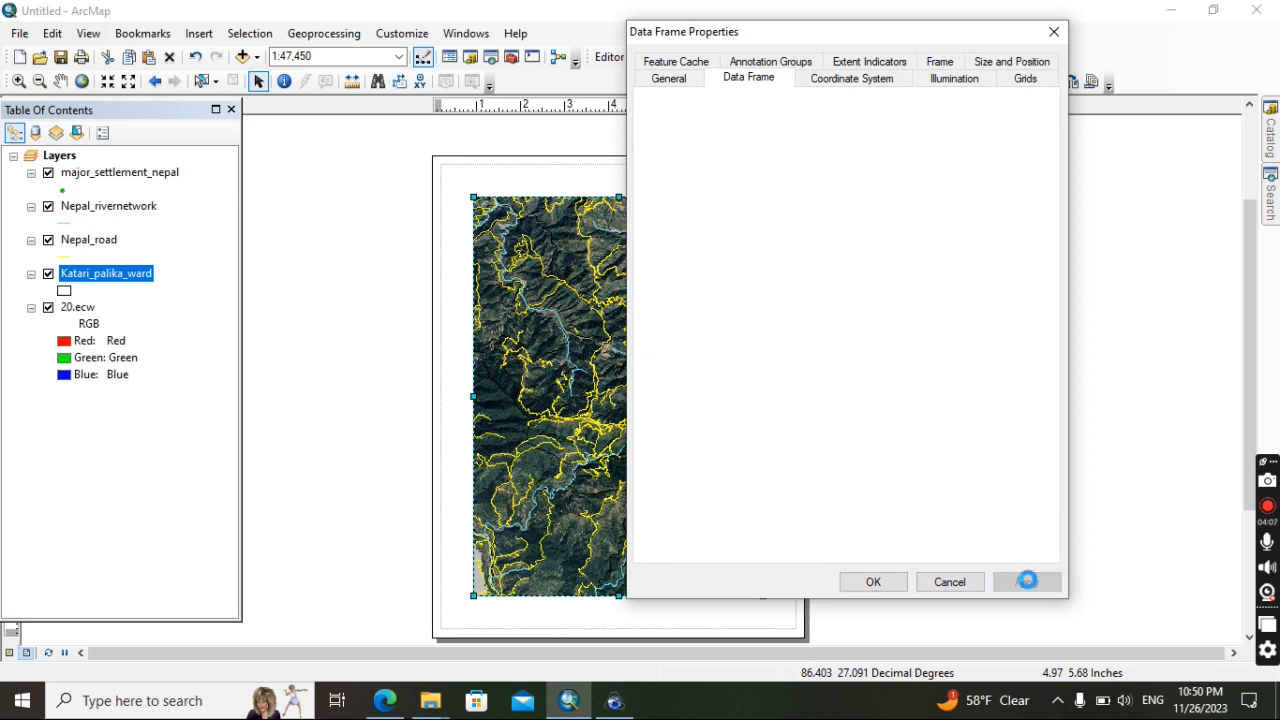
left_click(873, 582)
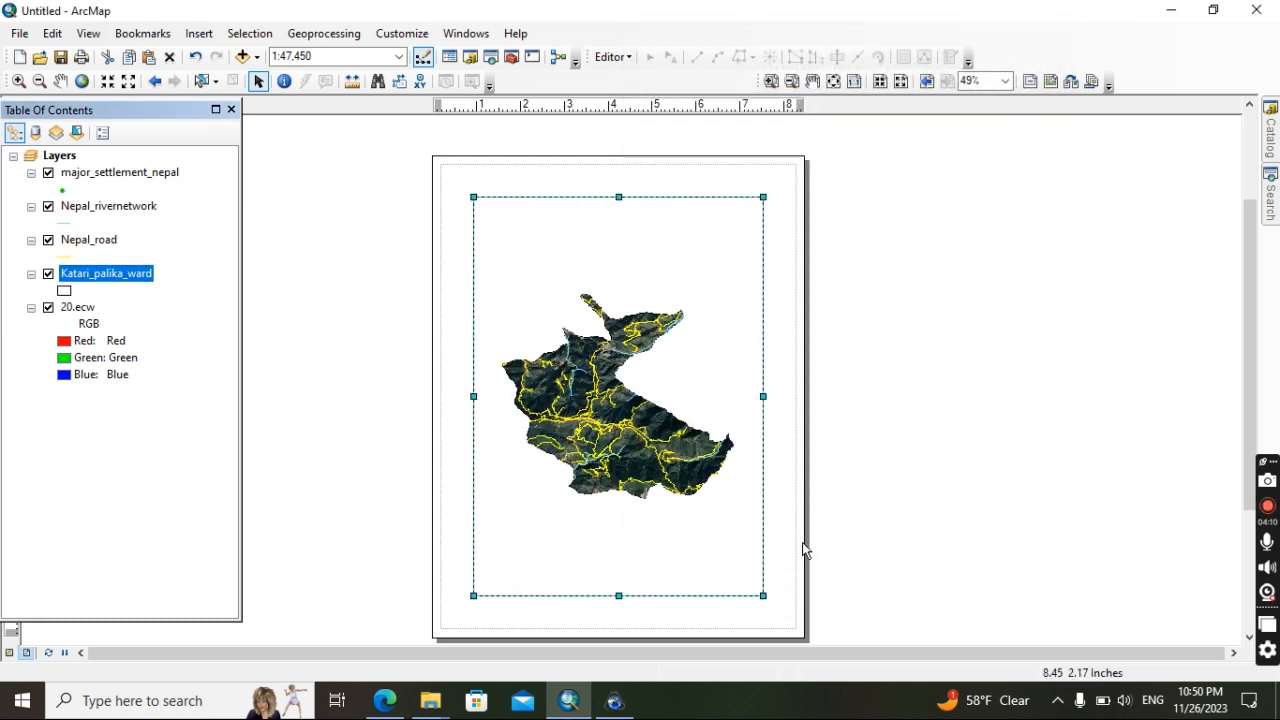
Add a labels-only graticule to the data frame, with both major and minor division ticks turned off
right_click(639, 250)
left_click(700, 587)
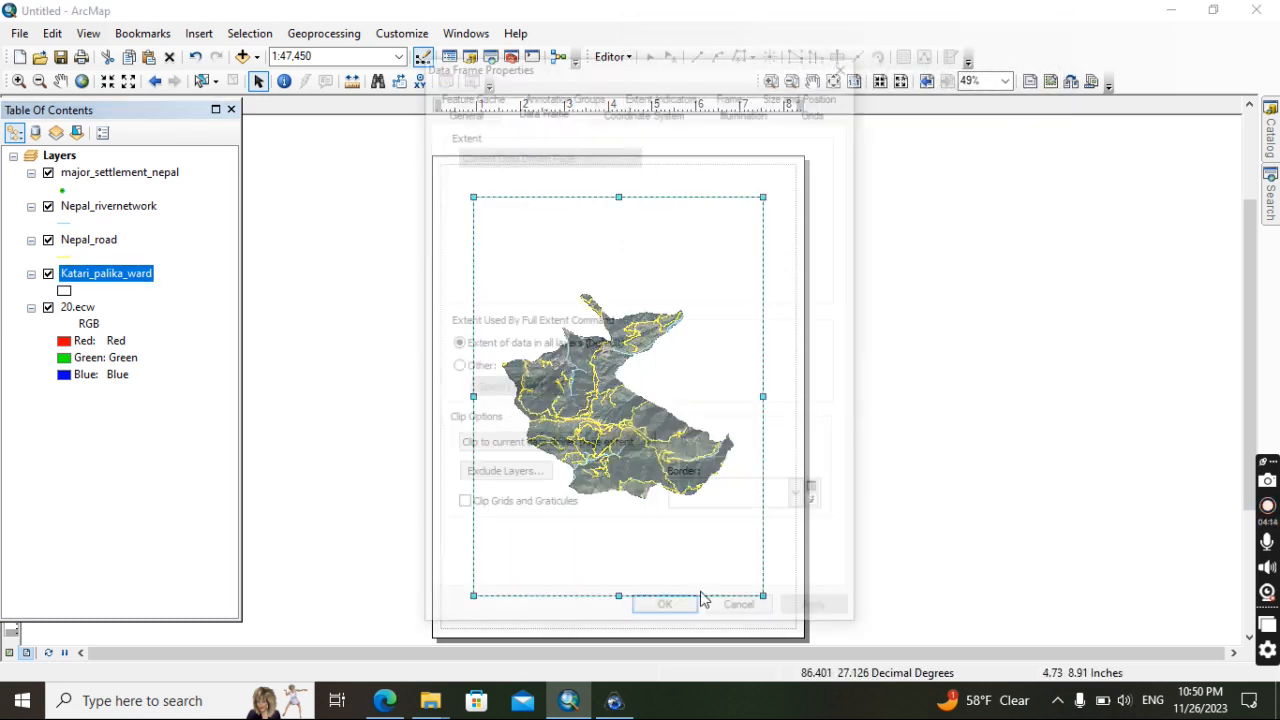
left_click(810, 112)
left_click(771, 172)
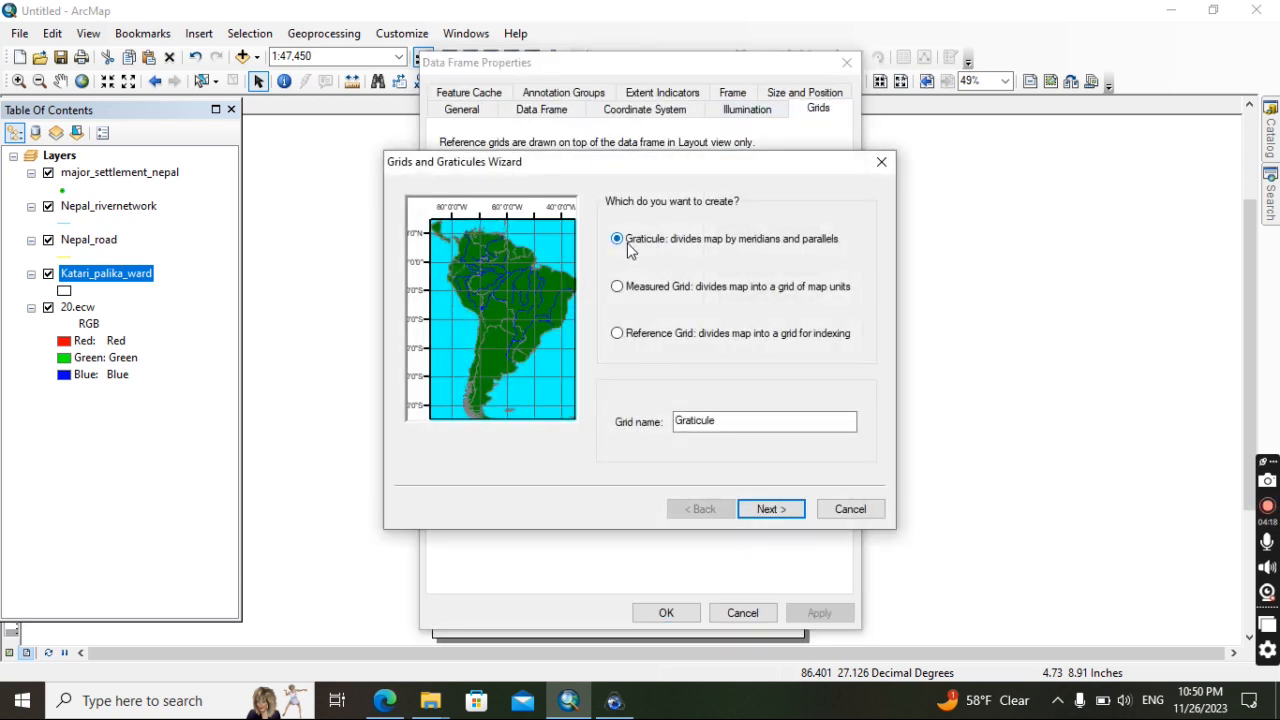
left_click(764, 505)
left_click(762, 510)
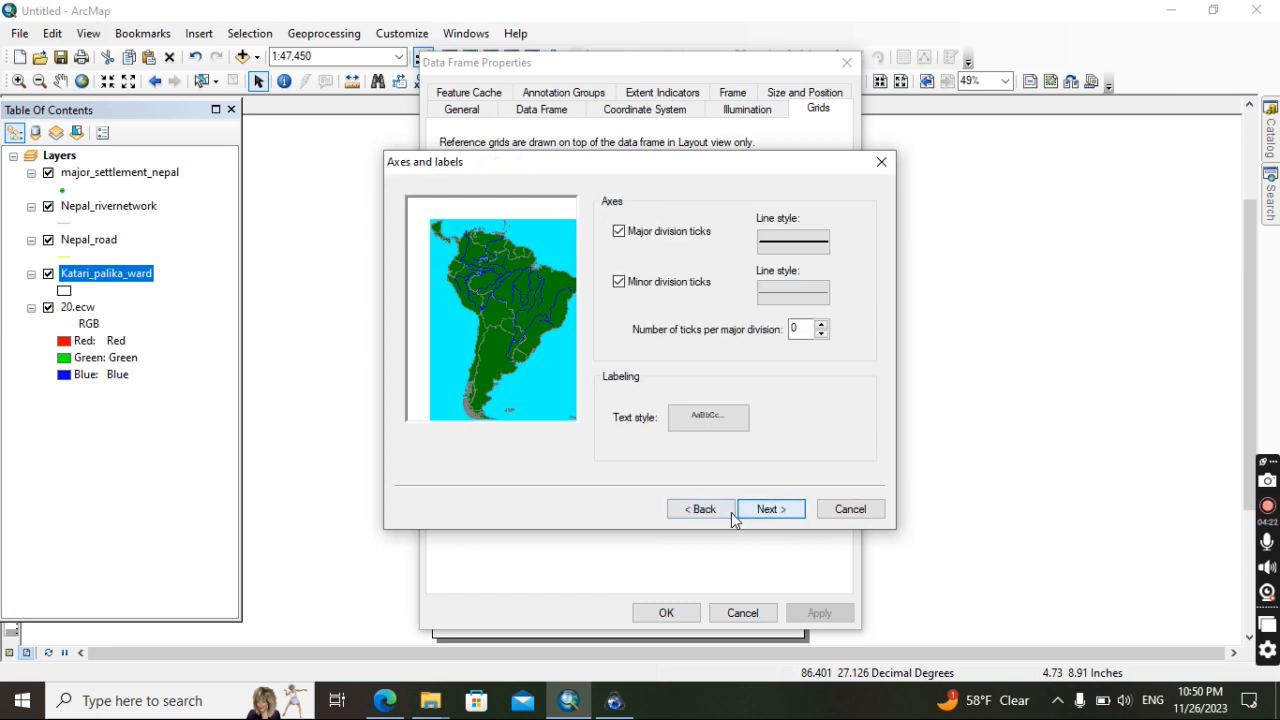
left_click(706, 511)
left_click(623, 227)
left_click(766, 512)
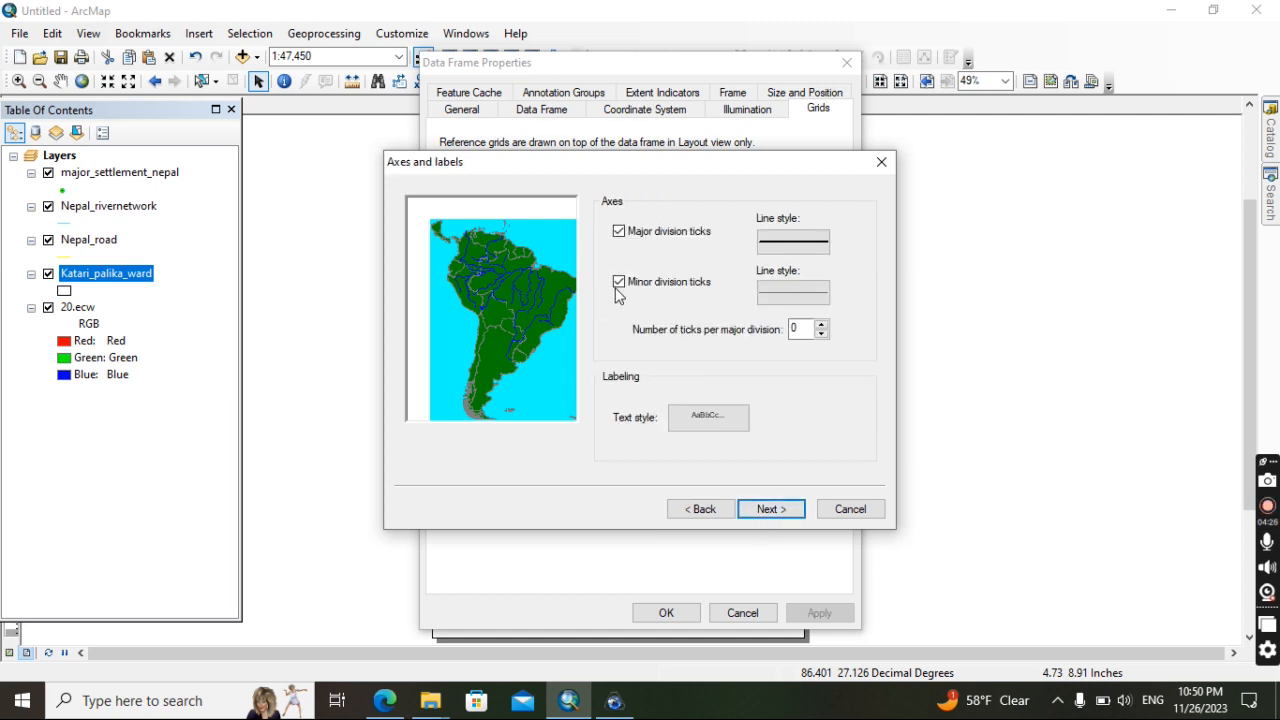
left_click(618, 282)
left_click(618, 231)
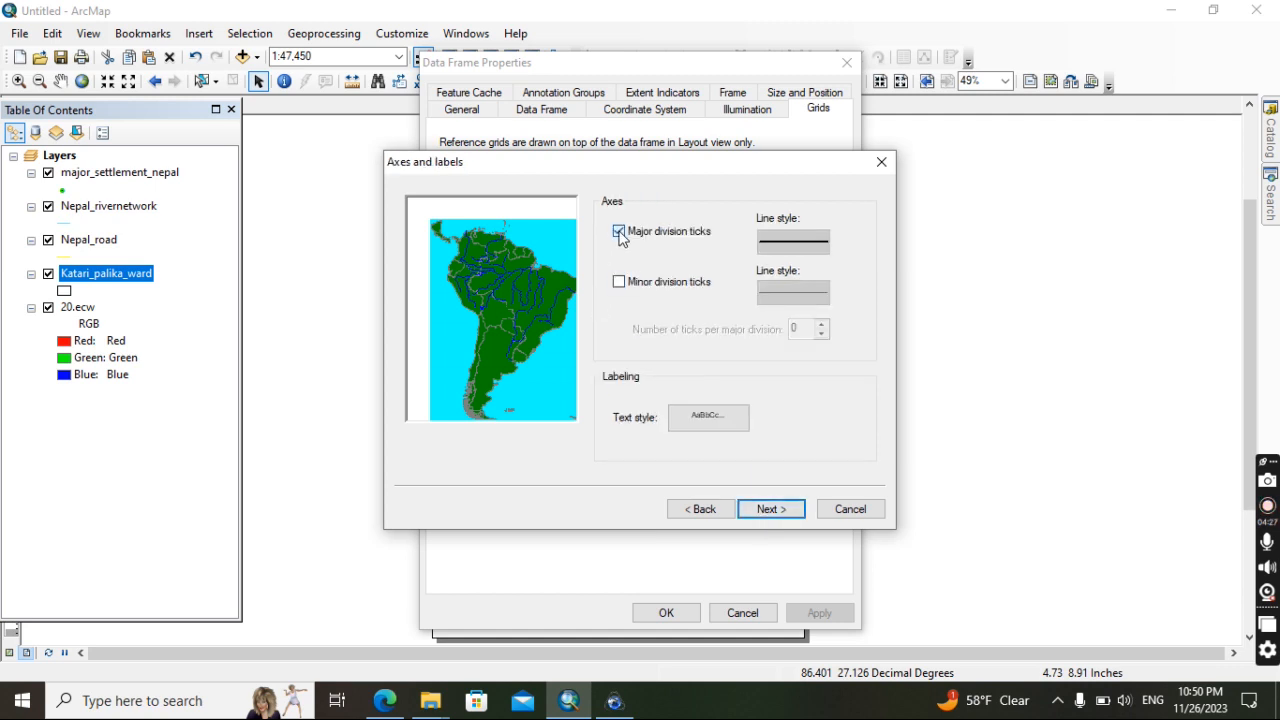
left_click(762, 512)
left_click(768, 510)
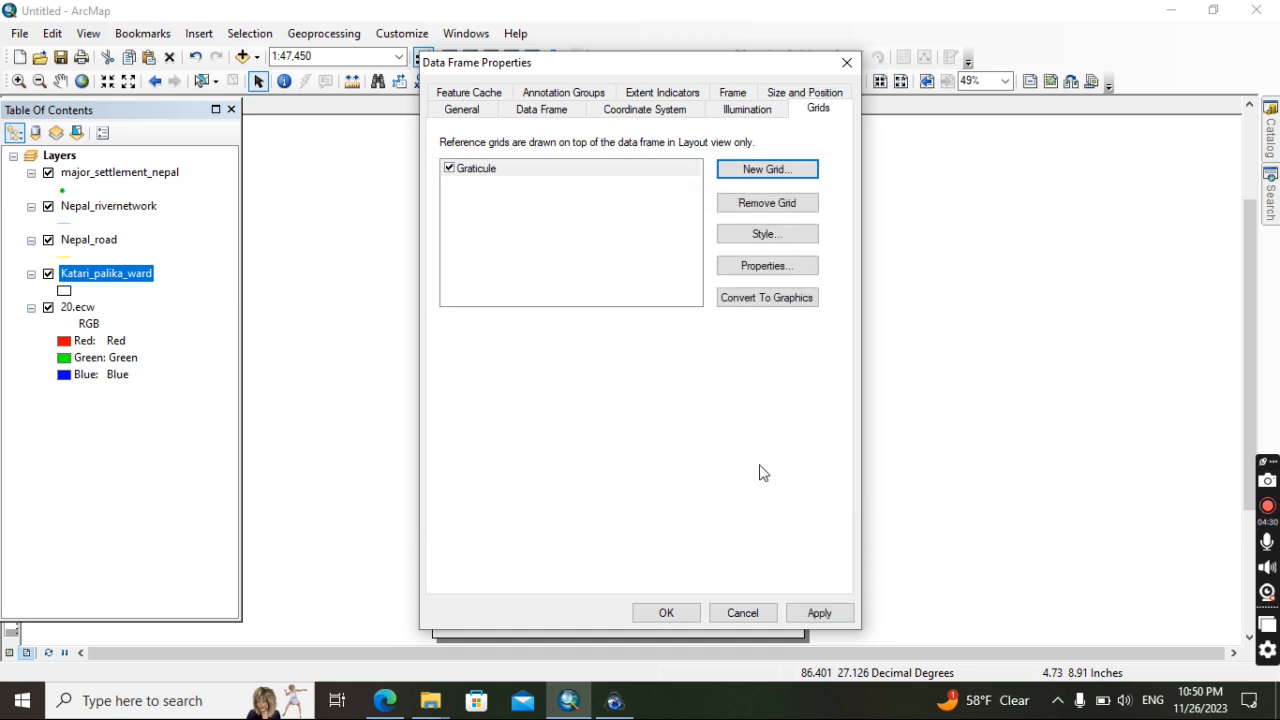
Make the graticule's left and right axis labels vertical and apply the grid to the data frame
left_click(766, 267)
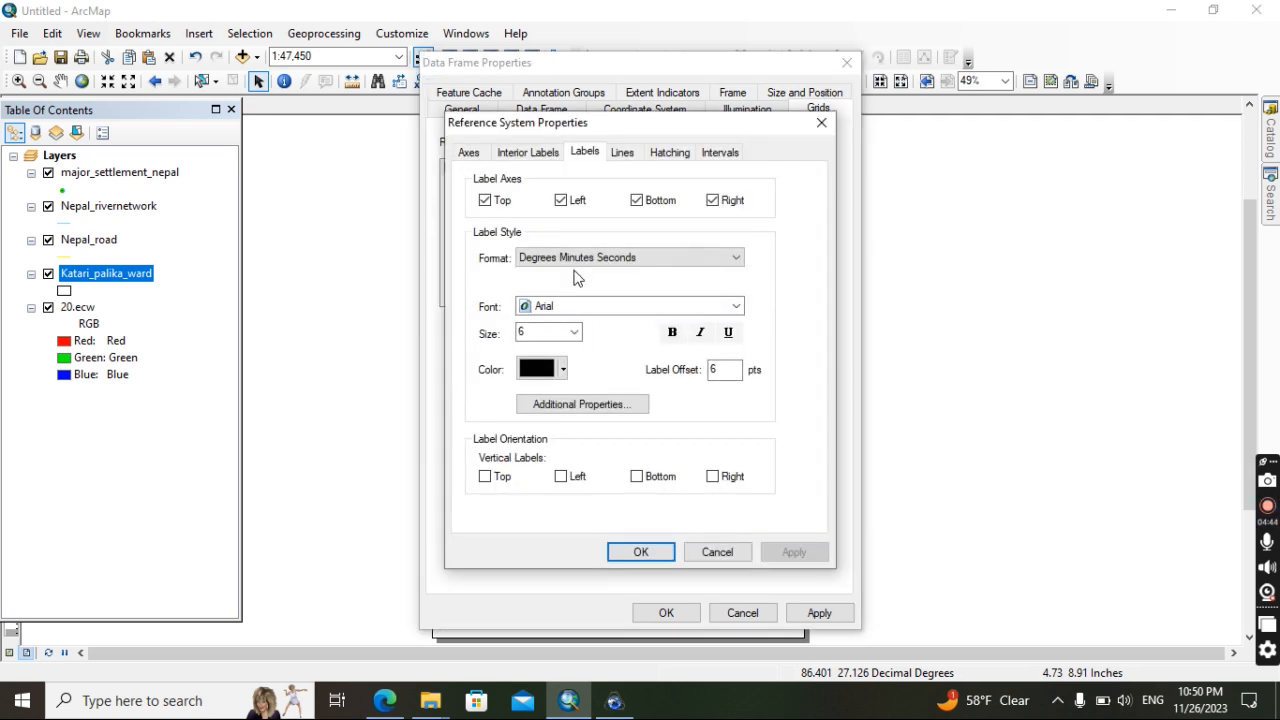
left_click(559, 477)
left_click(641, 553)
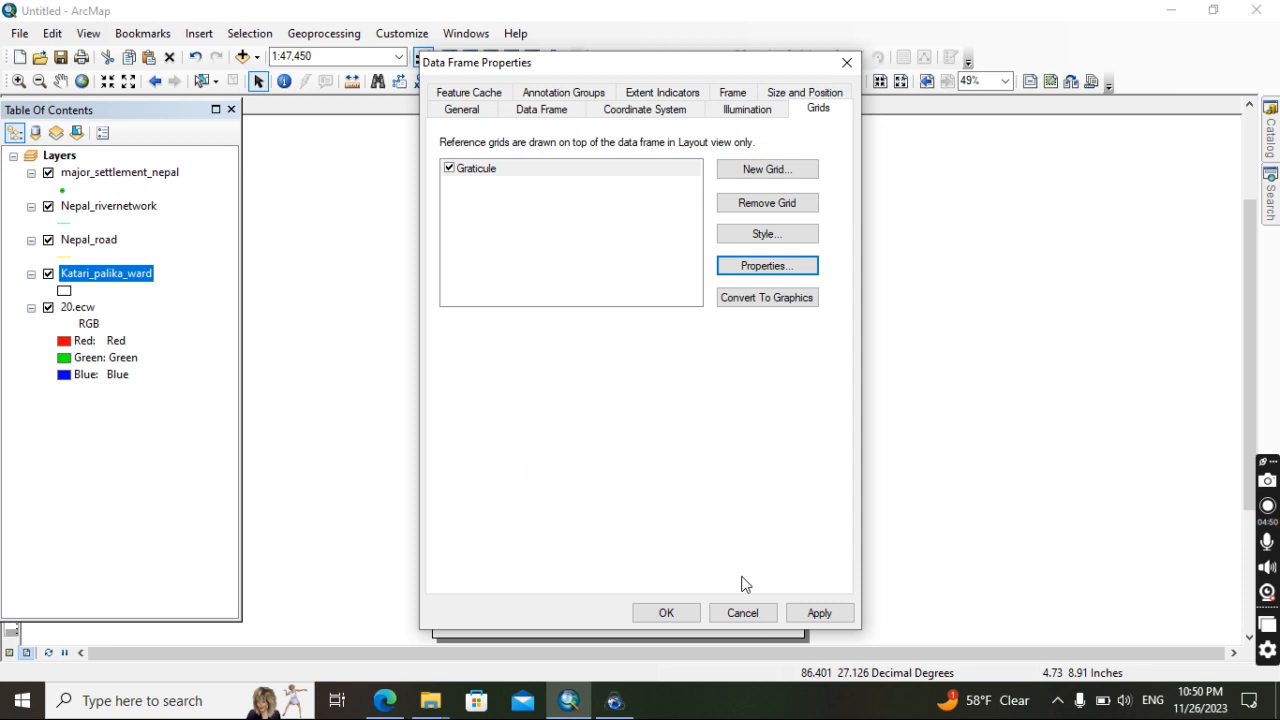
left_click(795, 610)
left_click(666, 613)
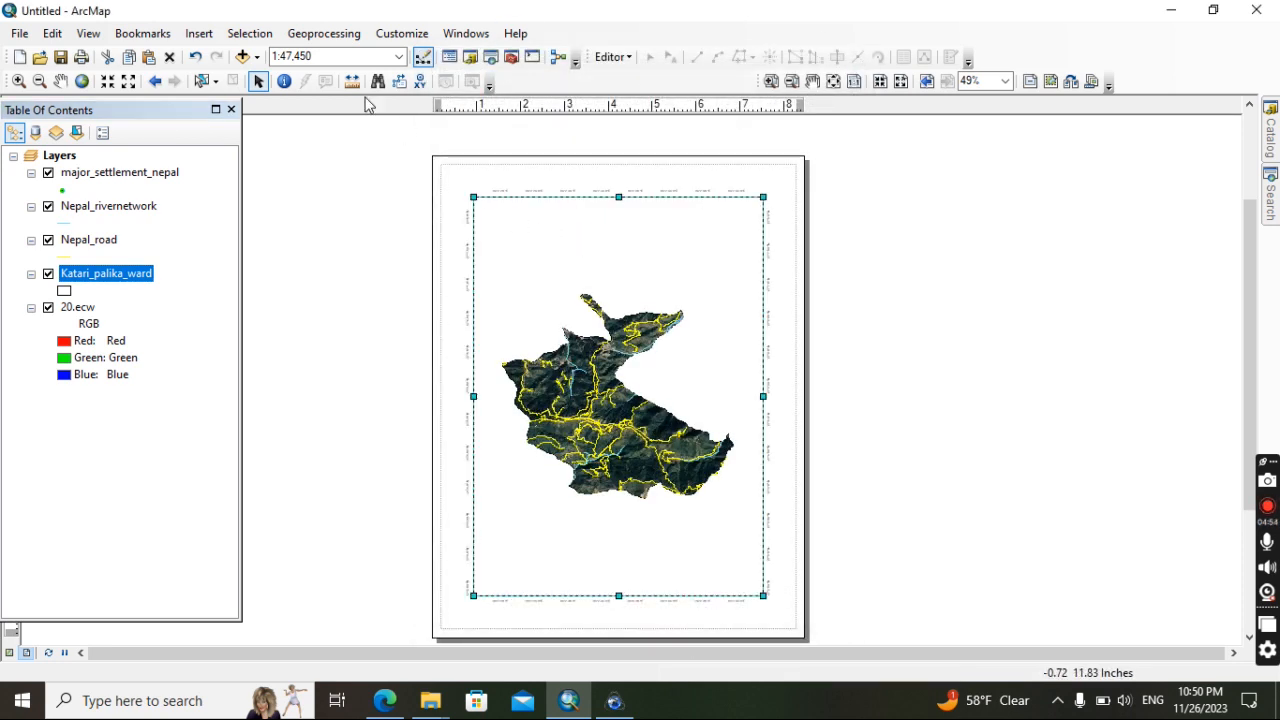
Insert the ESRI North 4 north arrow and place it at the map frame's upper-left corner
left_click(205, 35)
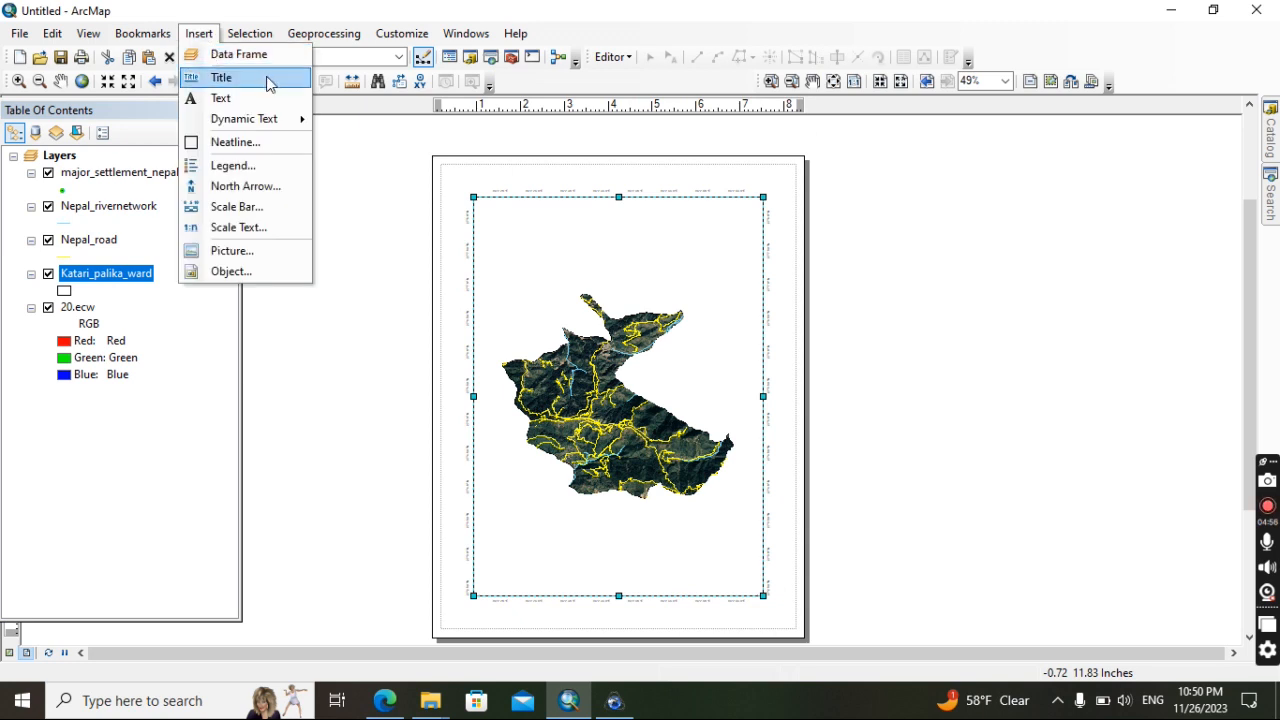
left_click(240, 190)
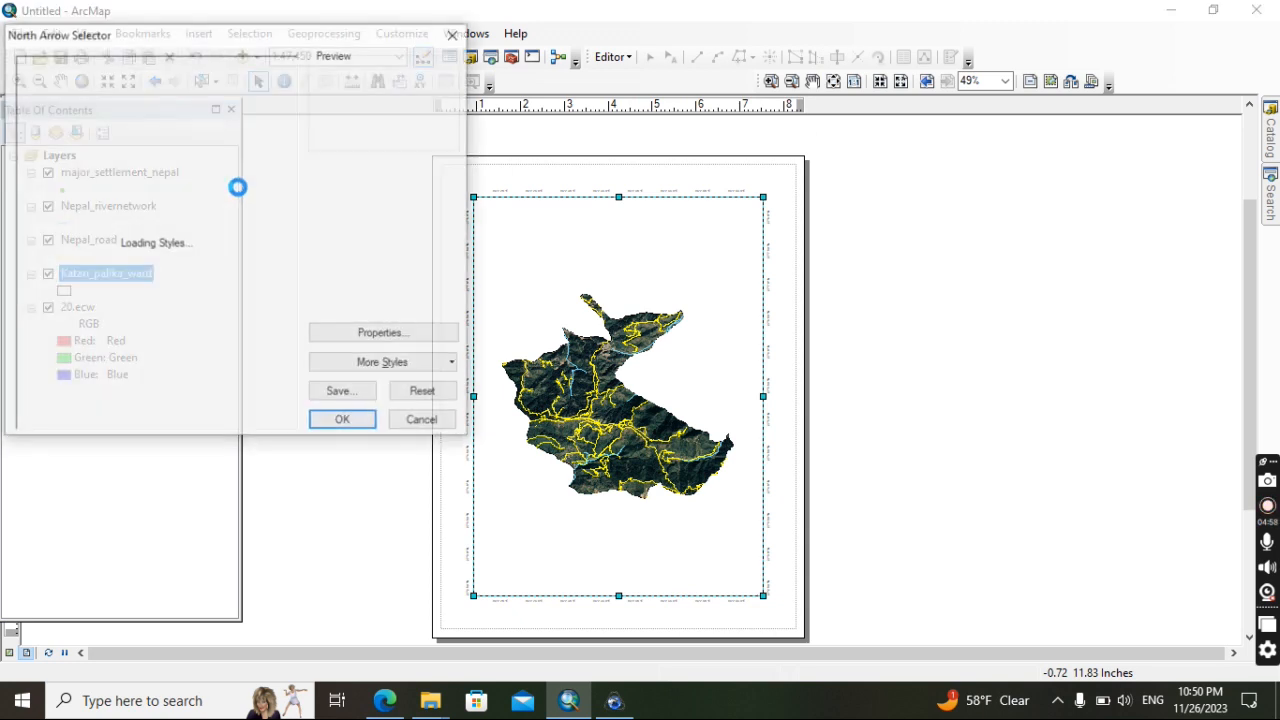
left_click(62, 210)
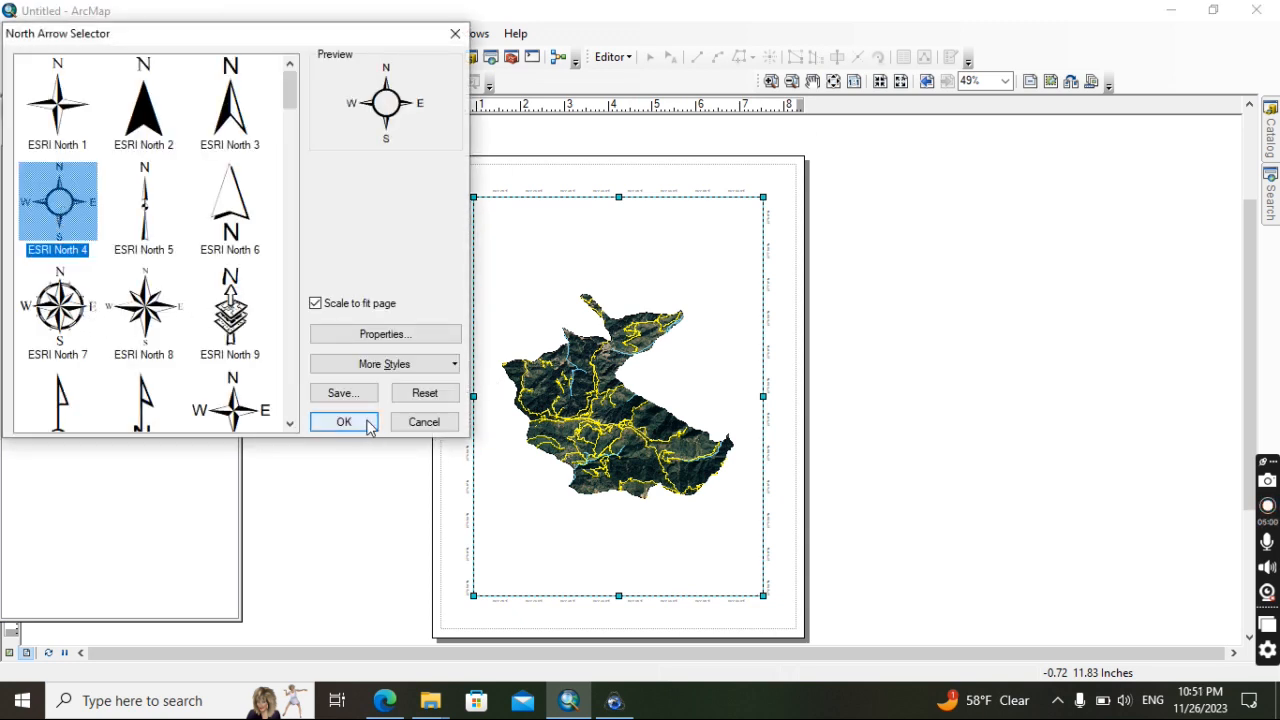
left_click(364, 425)
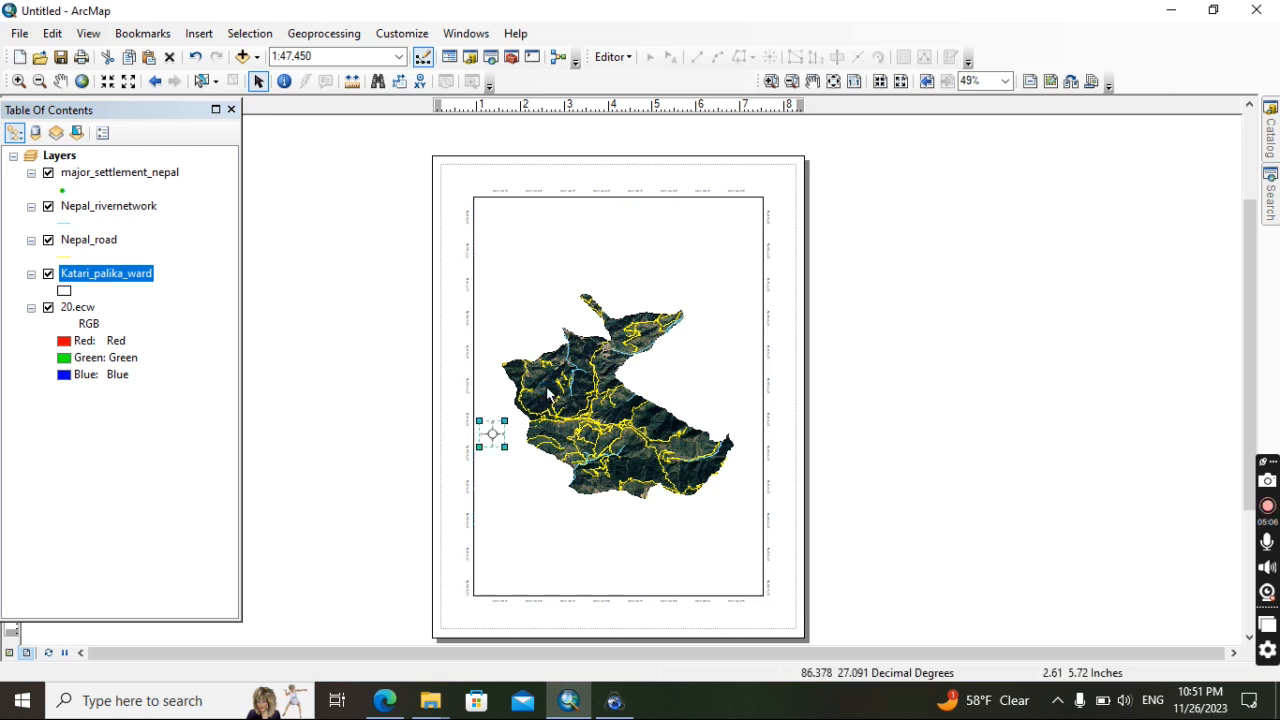
left_click_drag(492, 438, 477, 198)
Lower the map frame's top edge to free space above it and align the north arrow over the frame's left edge
left_click(585, 238)
left_click_drag(620, 196, 620, 229)
left_click(478, 199)
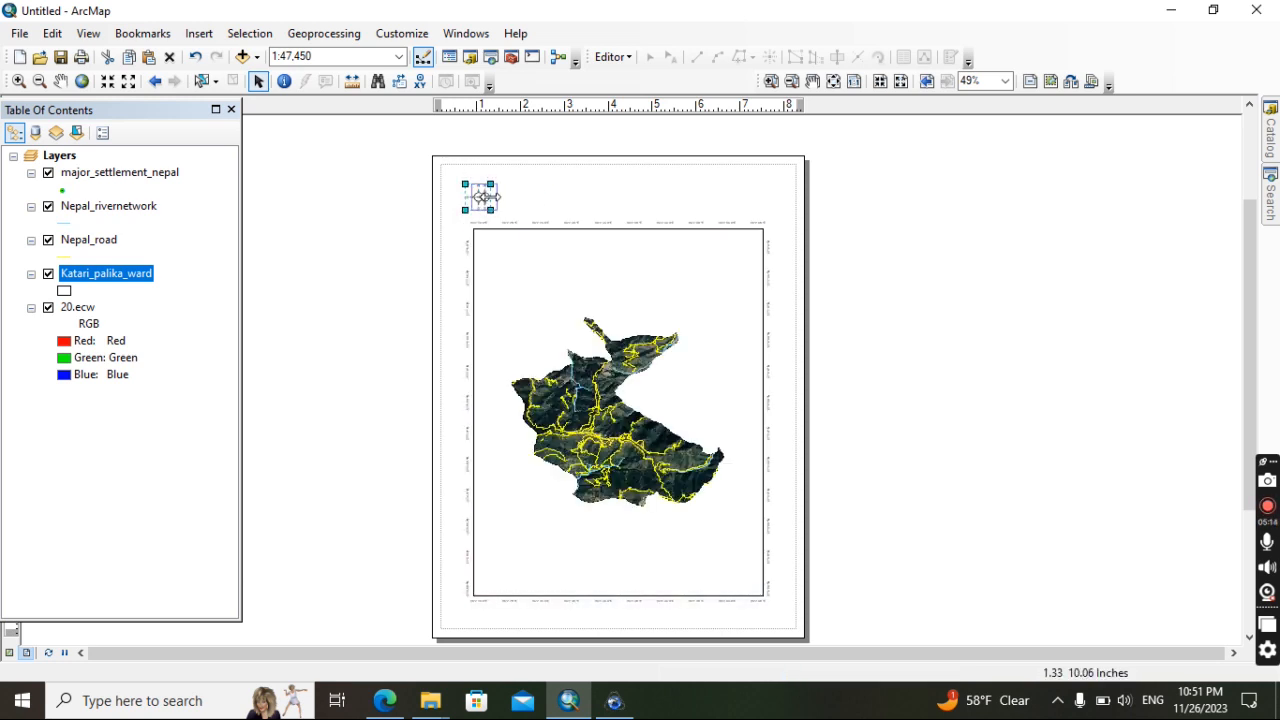
Insert Alternating Scale Bar 1 and place it in the lower-left corner of the map frame
left_click(198, 33)
left_click(247, 209)
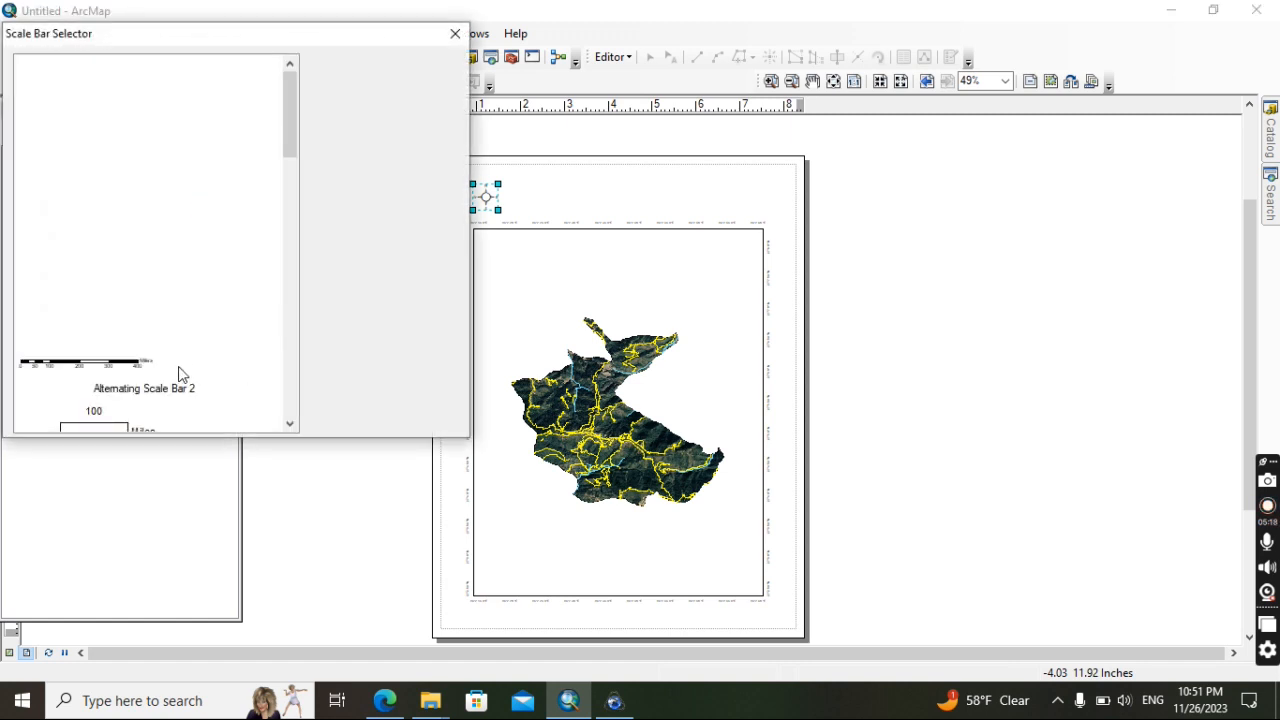
left_click(115, 322)
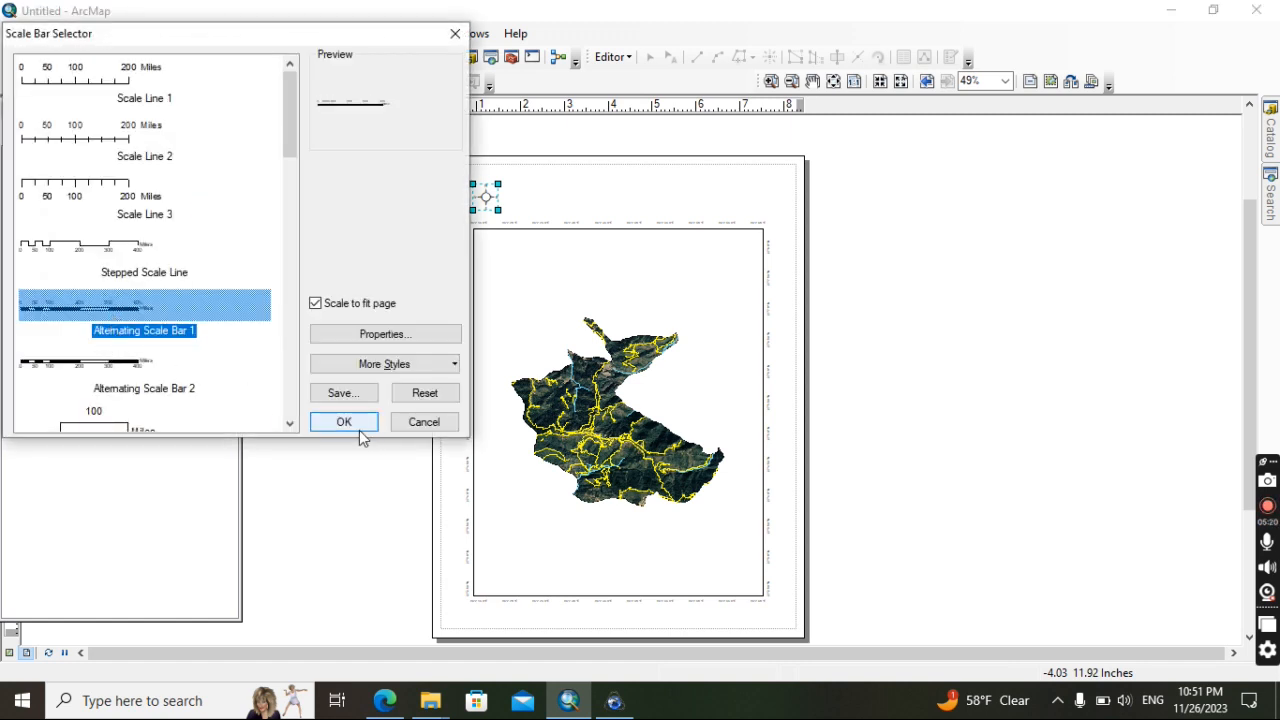
left_click(355, 424)
left_click_drag(652, 380, 570, 586)
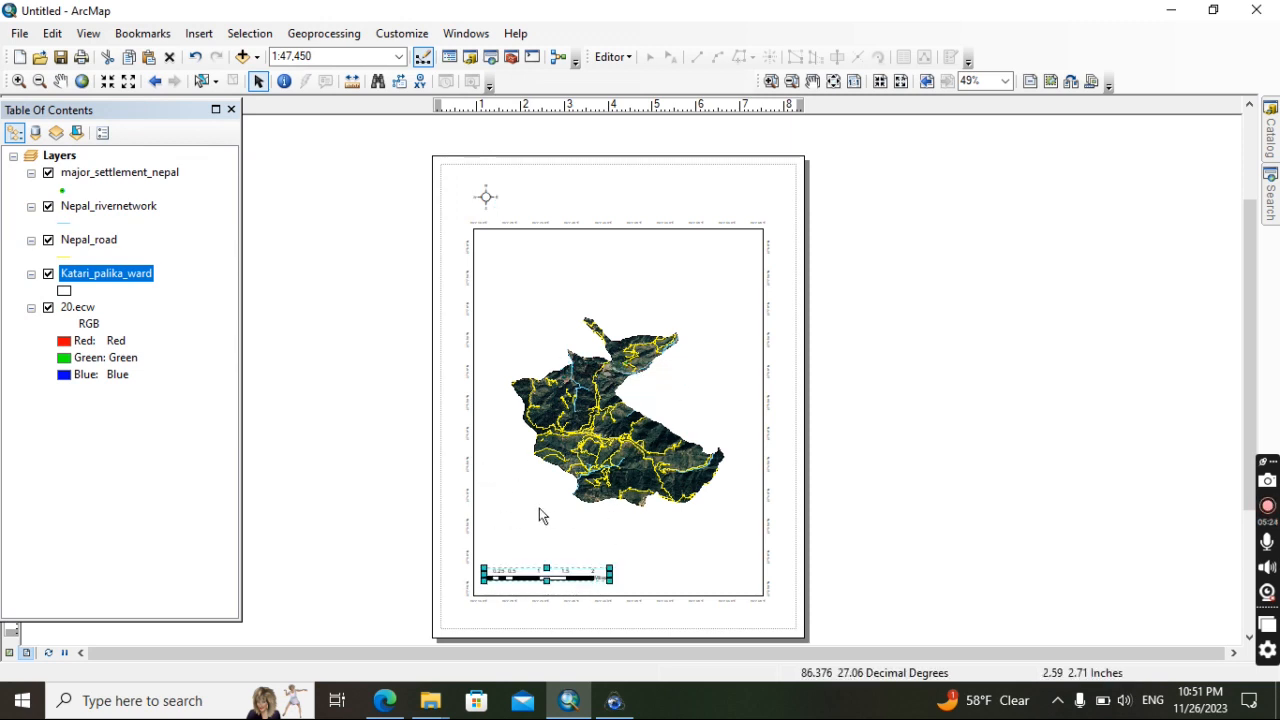
Insert the Data Driven Page Name dynamic text and place it above the map frame, beside the north arrow
left_click(197, 36)
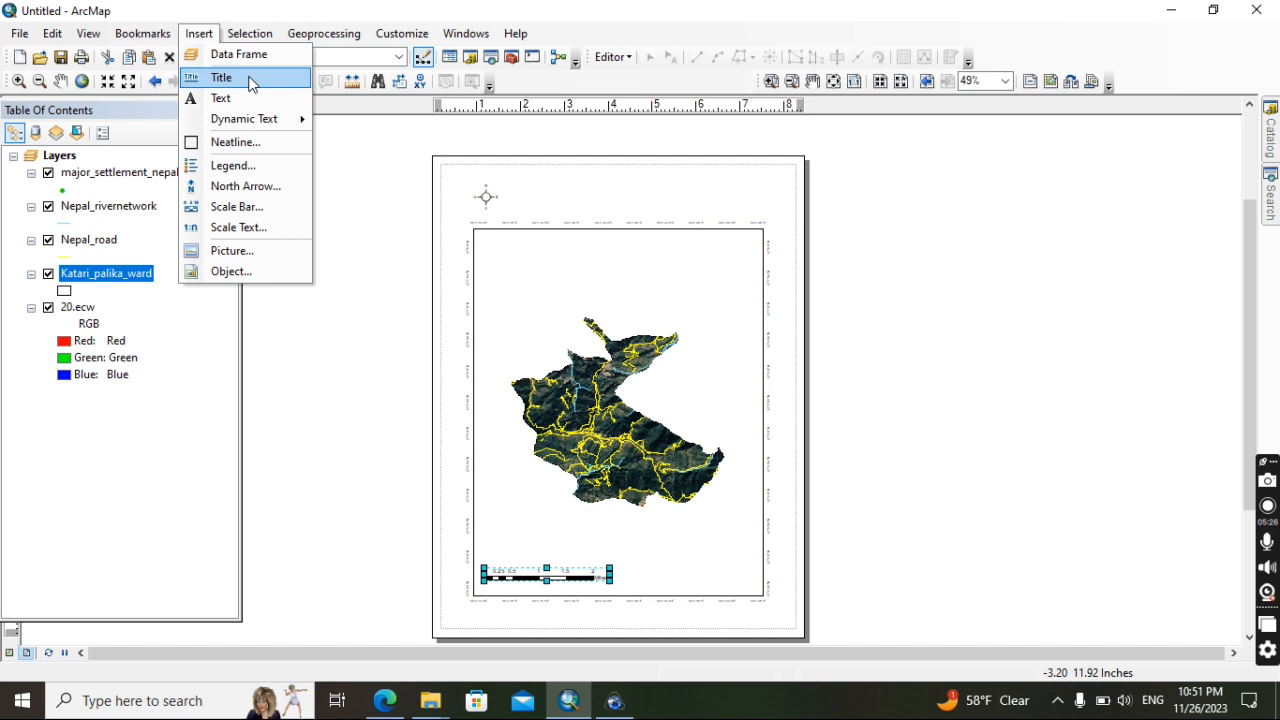
mouse_move(235, 125)
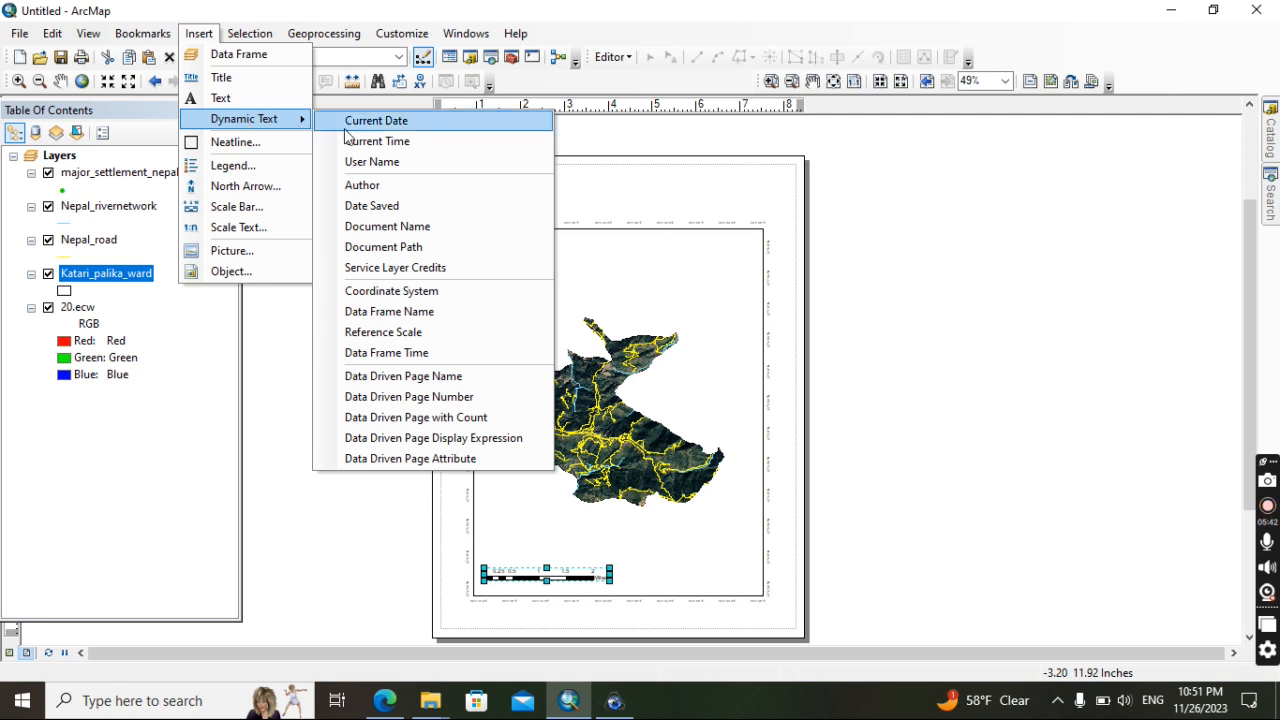
left_click(447, 376)
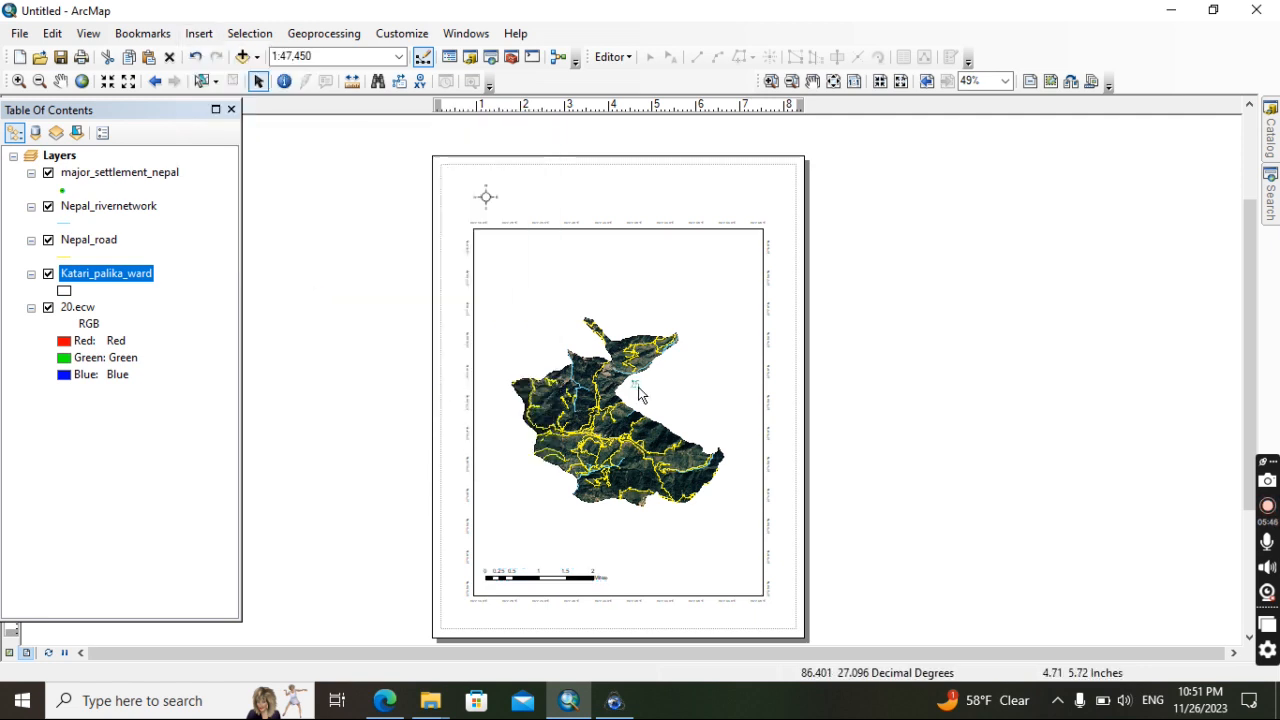
left_click_drag(636, 382, 556, 187)
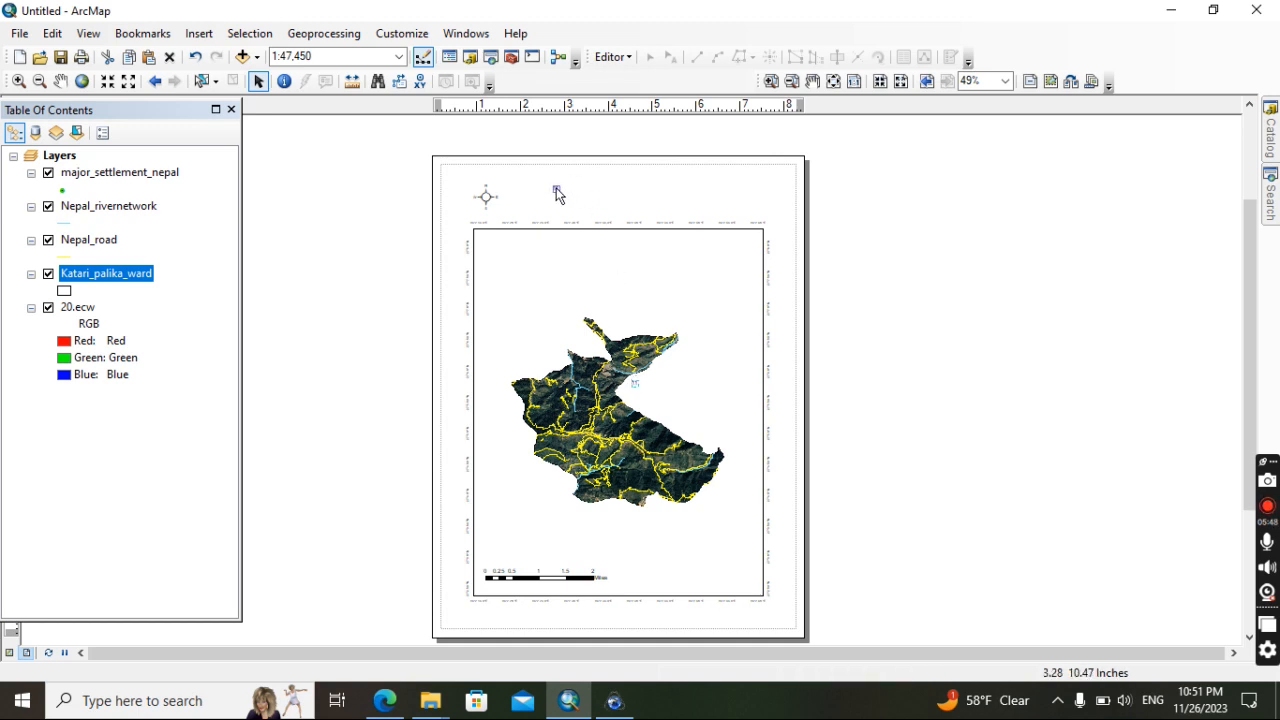
Replace the page name element's dynamic text with "Katari Municipality"
right_click(556, 189)
left_click(612, 505)
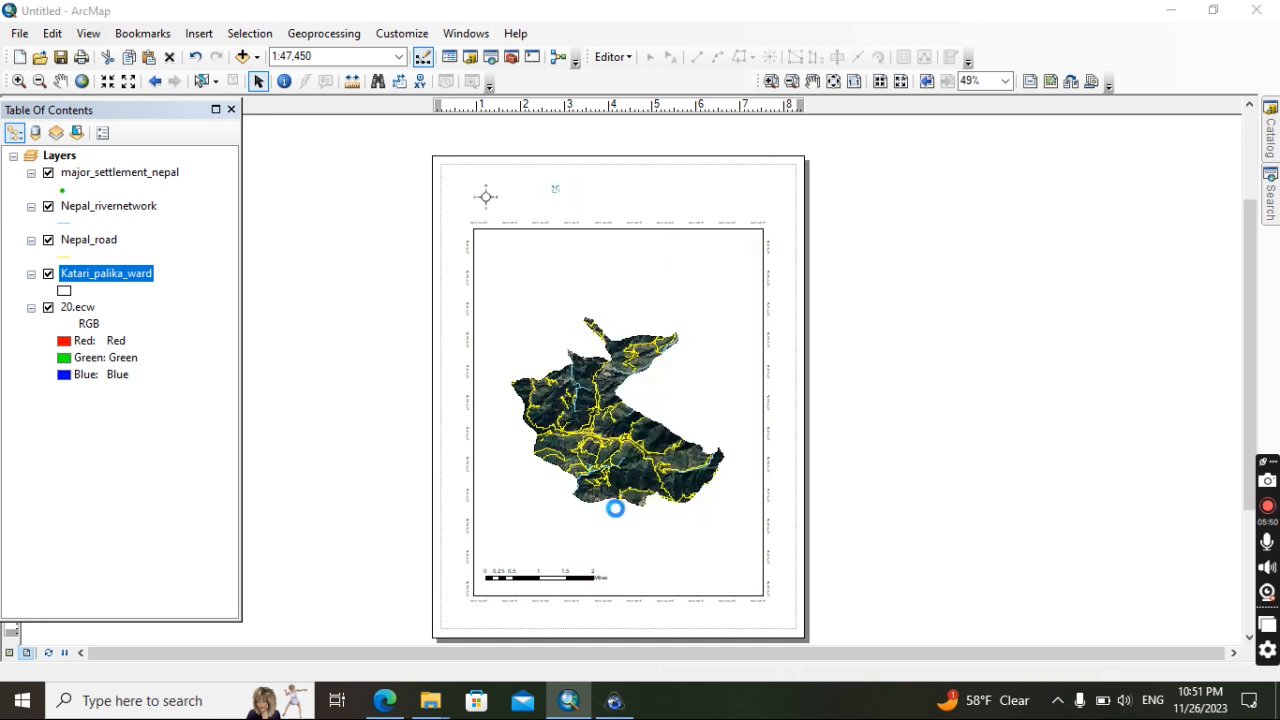
left_click(483, 197)
left_click_drag(654, 241, 455, 257)
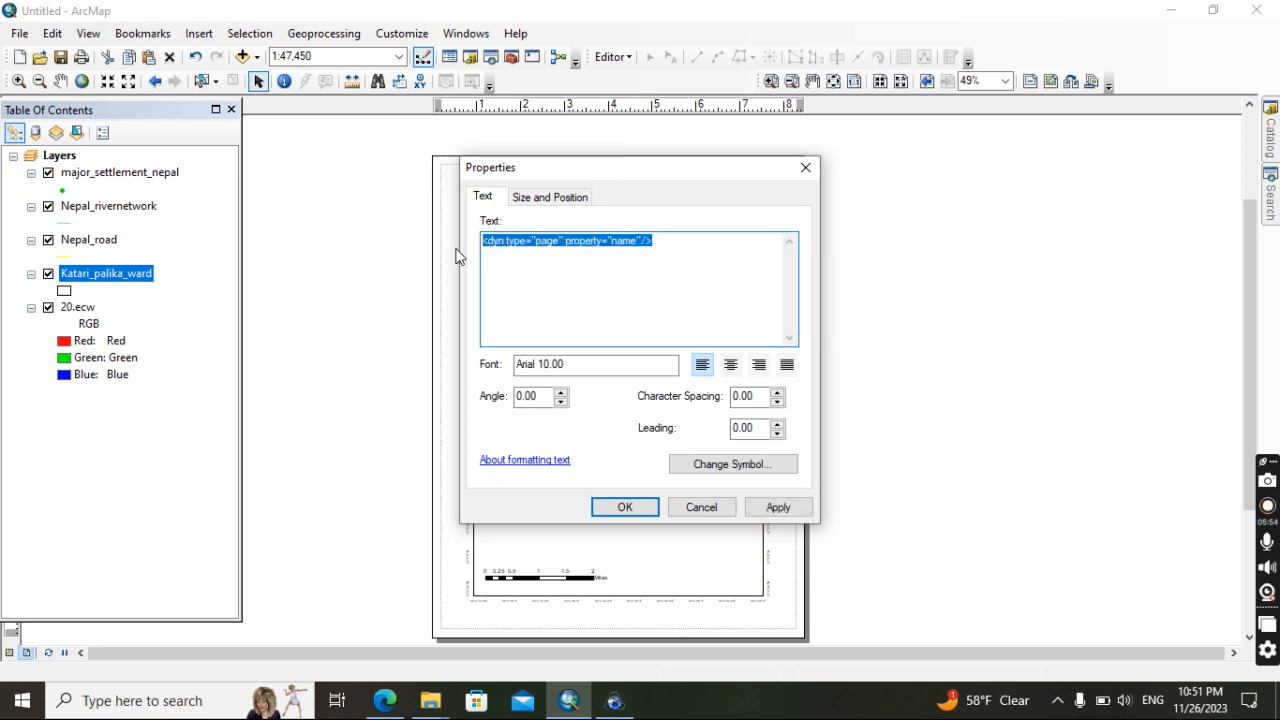
type("Katari Municipality")
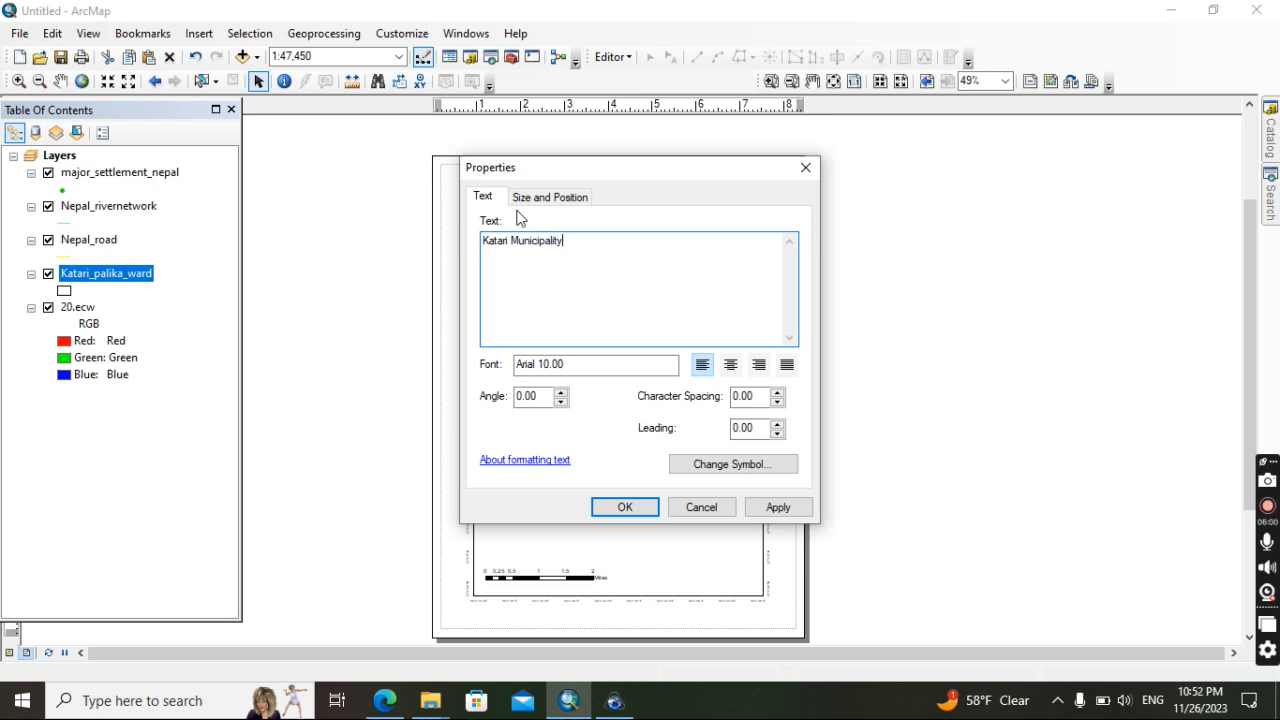
Set the width of the title text element to 2 in and apply the change
left_click(548, 198)
left_click_drag(776, 244, 745, 246)
type("2")
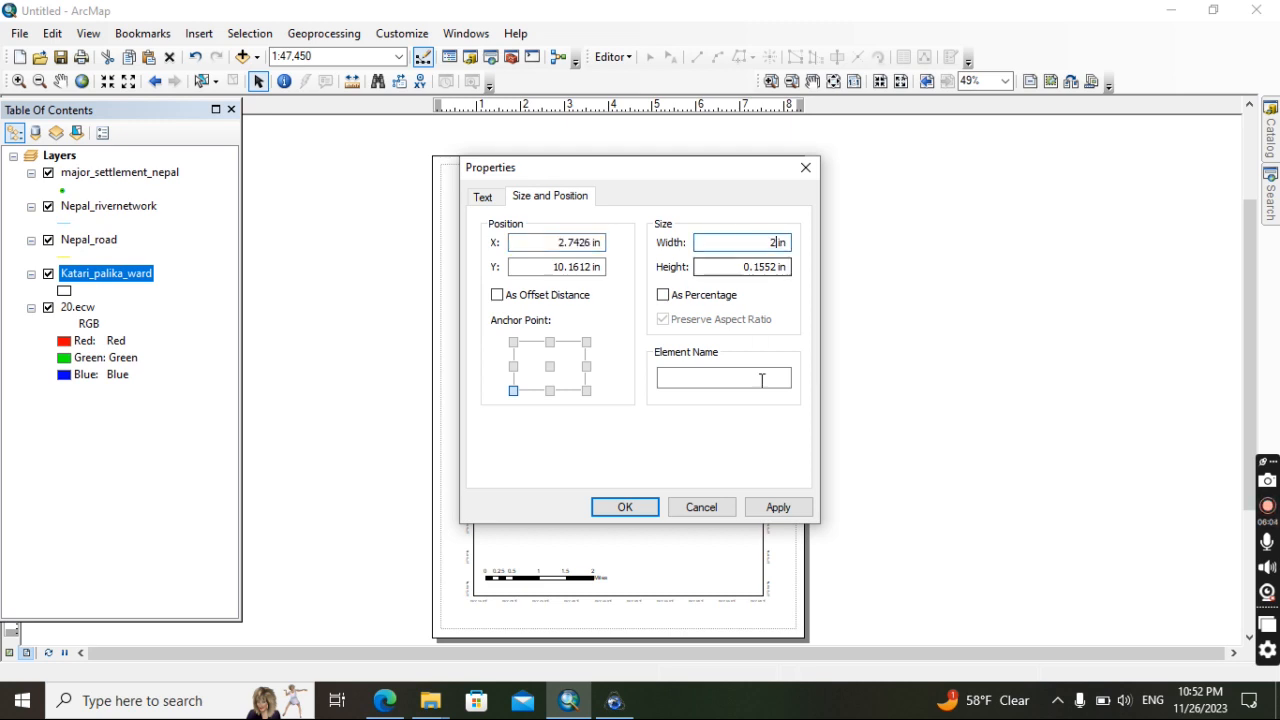
left_click(777, 508)
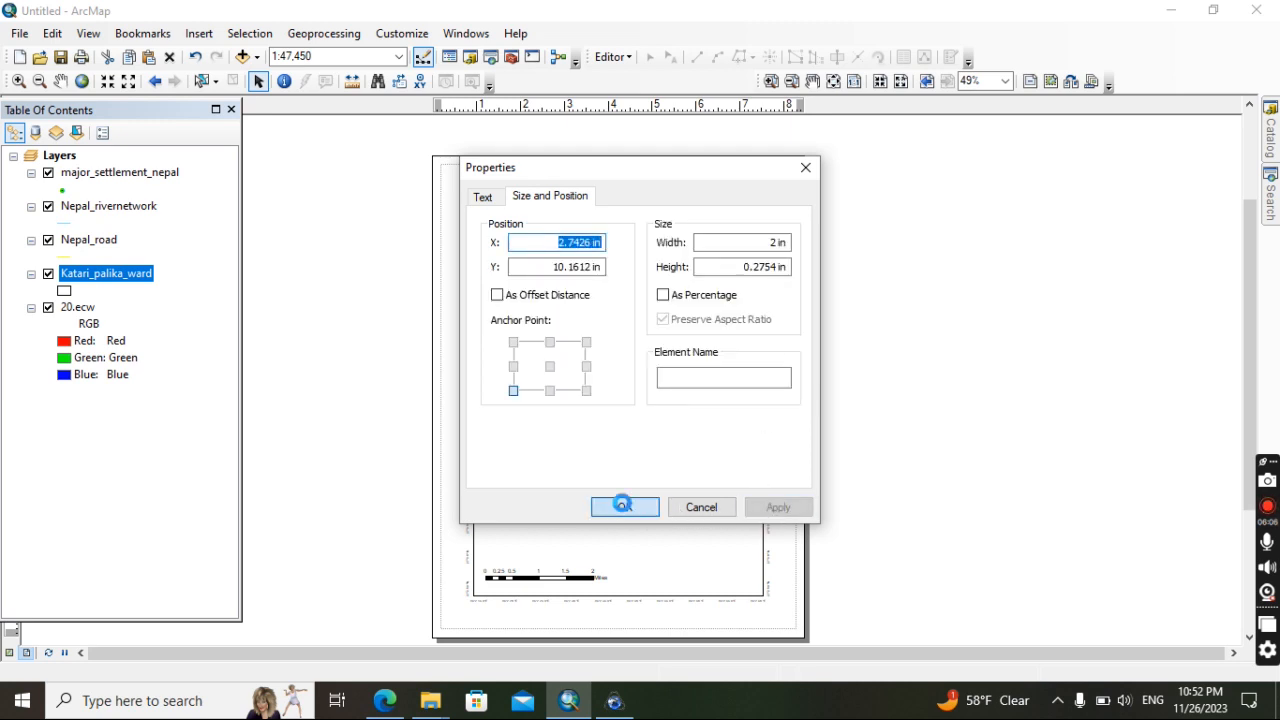
left_click(622, 508)
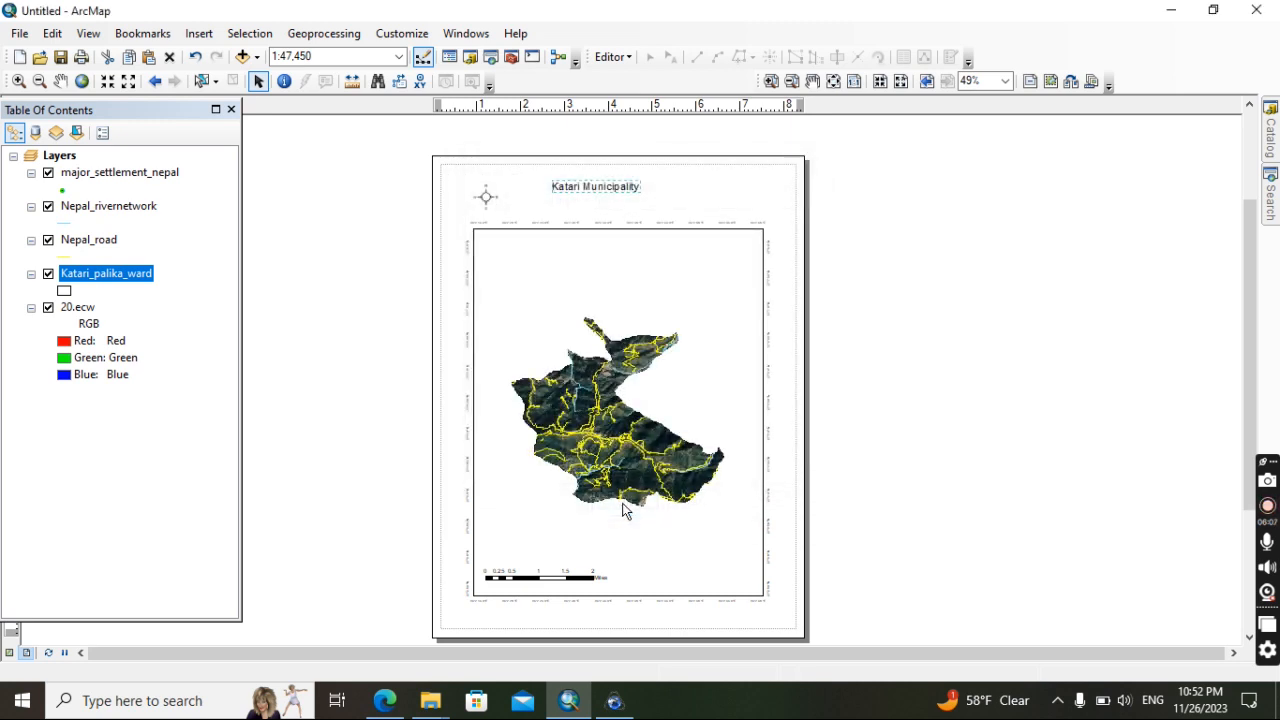
Set the width of the "Katari Municipality" title text to 2.5 in and apply the change
right_click(625, 184)
left_click(706, 503)
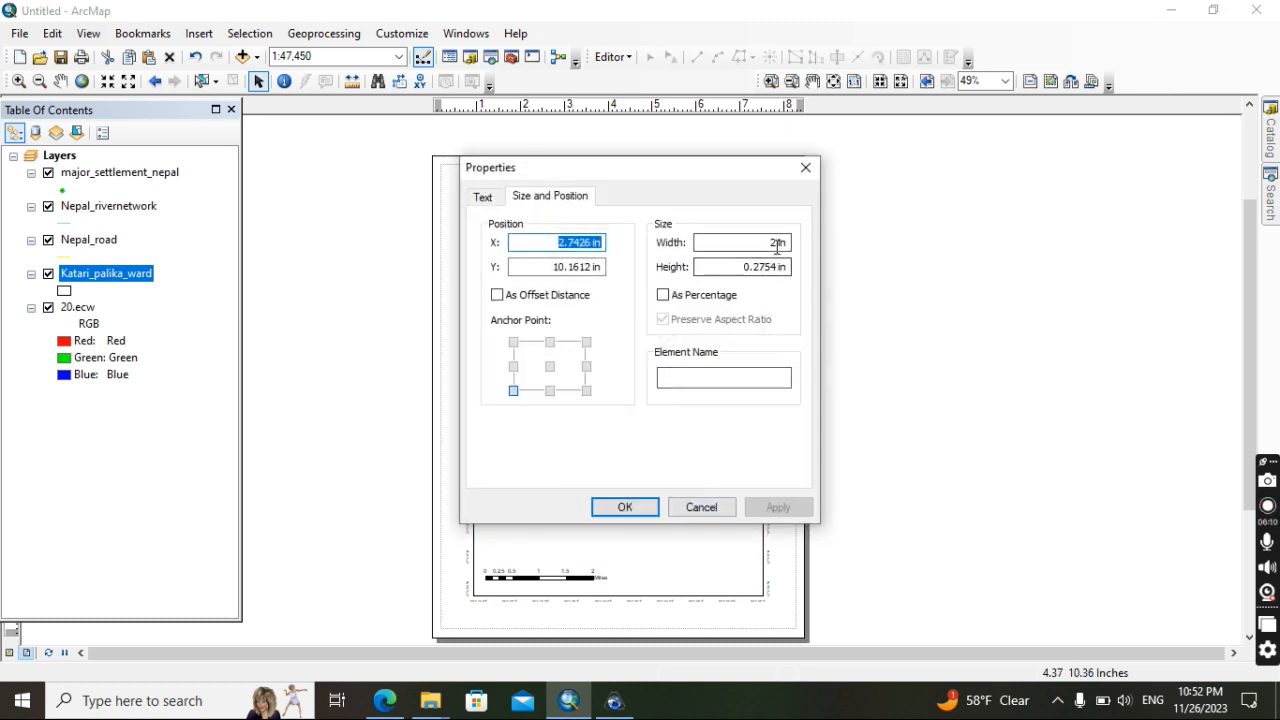
left_click(775, 244)
type("5")
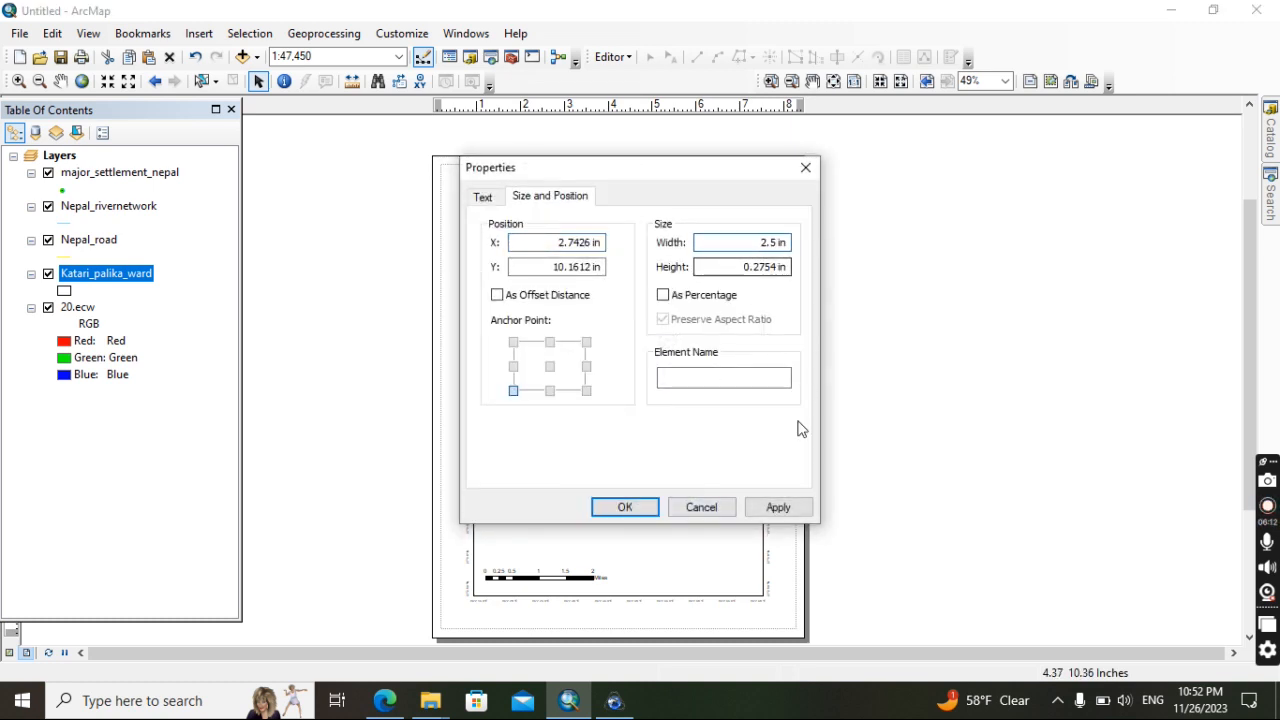
left_click(777, 509)
left_click(618, 508)
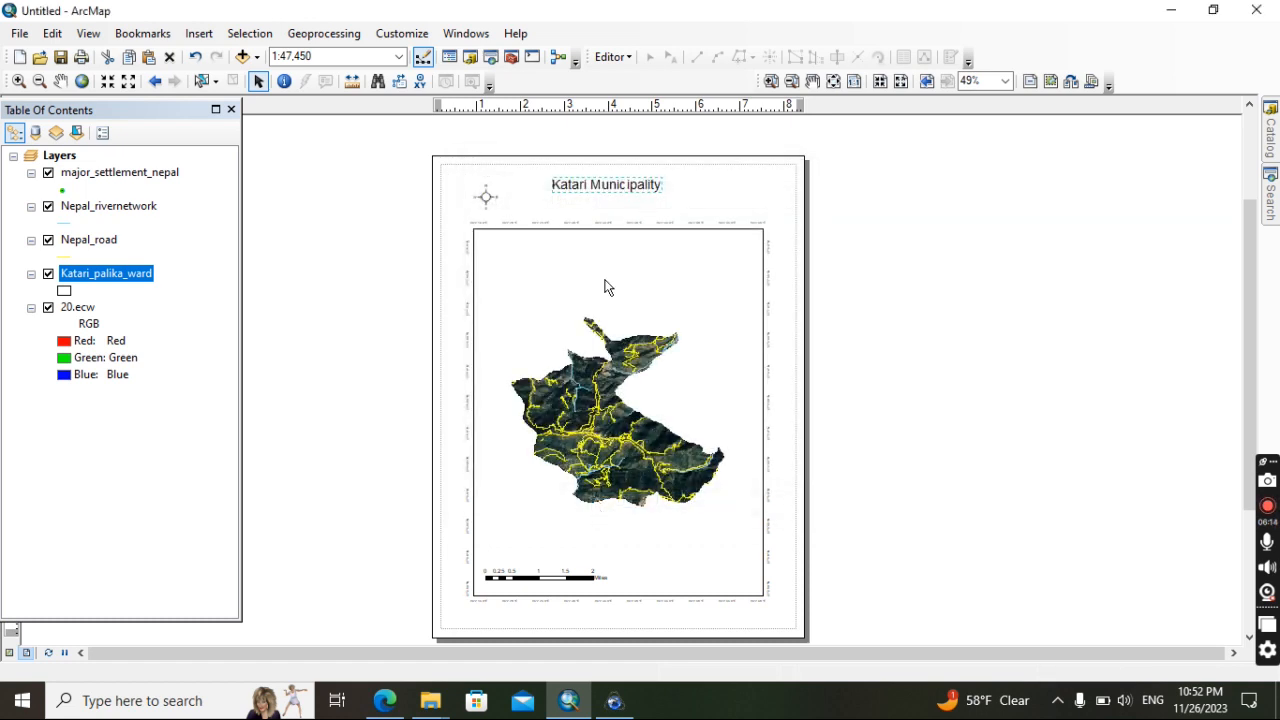
Insert a Data Driven Page Name dynamic text and replace its content with "Ward no:"
left_click(200, 36)
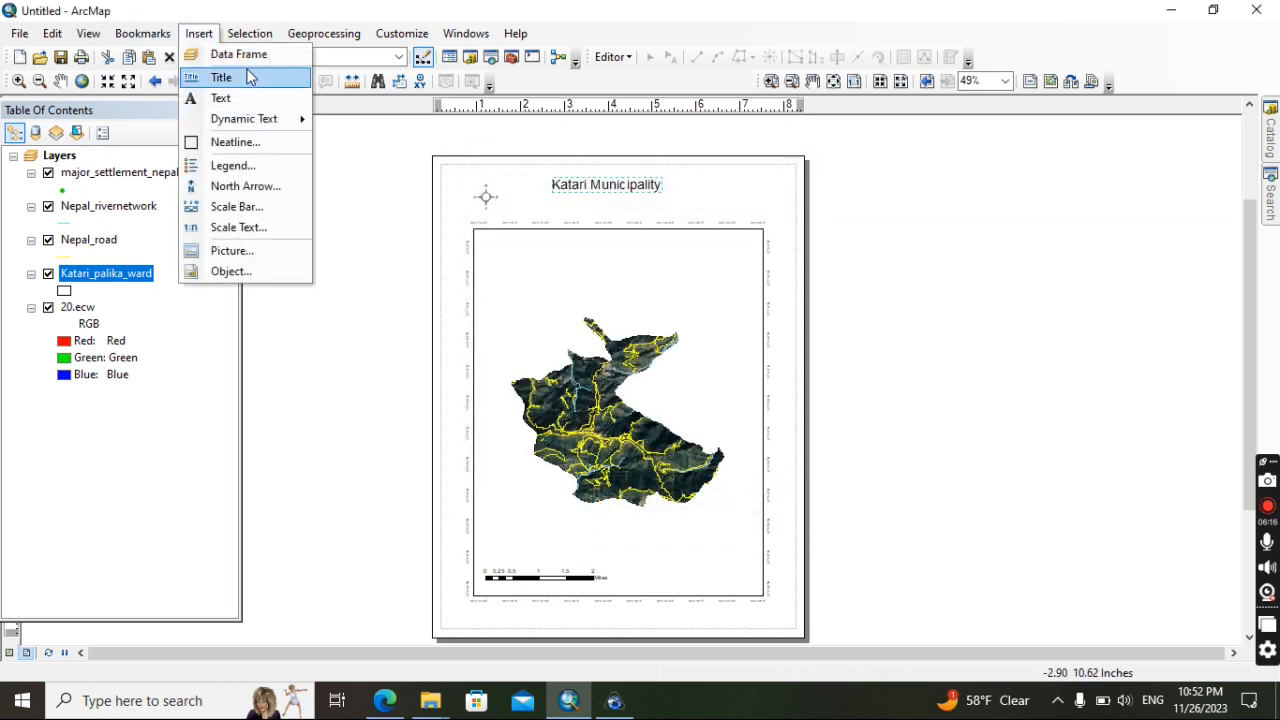
mouse_move(300, 119)
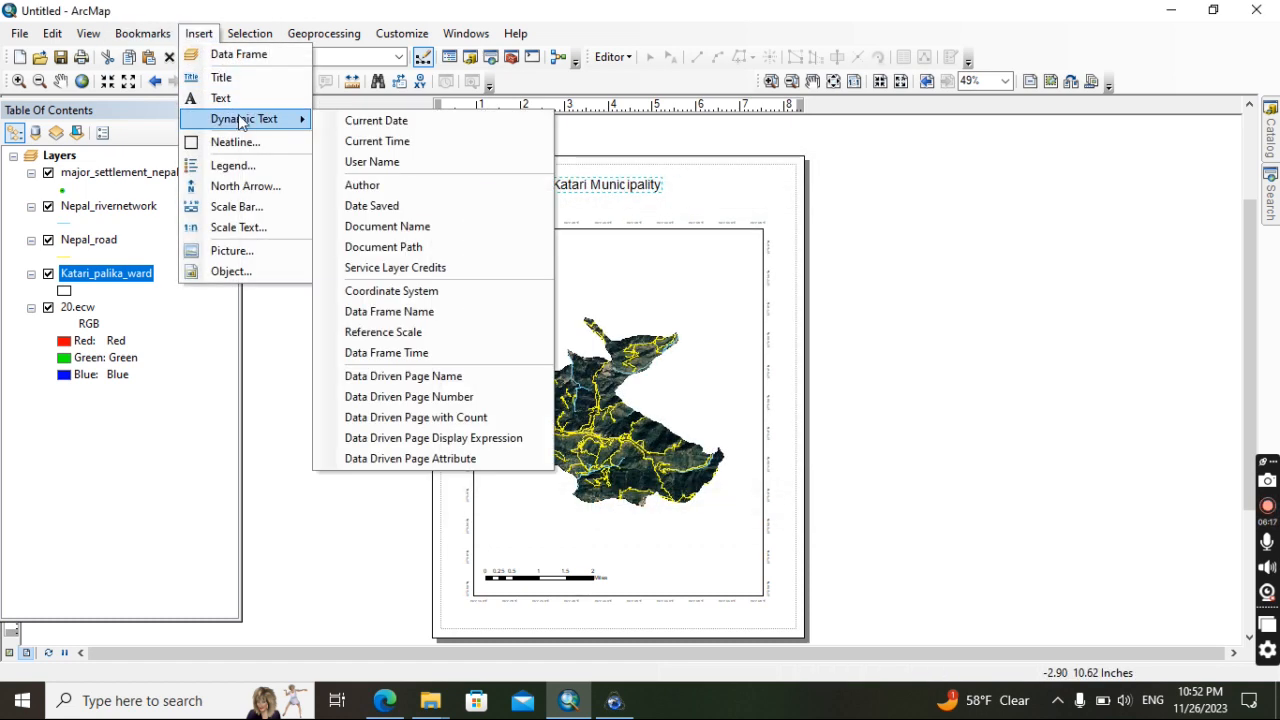
left_click(420, 377)
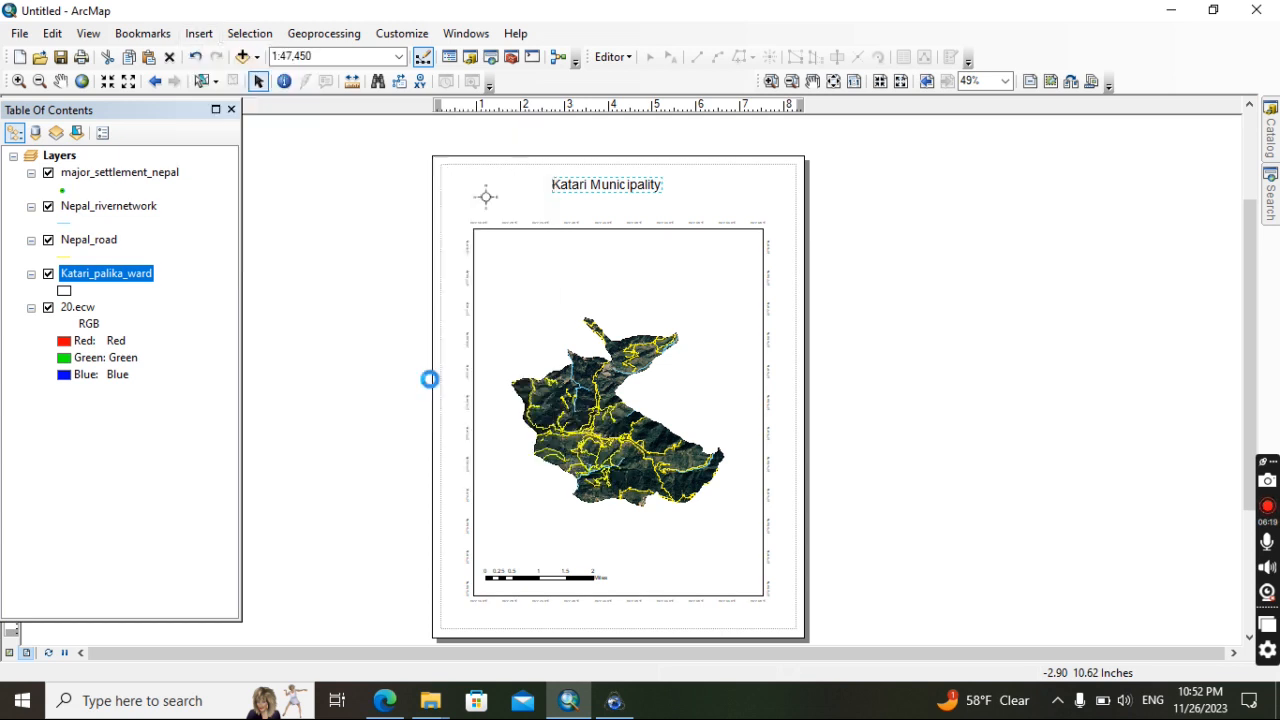
right_click(634, 384)
left_click(650, 369)
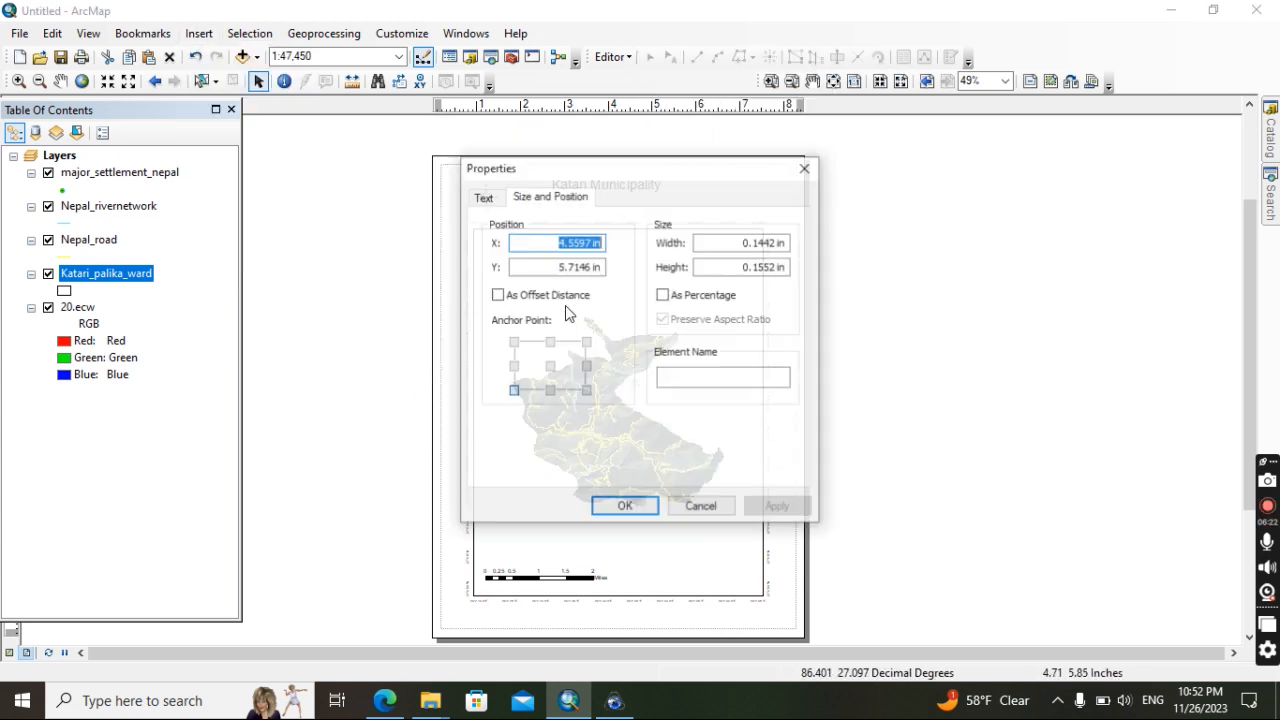
left_click(492, 197)
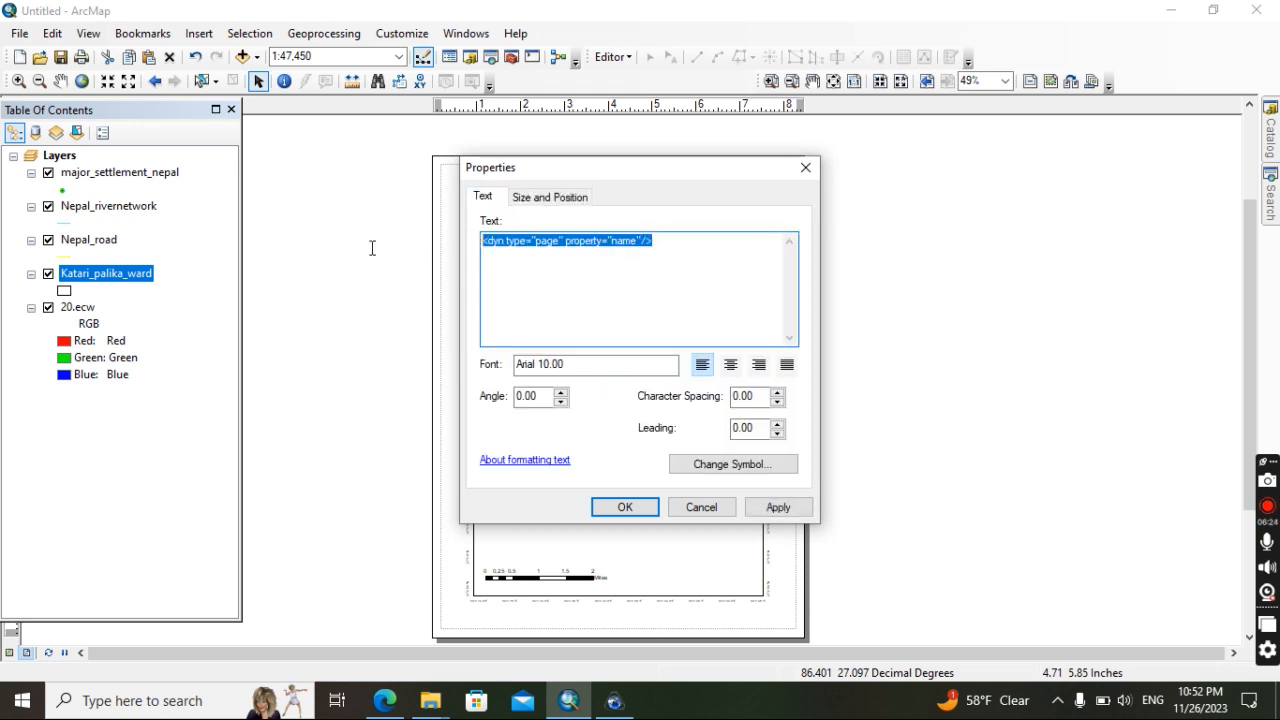
type("Ward no:")
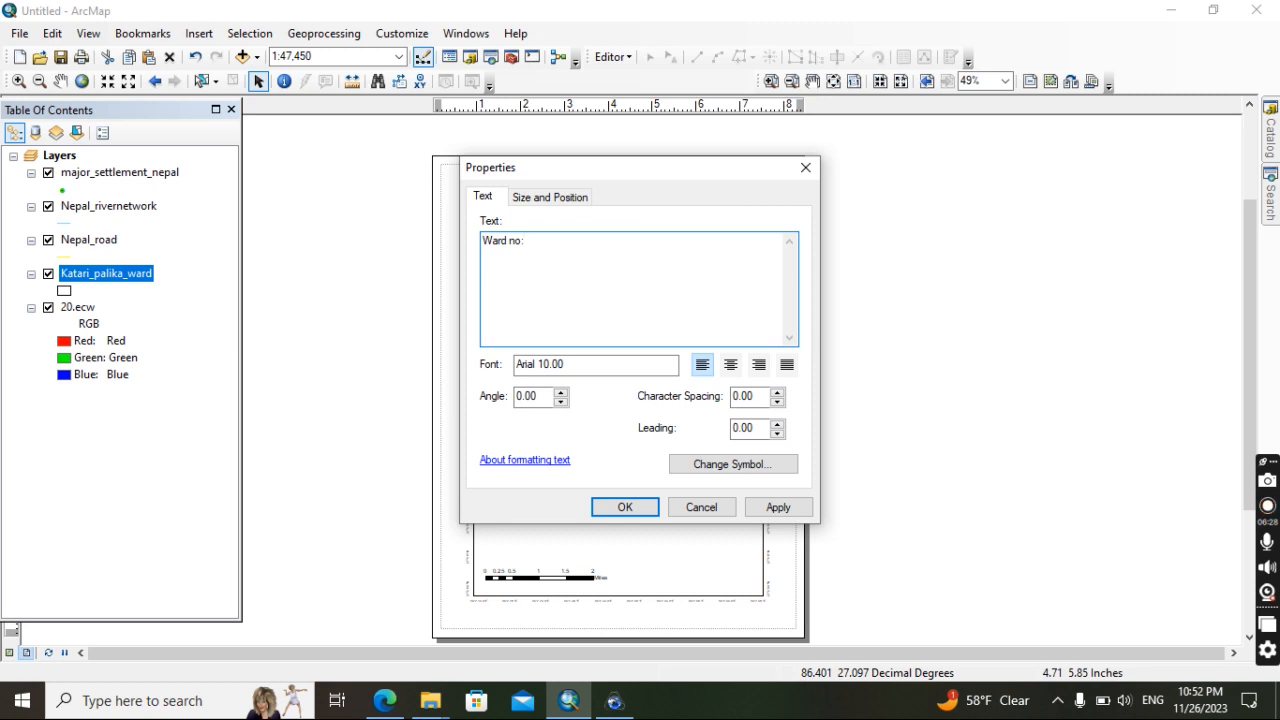
Set the "Ward no:" text's width to 2 in and place it under the "Katari Municipality" title
left_click(560, 197)
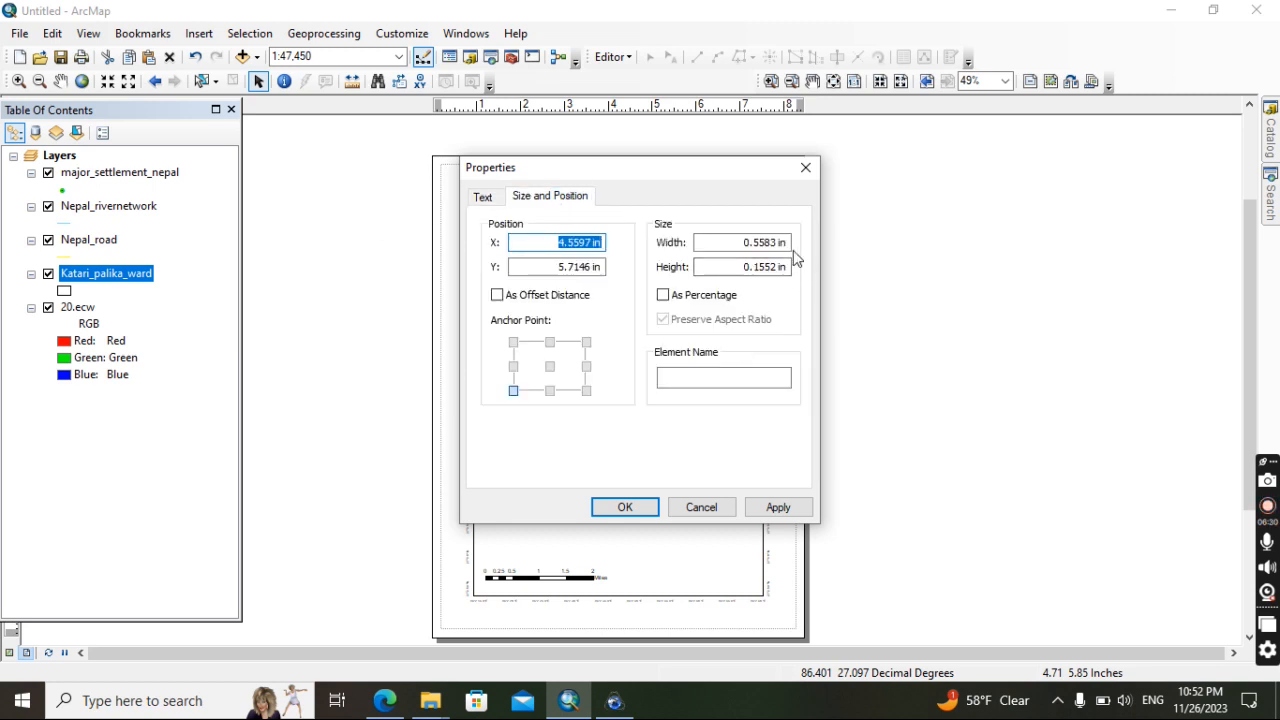
left_click_drag(776, 248, 736, 250)
type("2")
left_click(782, 513)
left_click(643, 511)
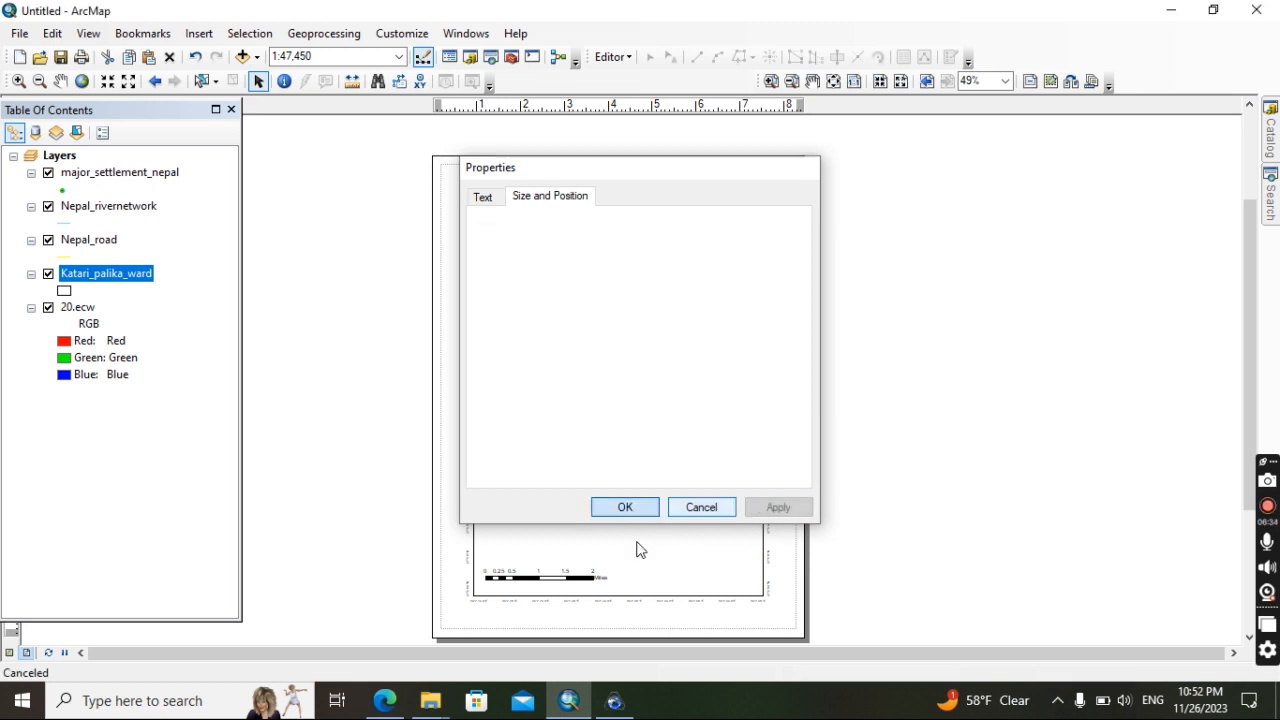
left_click_drag(690, 374, 598, 216)
Set the "Ward no:" text's width to 1.8 in and shift it slightly up, closer to the title
right_click(597, 214)
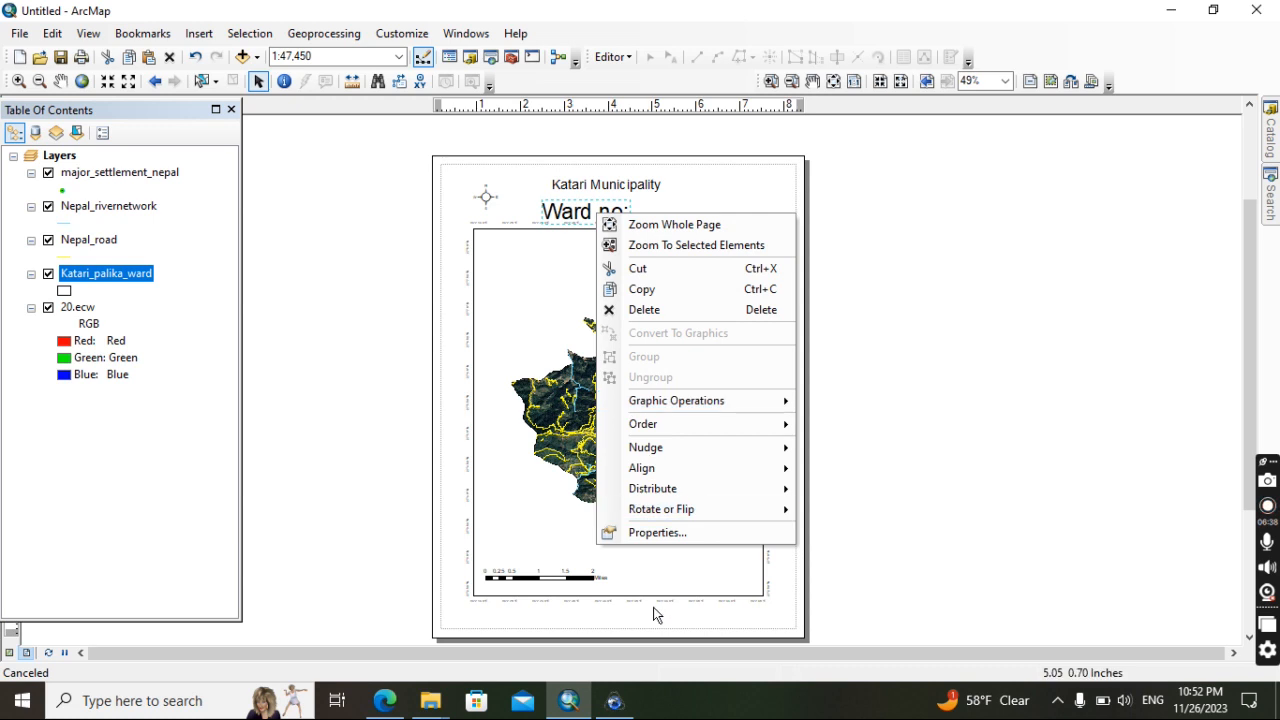
left_click(660, 532)
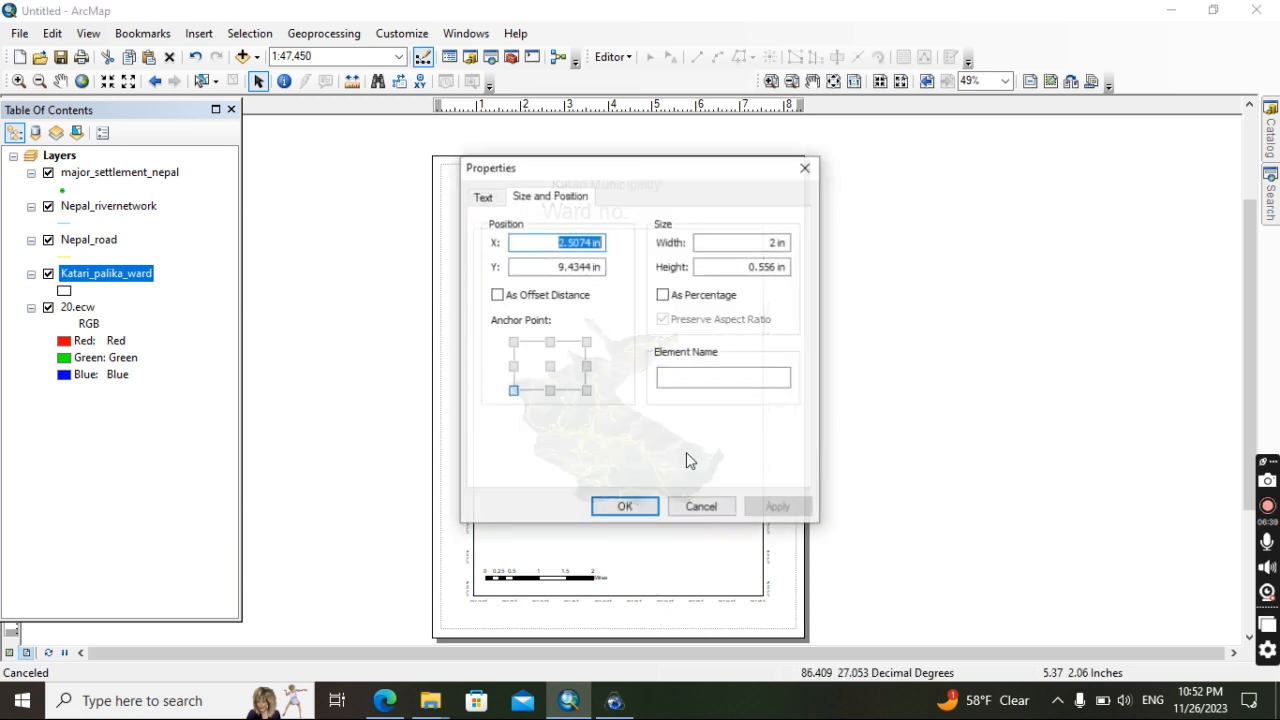
left_click(779, 243)
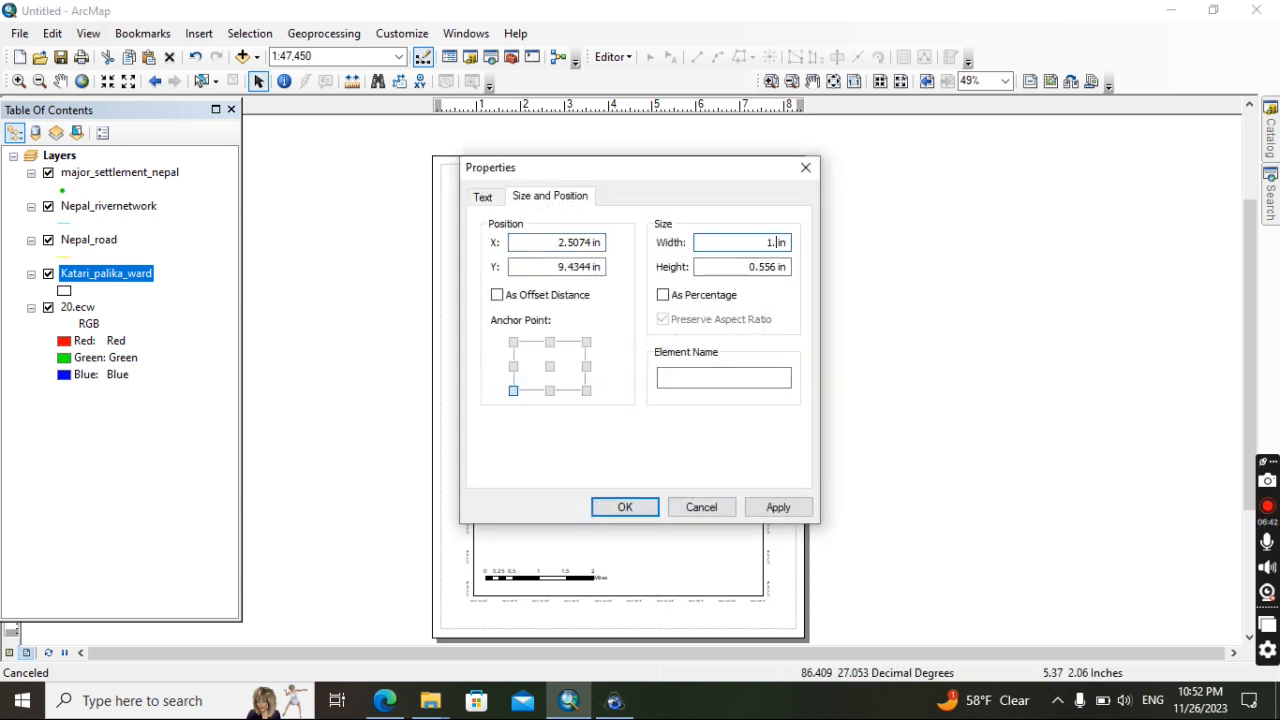
left_click(775, 507)
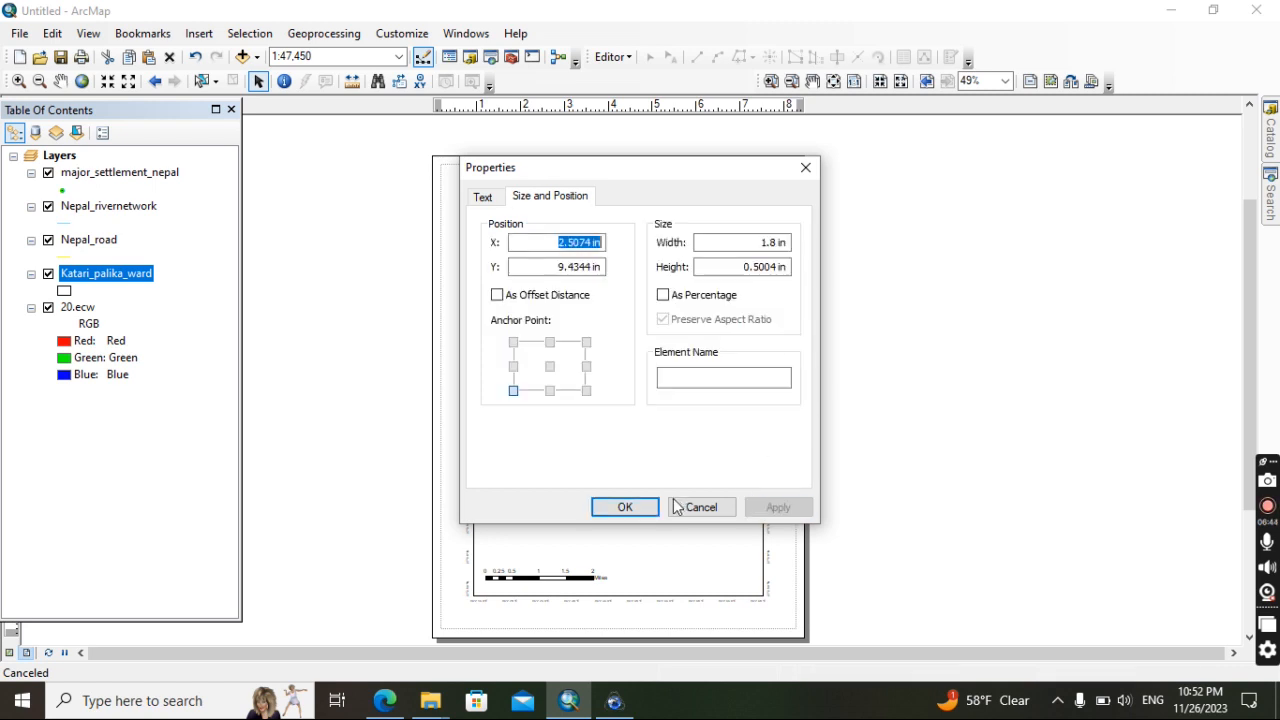
left_click(624, 507)
left_click_drag(577, 216, 577, 210)
left_click_drag(578, 212, 577, 211)
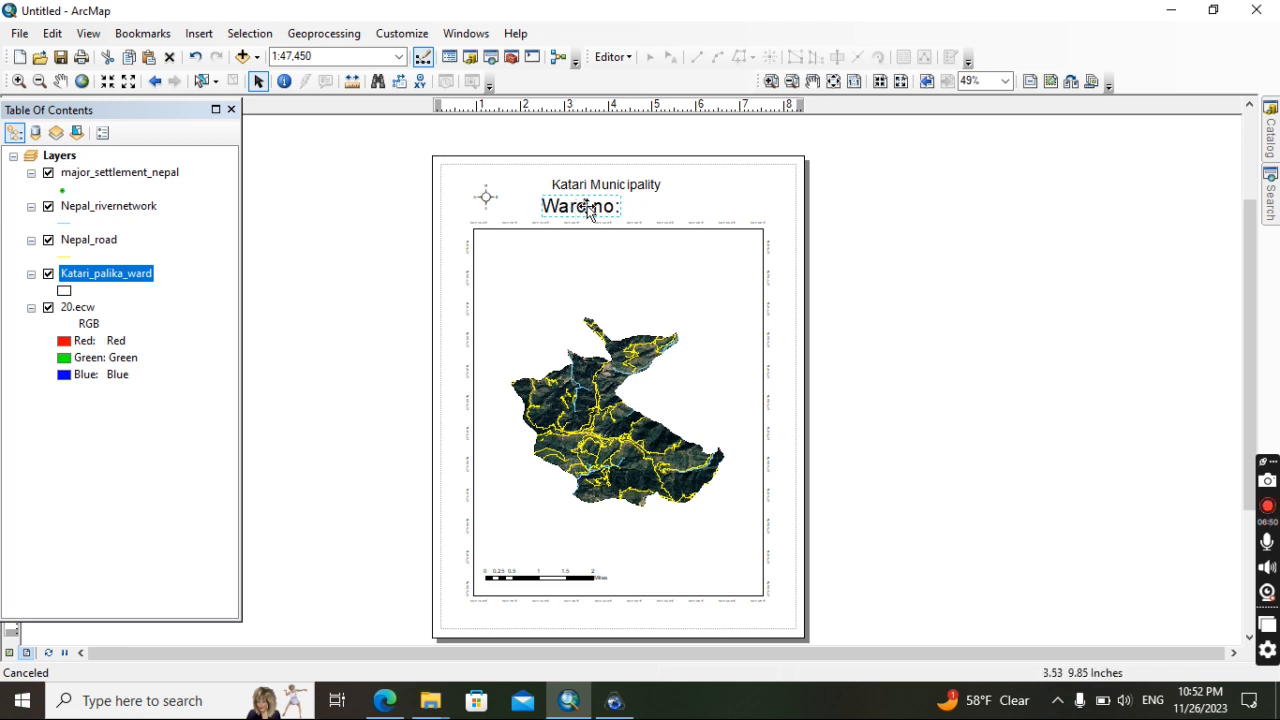
Set the width of the "Ward no:" text to 1.5 in and apply the change
right_click(590, 210)
left_click(660, 526)
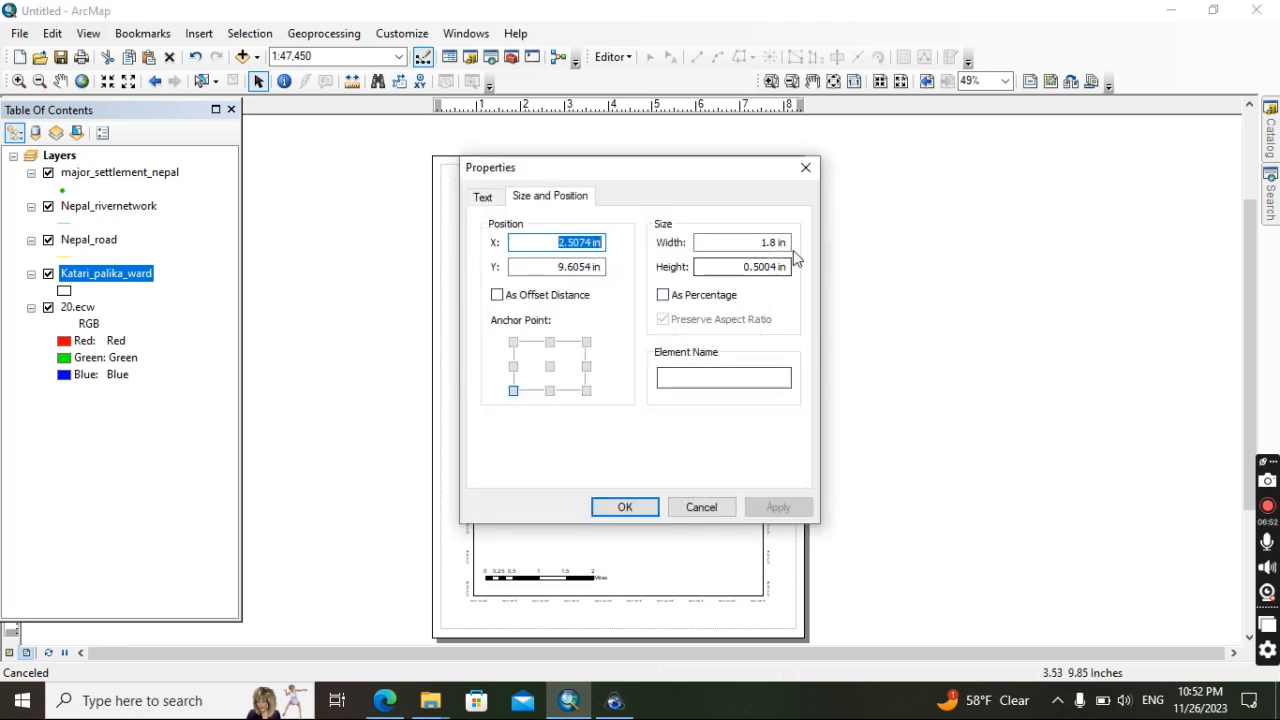
left_click(772, 243)
key("BackSpace")
type("5")
left_click(775, 507)
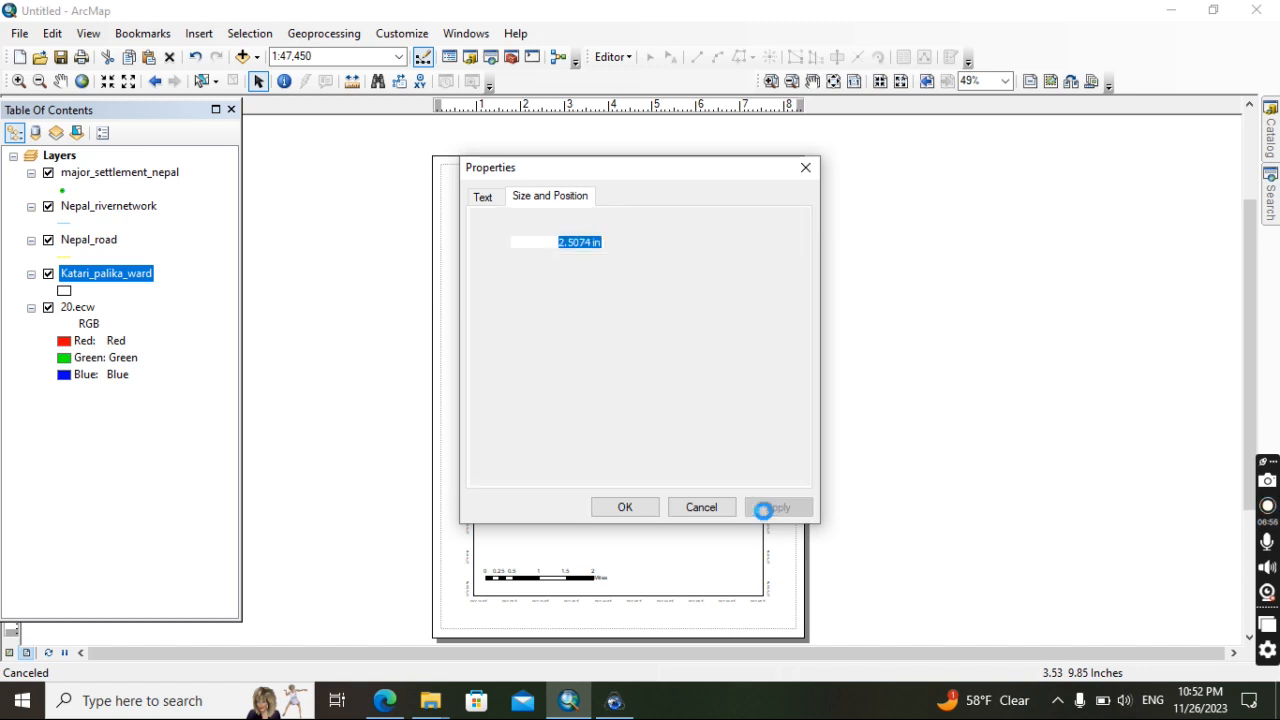
left_click(625, 507)
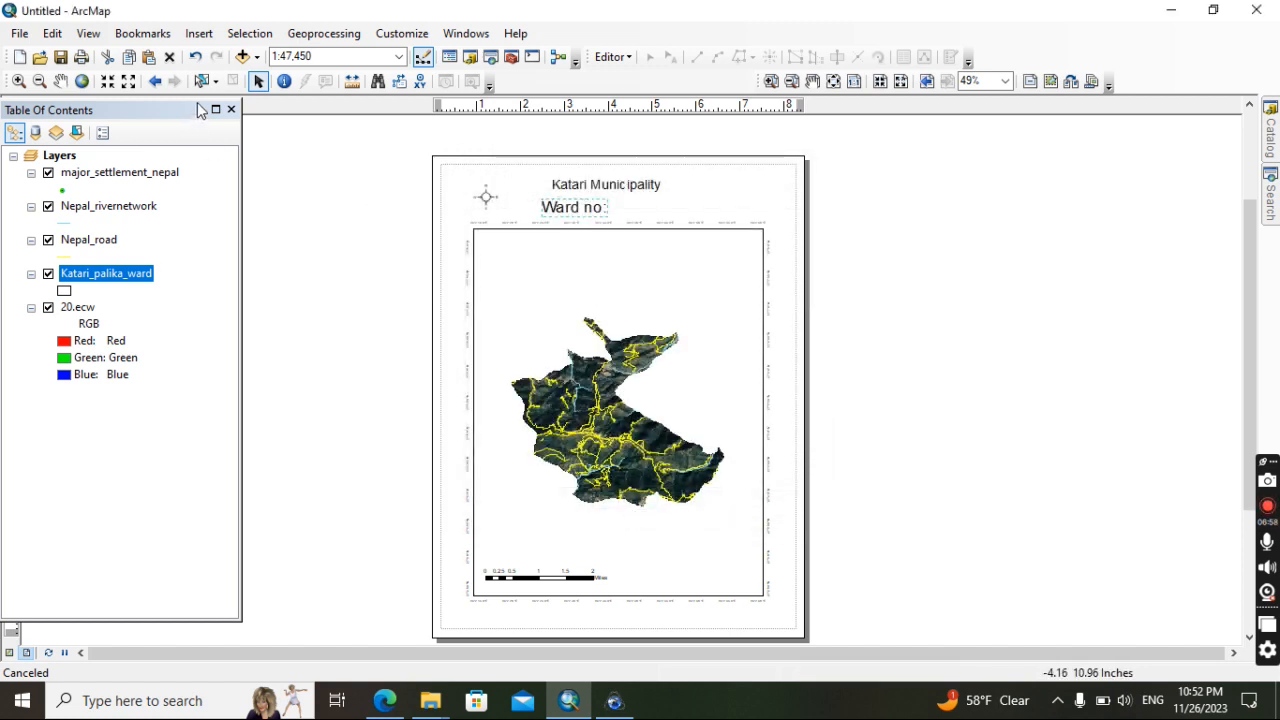
Insert the Data Driven Page Number dynamic text and place it directly after the "Ward no:" label
left_click(199, 33)
mouse_move(264, 128)
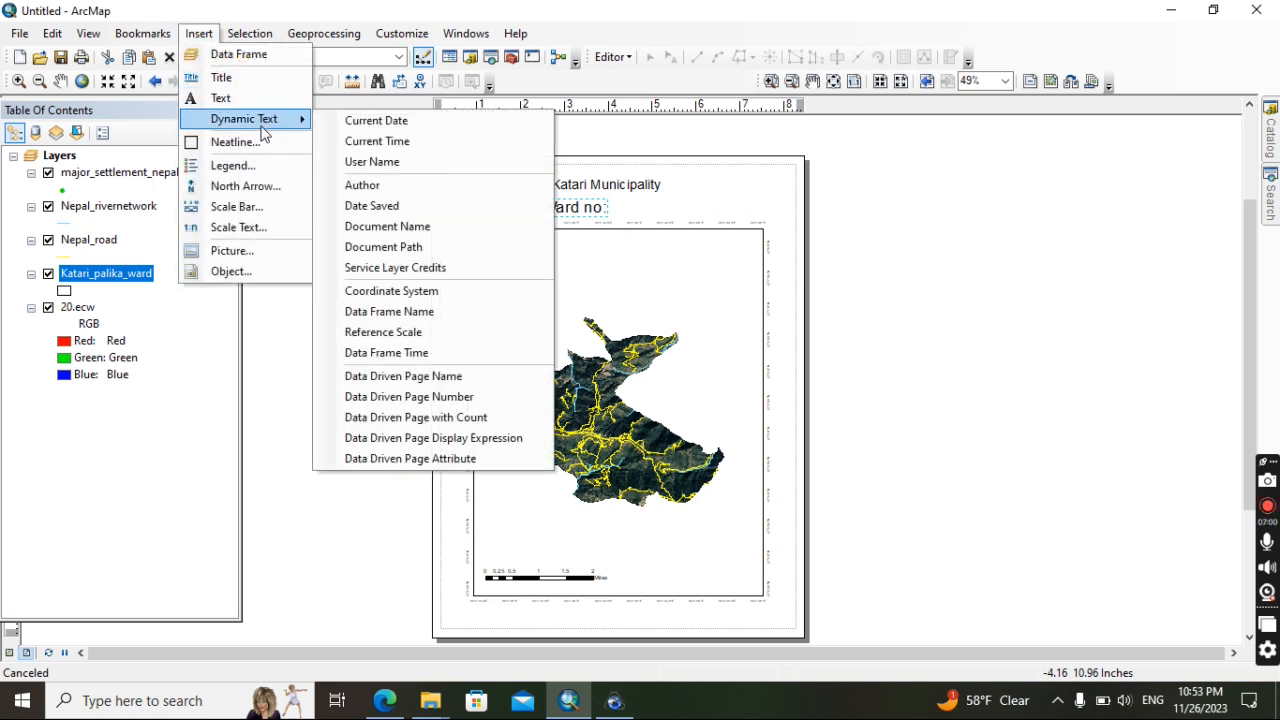
left_click(488, 403)
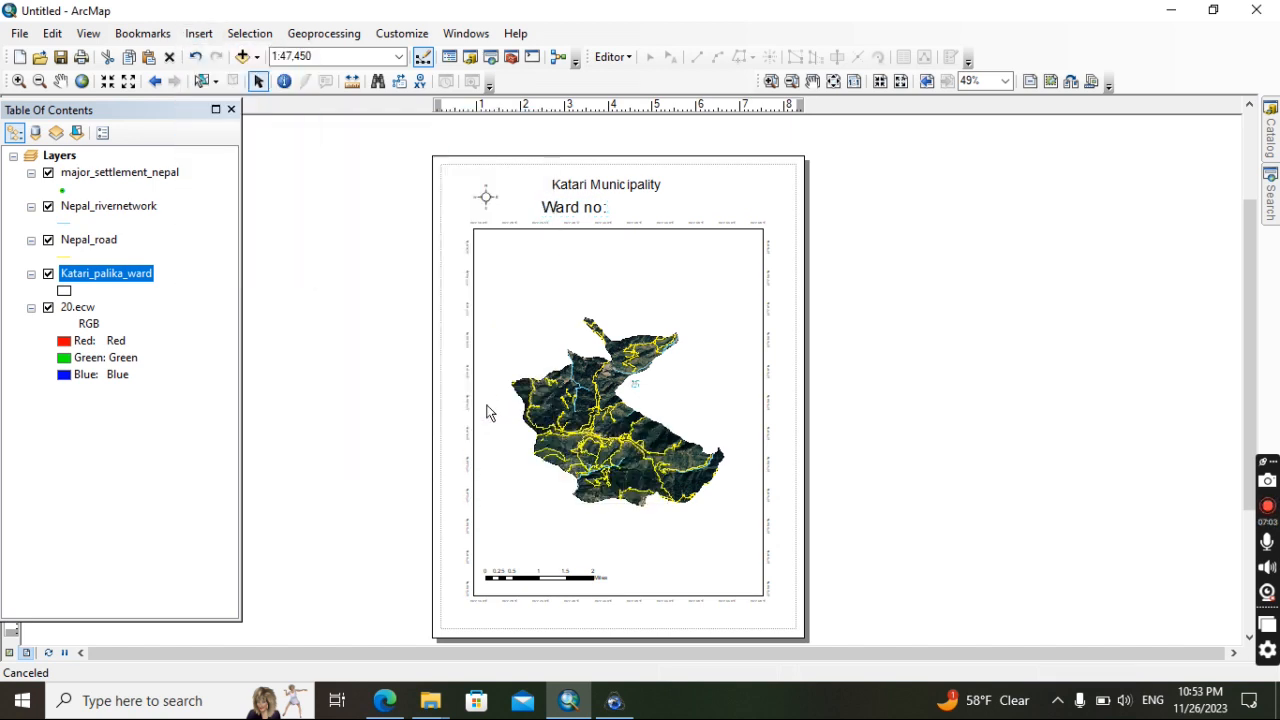
right_click(632, 386)
key("Escape")
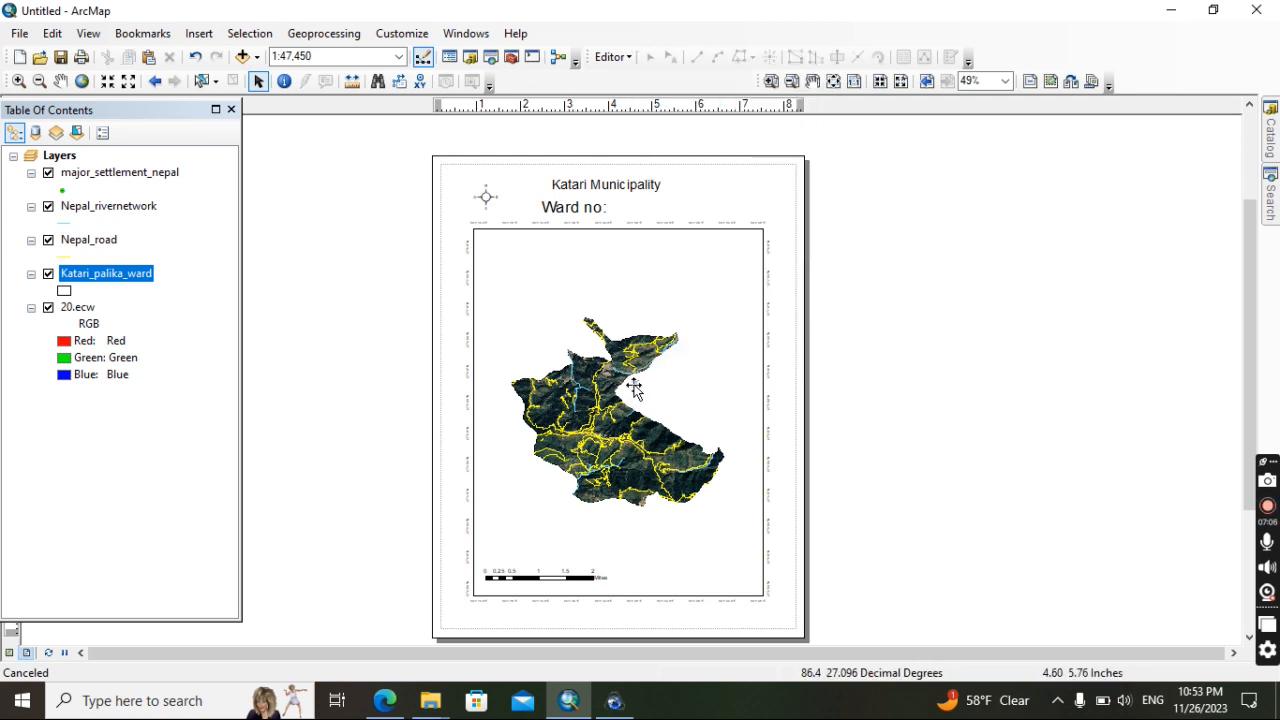
Set the page number text's width to 1 in and shift the element downward
right_click(616, 210)
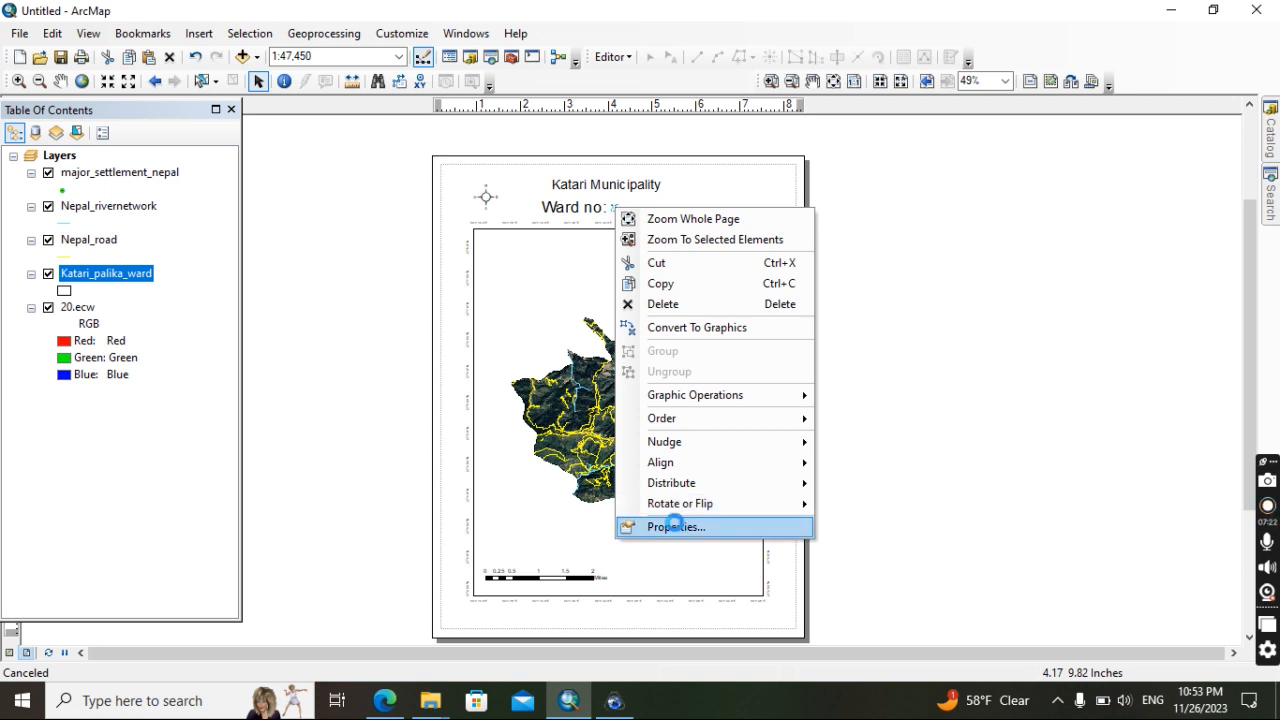
left_click(675, 527)
left_click(484, 199)
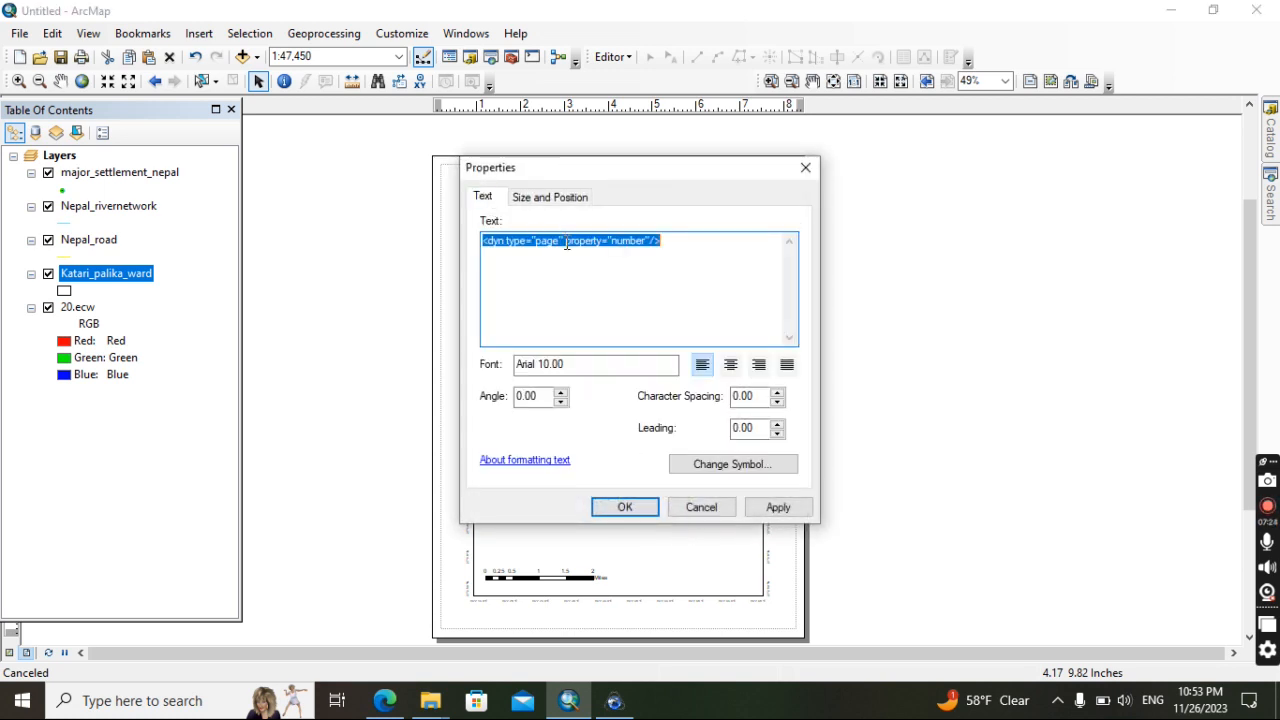
left_click(549, 200)
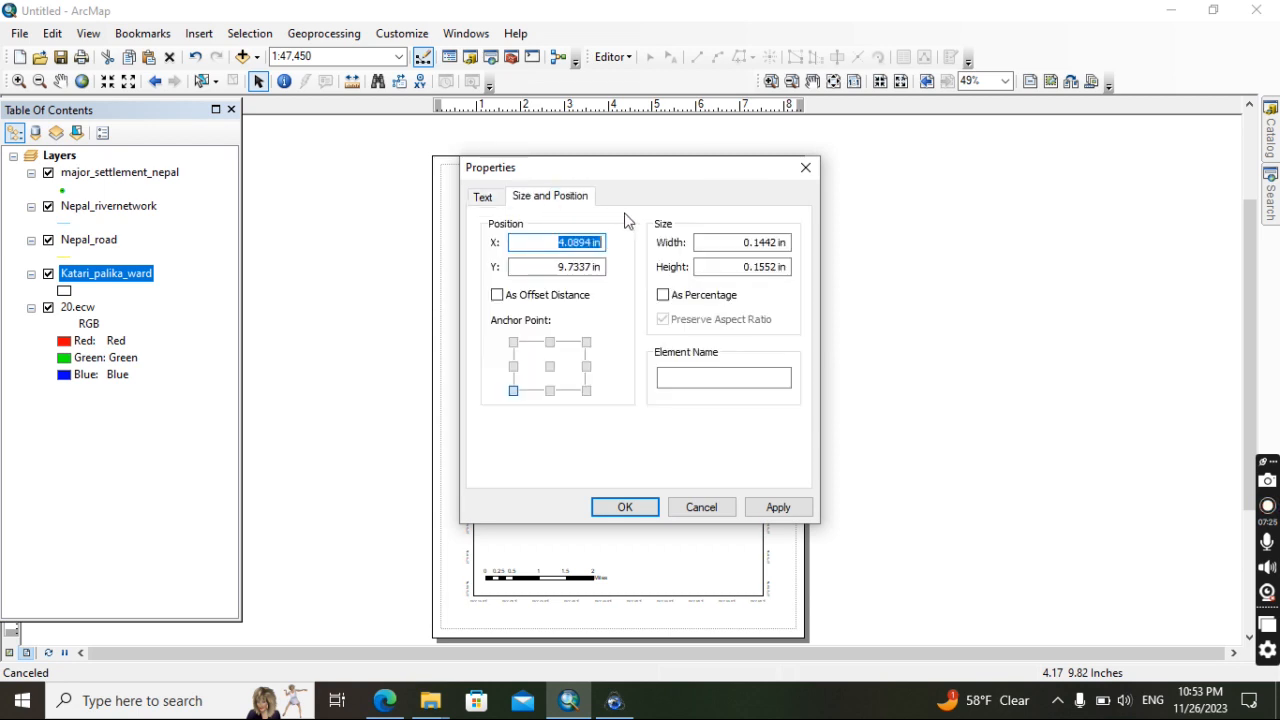
left_click(779, 242)
key("BackSpace")
key("BackSpace")
key("BackSpace")
key("BackSpace")
key("BackSpace")
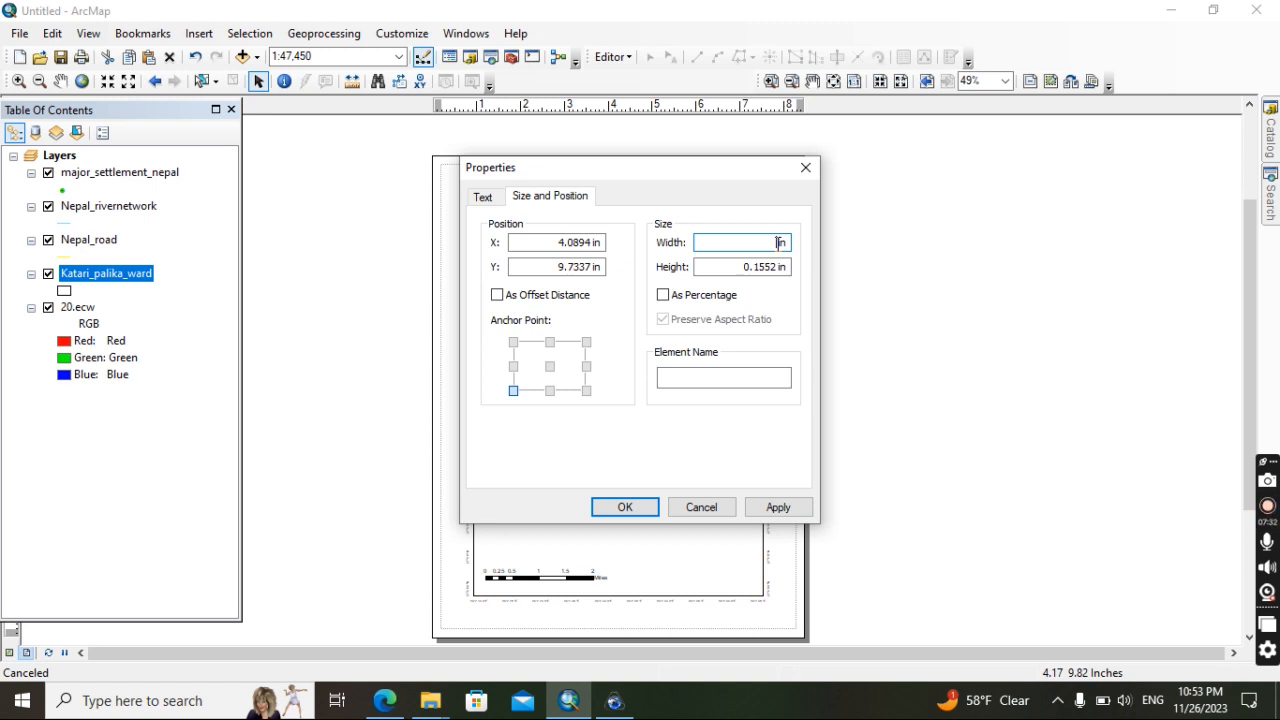
type("1")
left_click(779, 507)
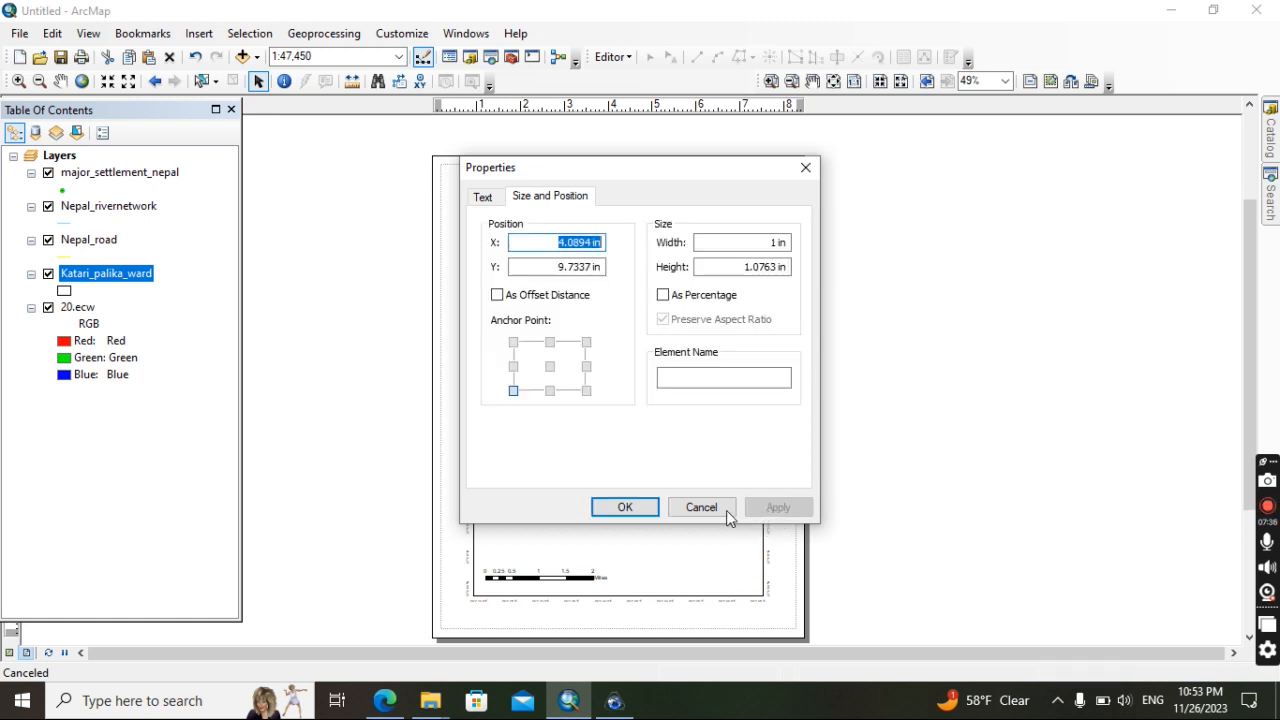
left_click(624, 507)
left_click_drag(627, 208, 627, 230)
Set the page number text's width to 0.5 in and align the element beside the "Ward no:" label
right_click(629, 215)
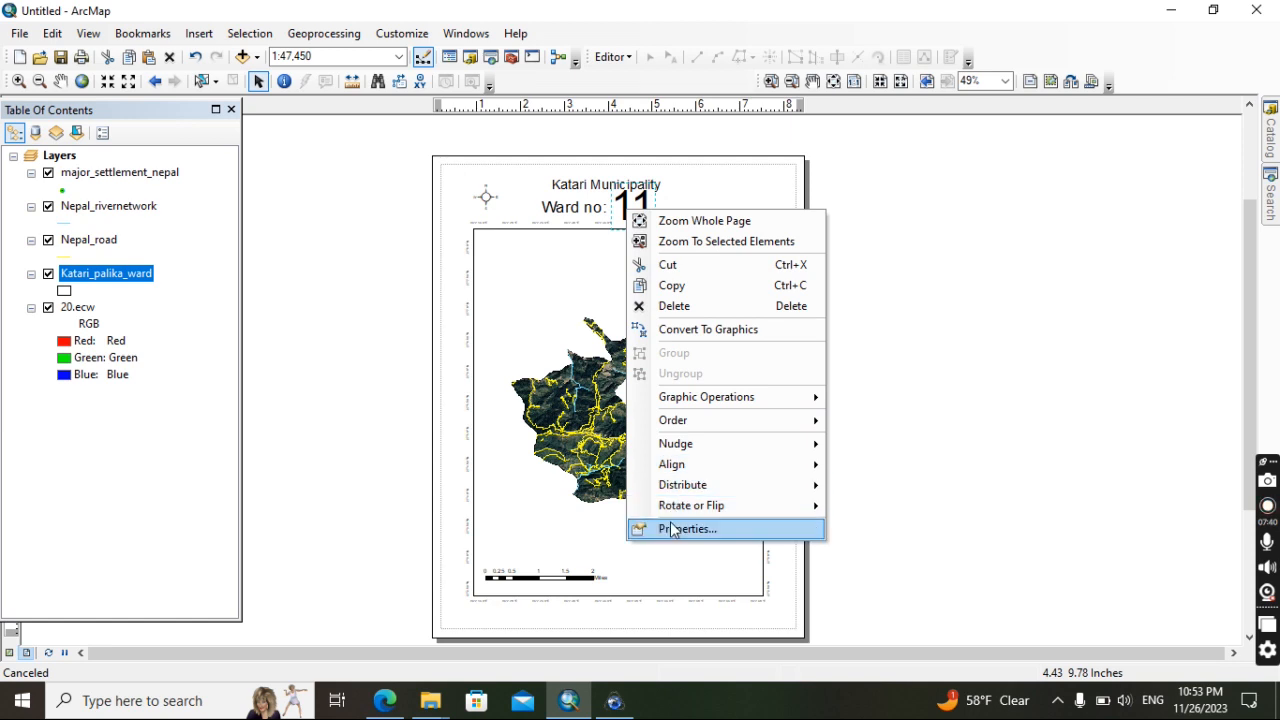
left_click(672, 528)
left_click(774, 243)
key("BackSpace")
type("0")
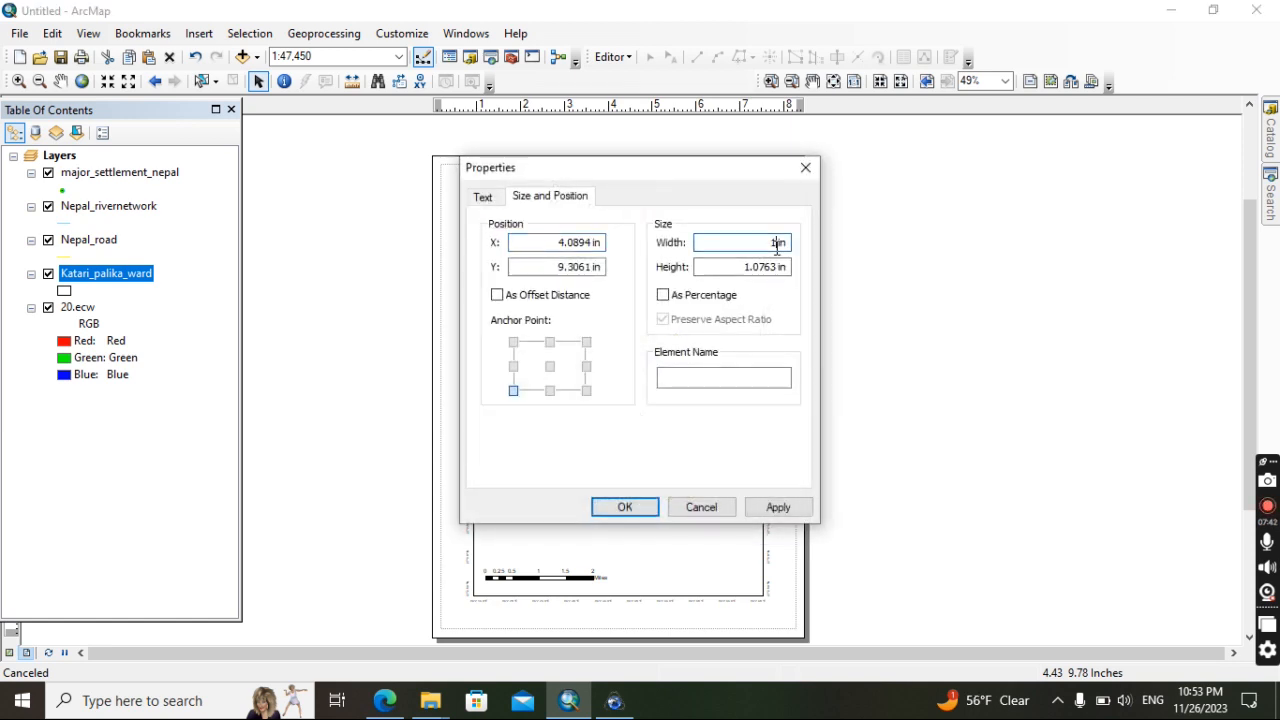
type(".5")
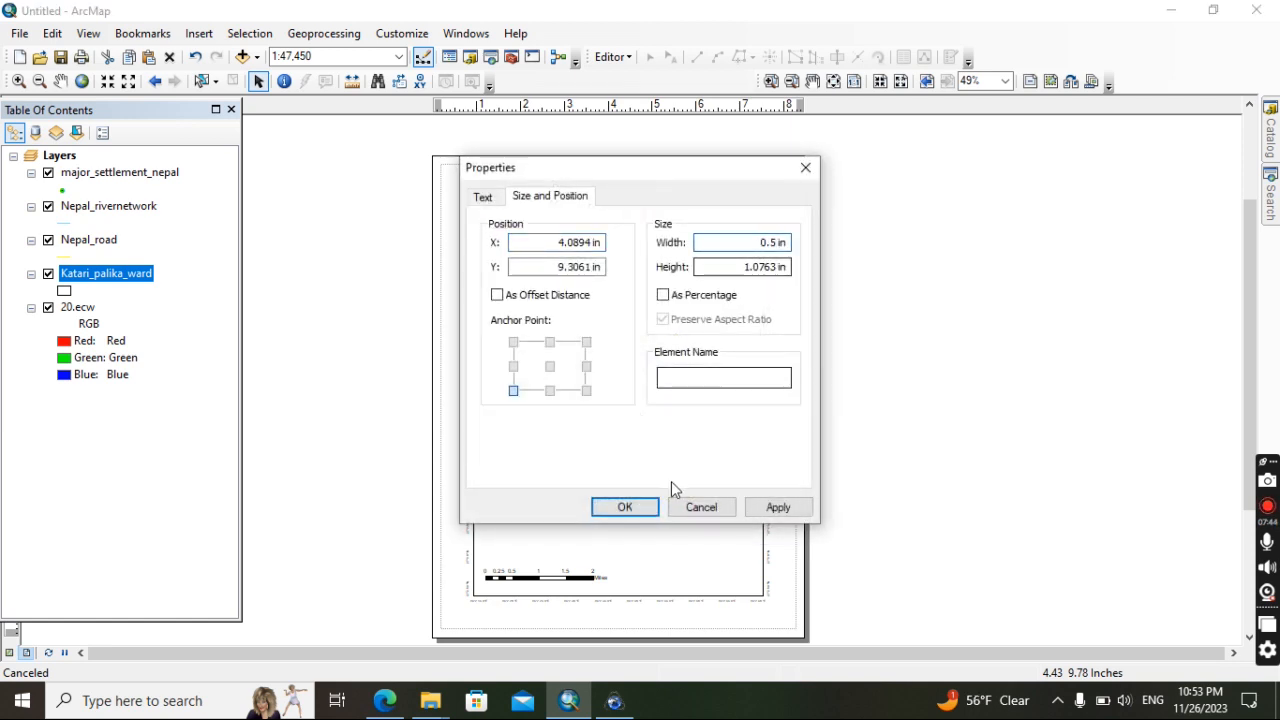
left_click(757, 508)
left_click(652, 507)
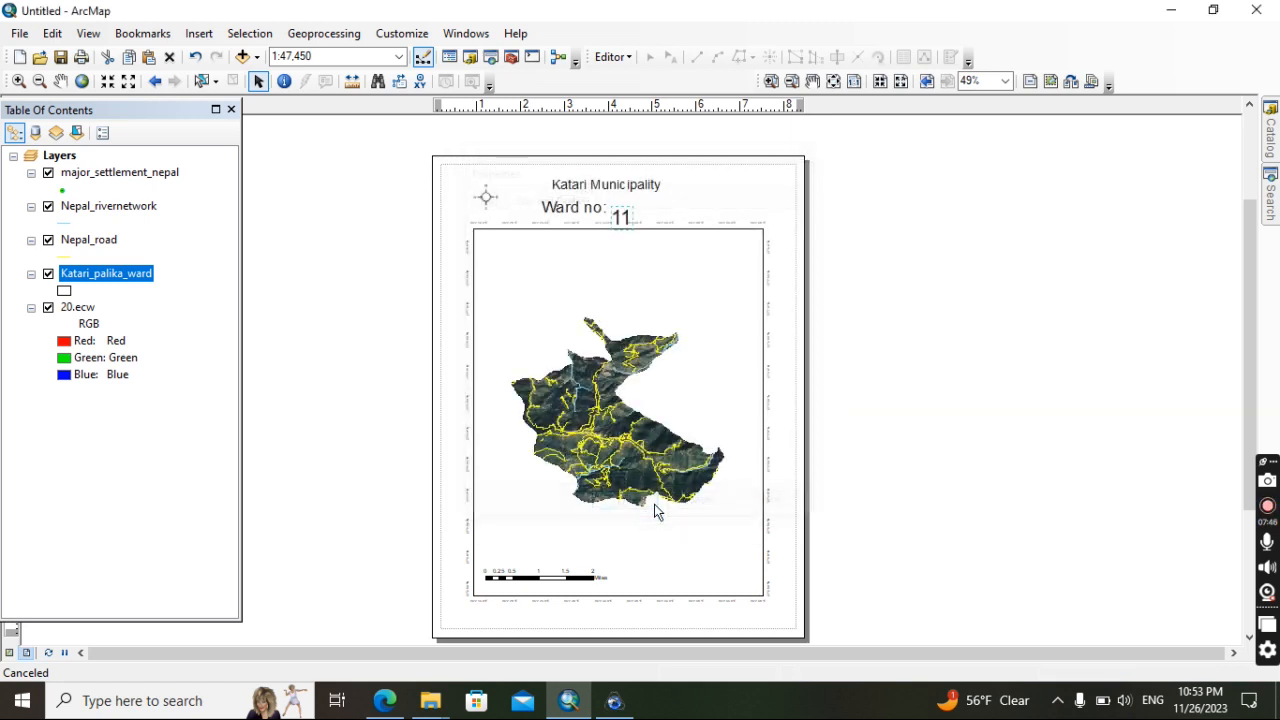
left_click_drag(626, 220, 624, 212)
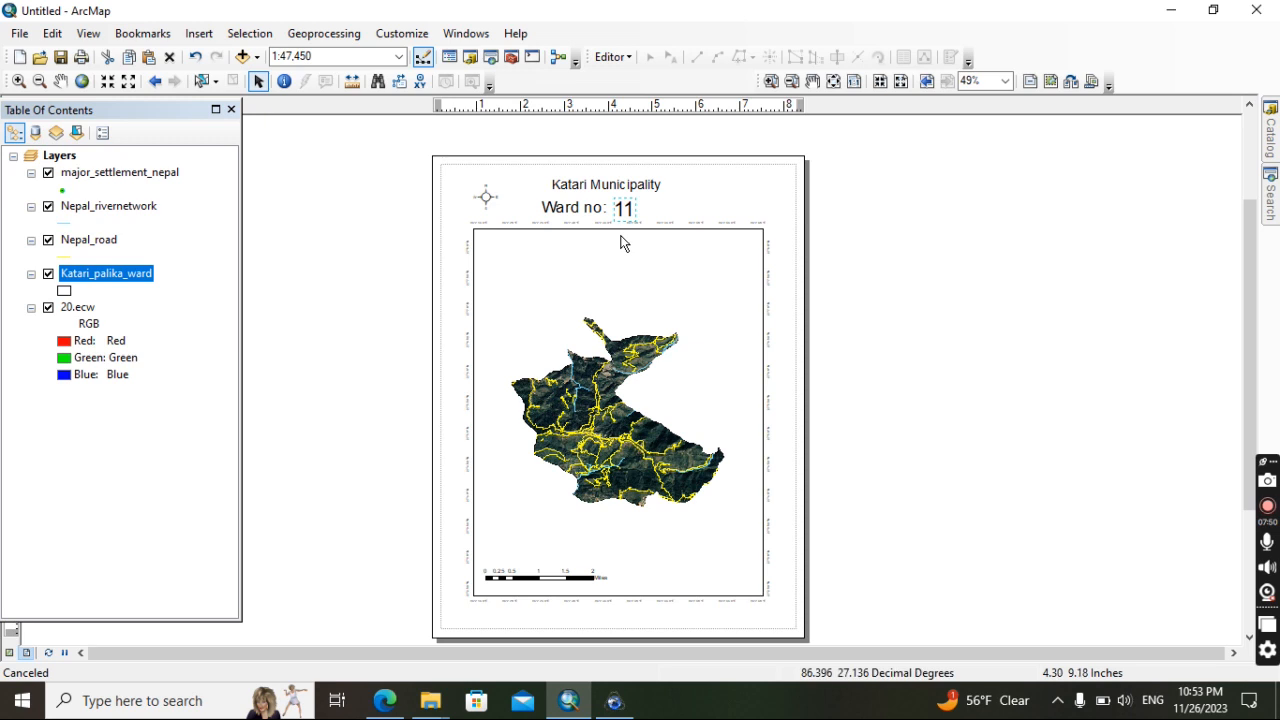
Insert a one-column legend listing every layer except 20.ecw and place it in the upper-left corner of the map frame
left_click(198, 33)
left_click(233, 165)
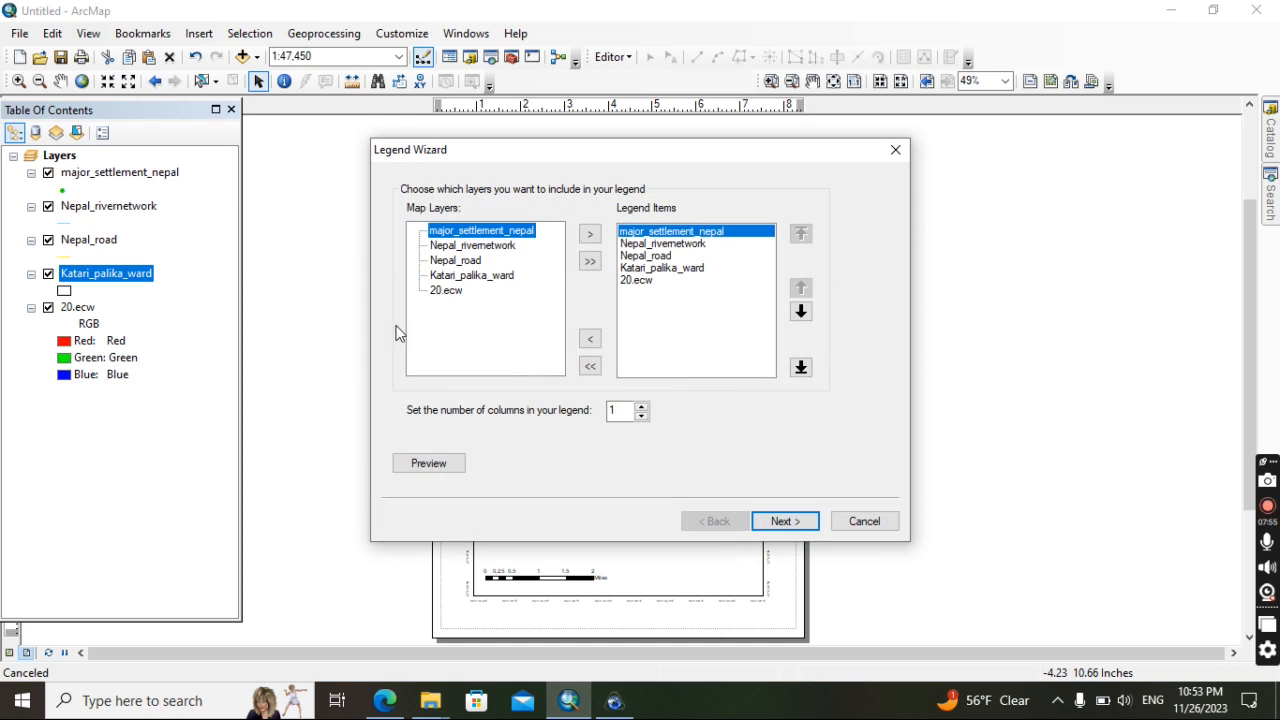
left_click(645, 282)
left_click(591, 341)
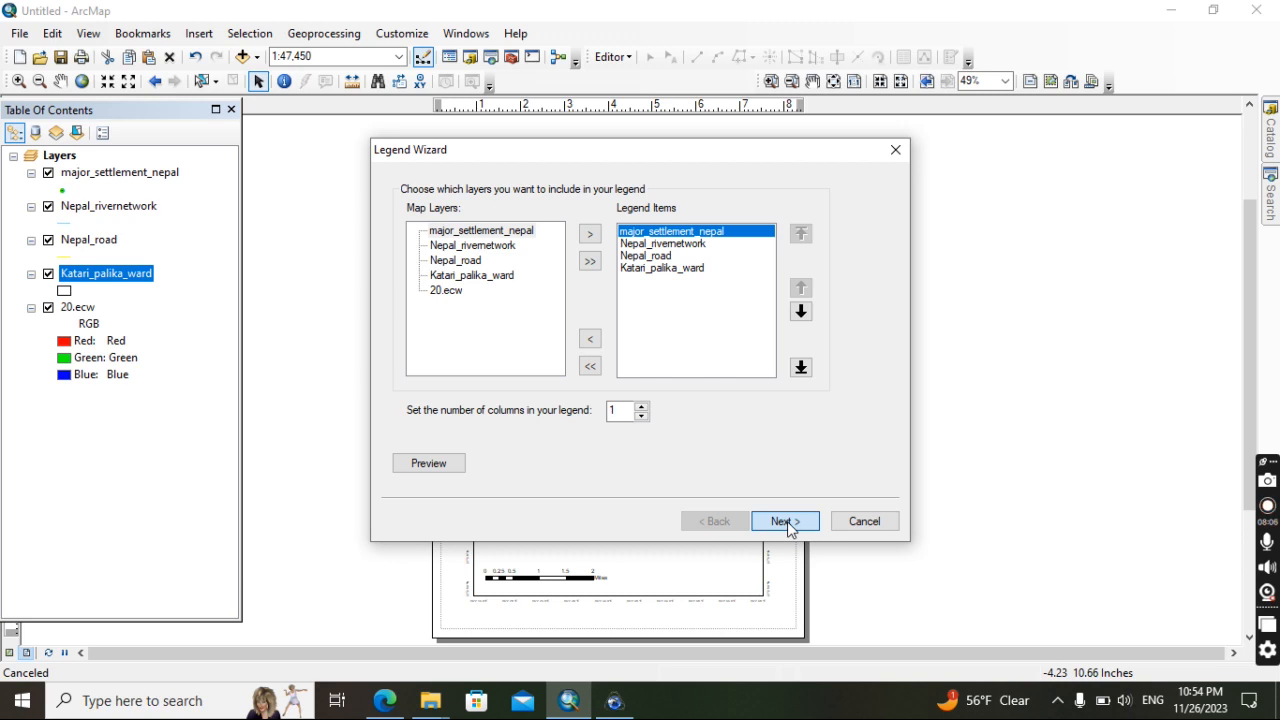
left_click(788, 528)
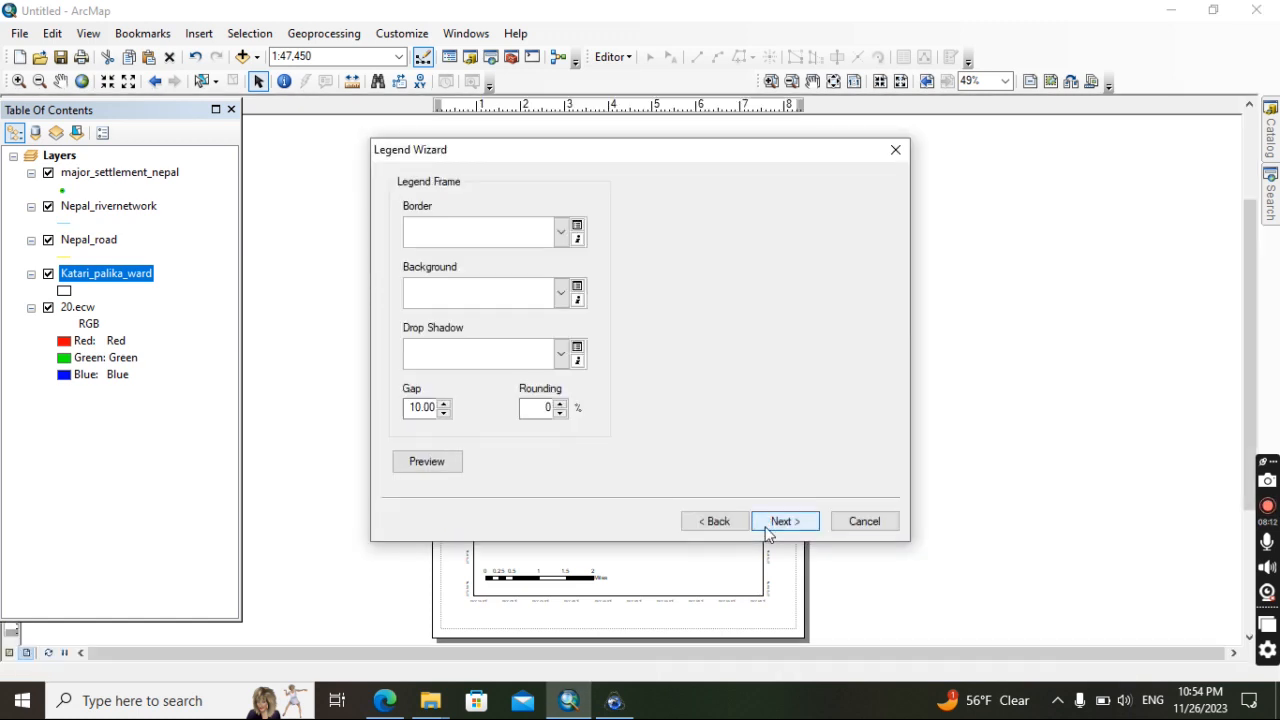
left_click(768, 530)
left_click(766, 528)
left_click(764, 526)
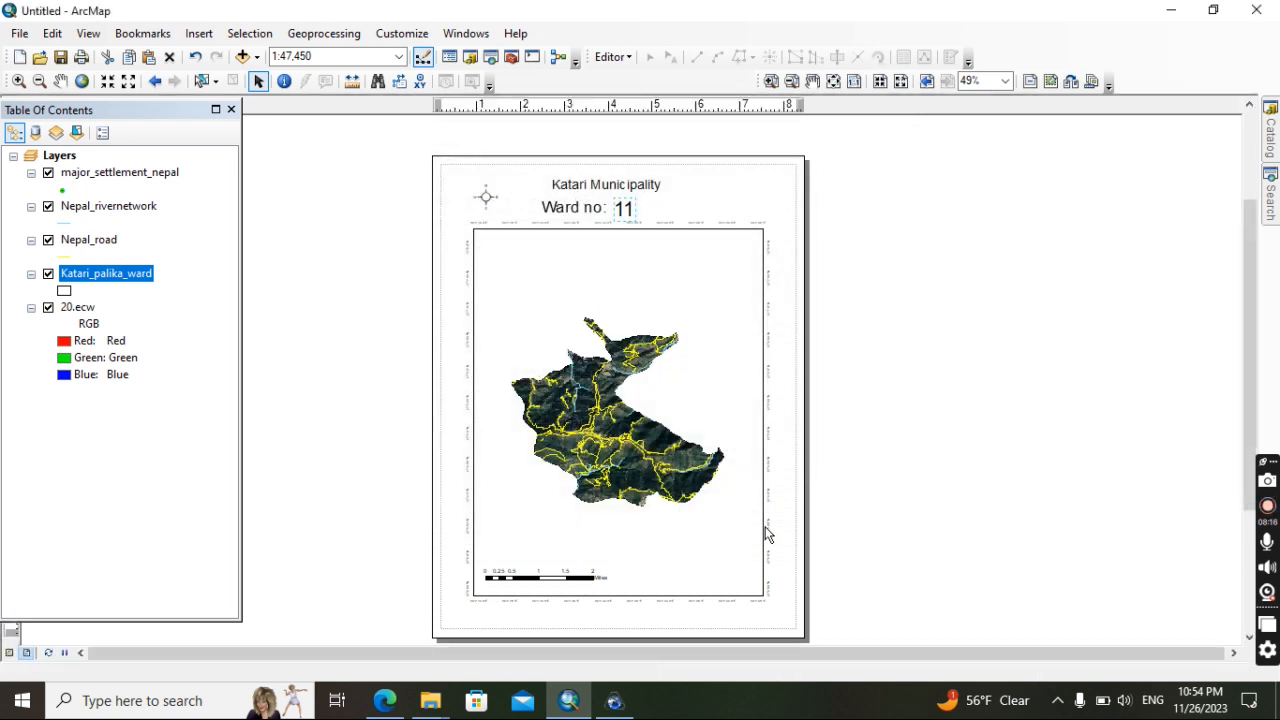
left_click_drag(515, 411, 529, 286)
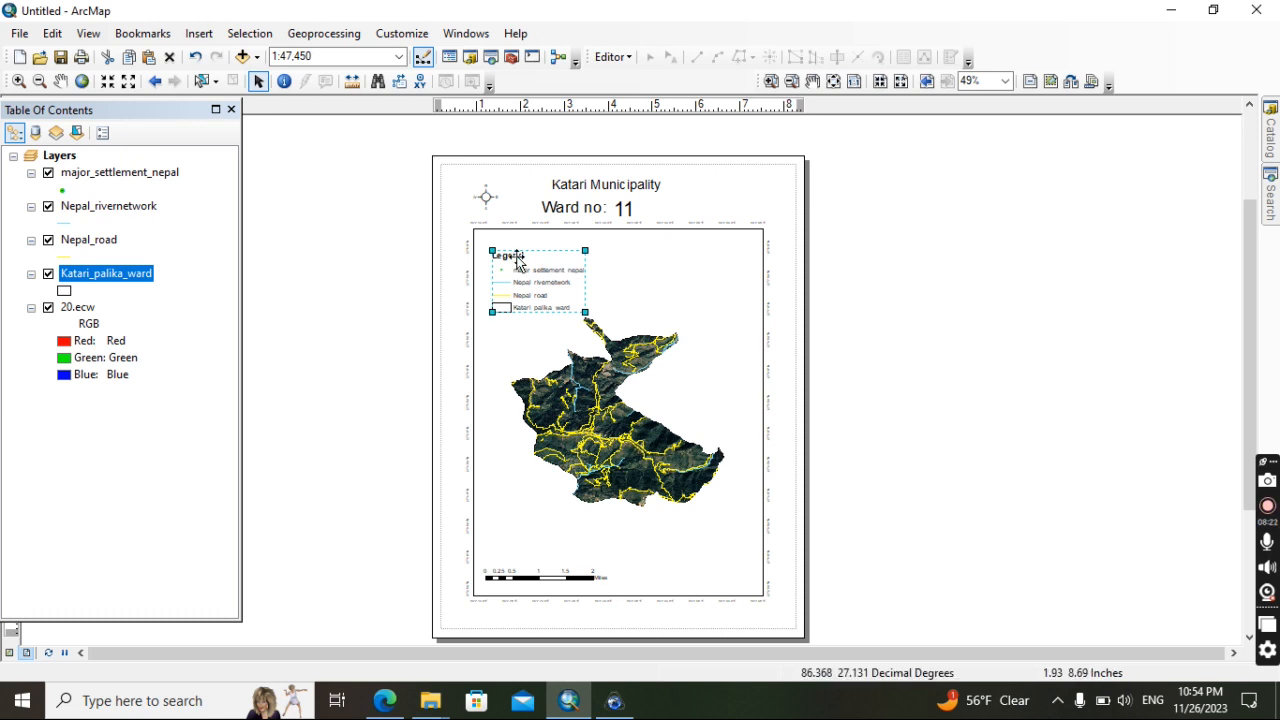
Start exporting the map as a PDF to the Desktop with the file name "new map"
left_click(20, 34)
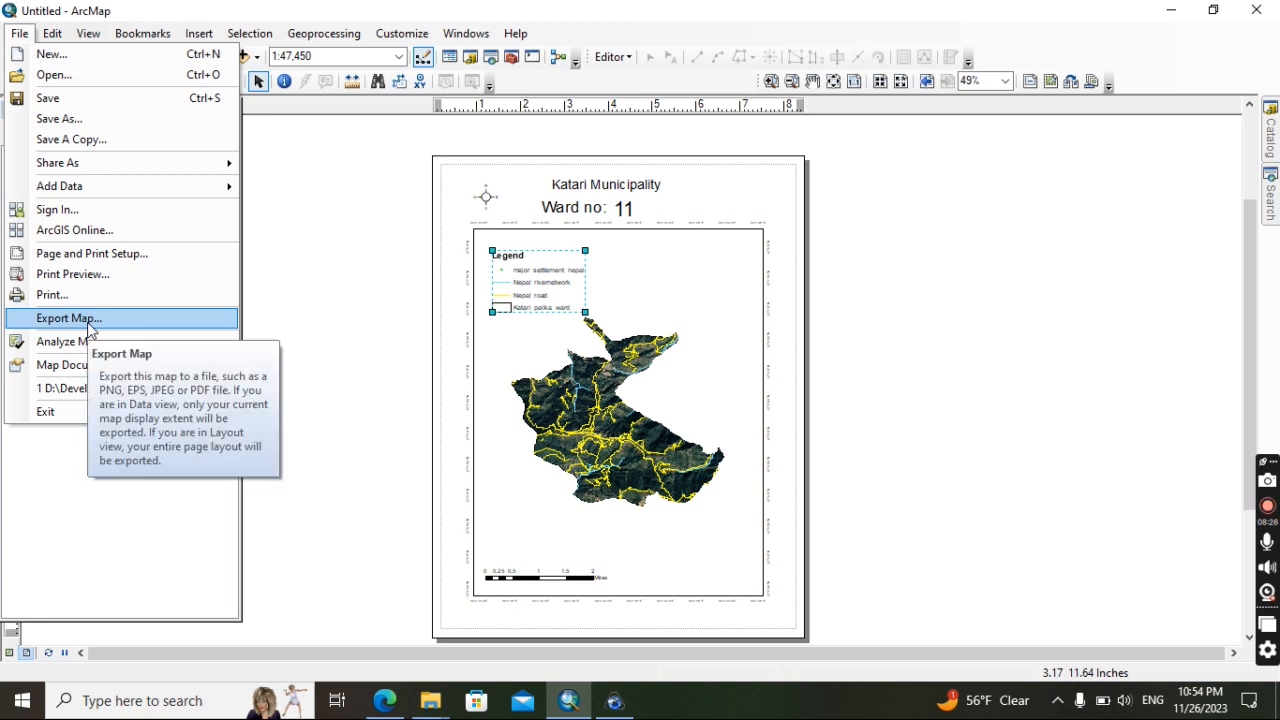
left_click(69, 318)
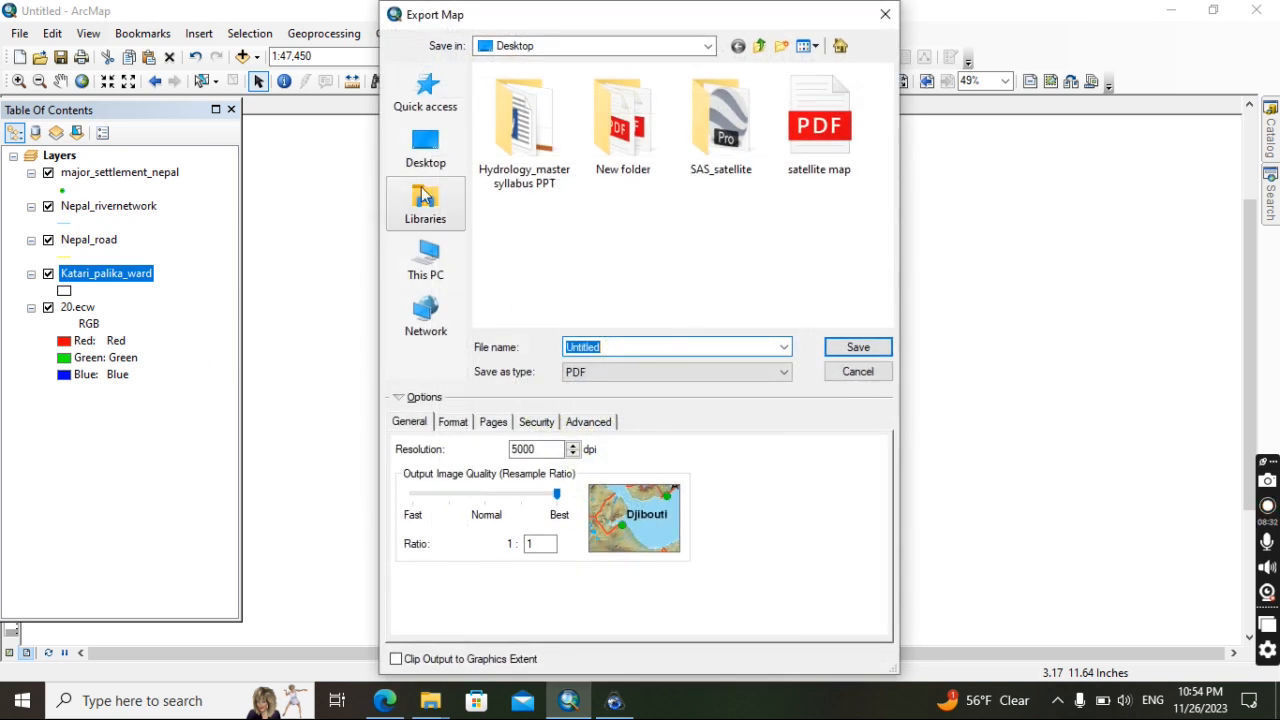
left_click(430, 143)
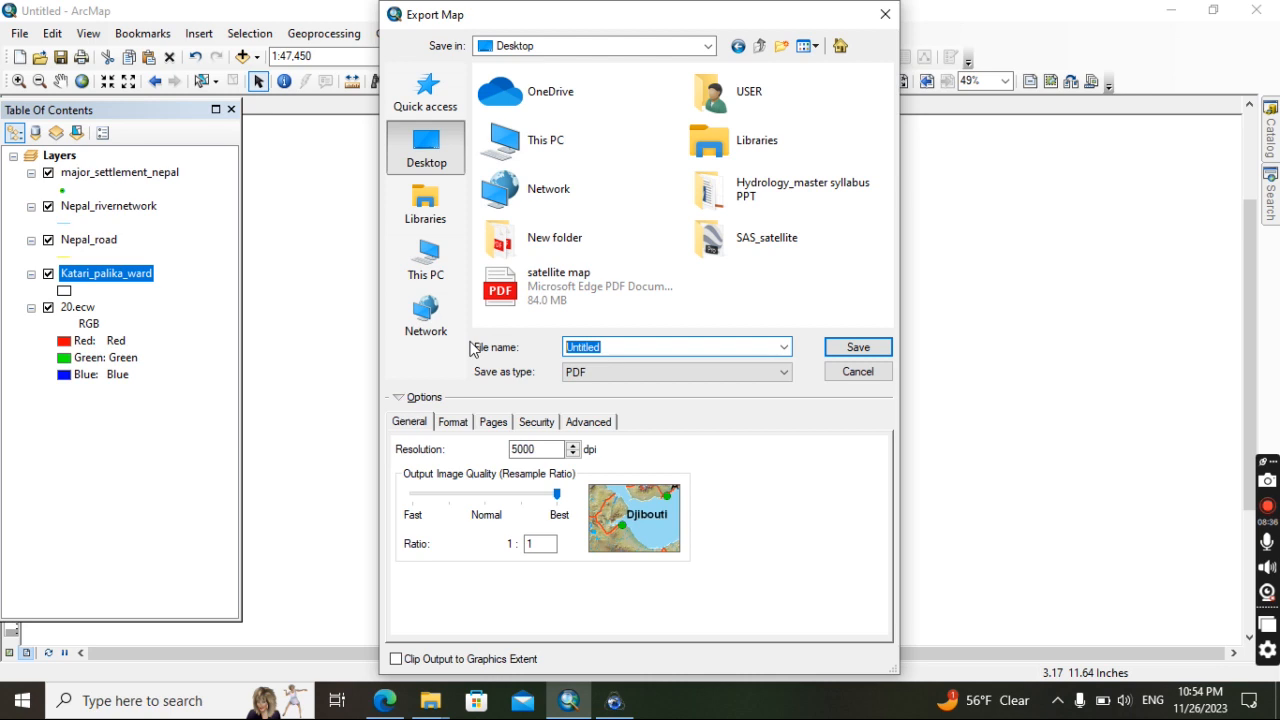
type("ne")
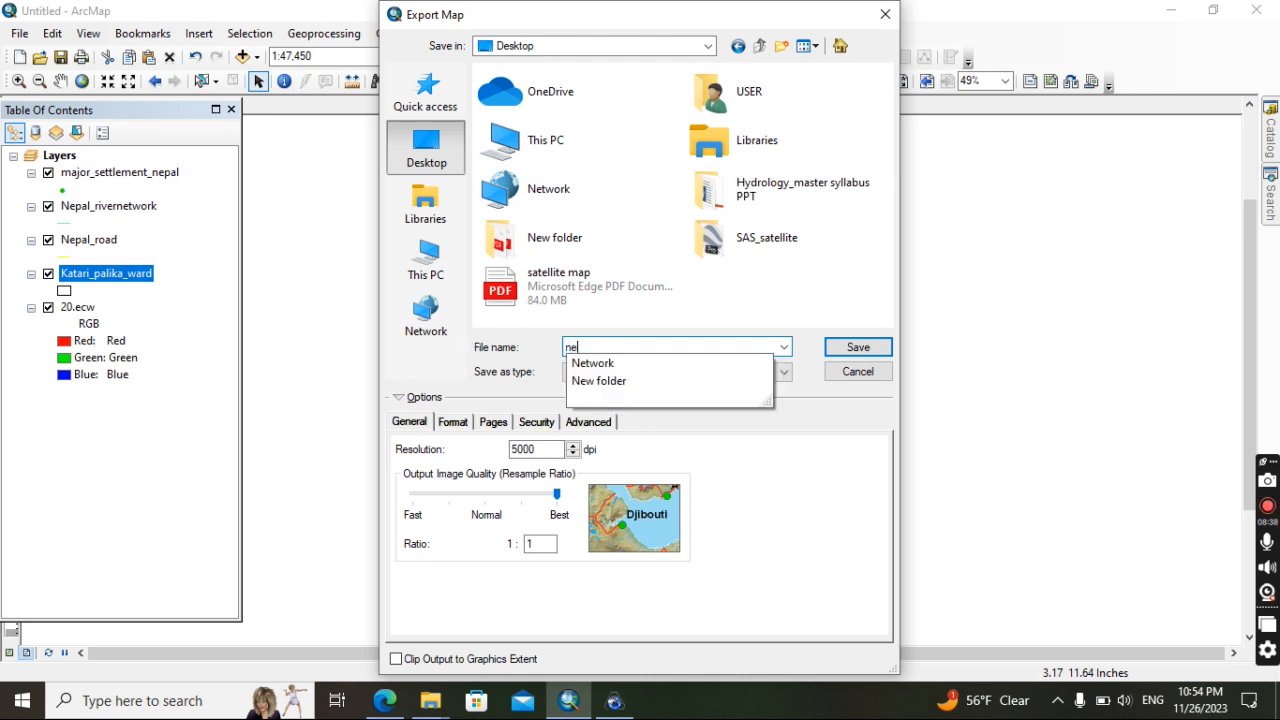
type("w map")
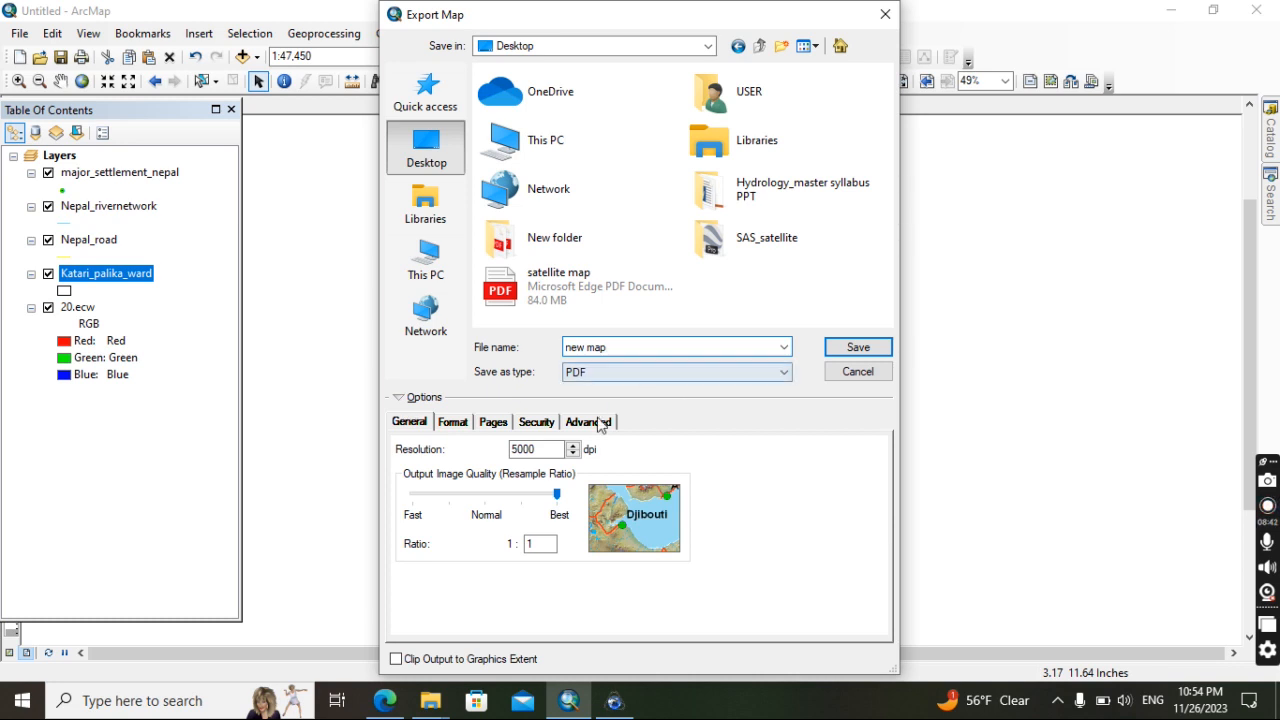
Set the export resolution to 700 dpi
left_click(535, 455)
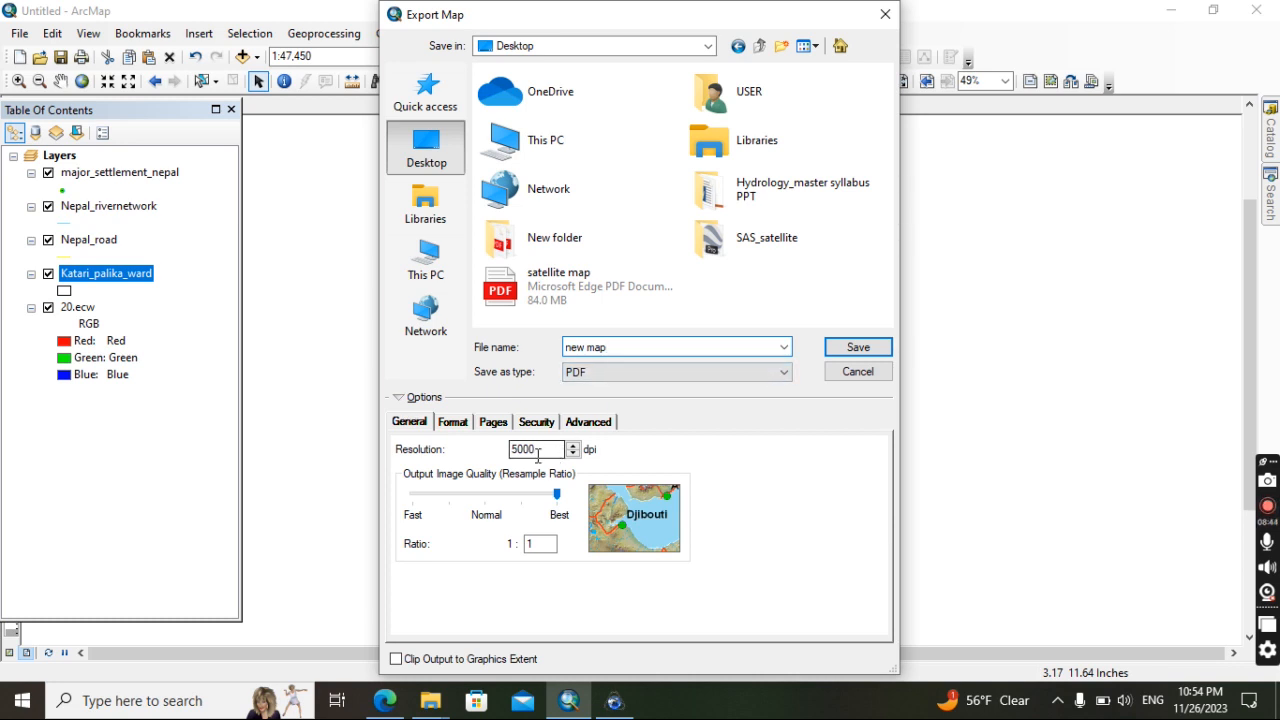
left_click_drag(538, 452, 485, 456)
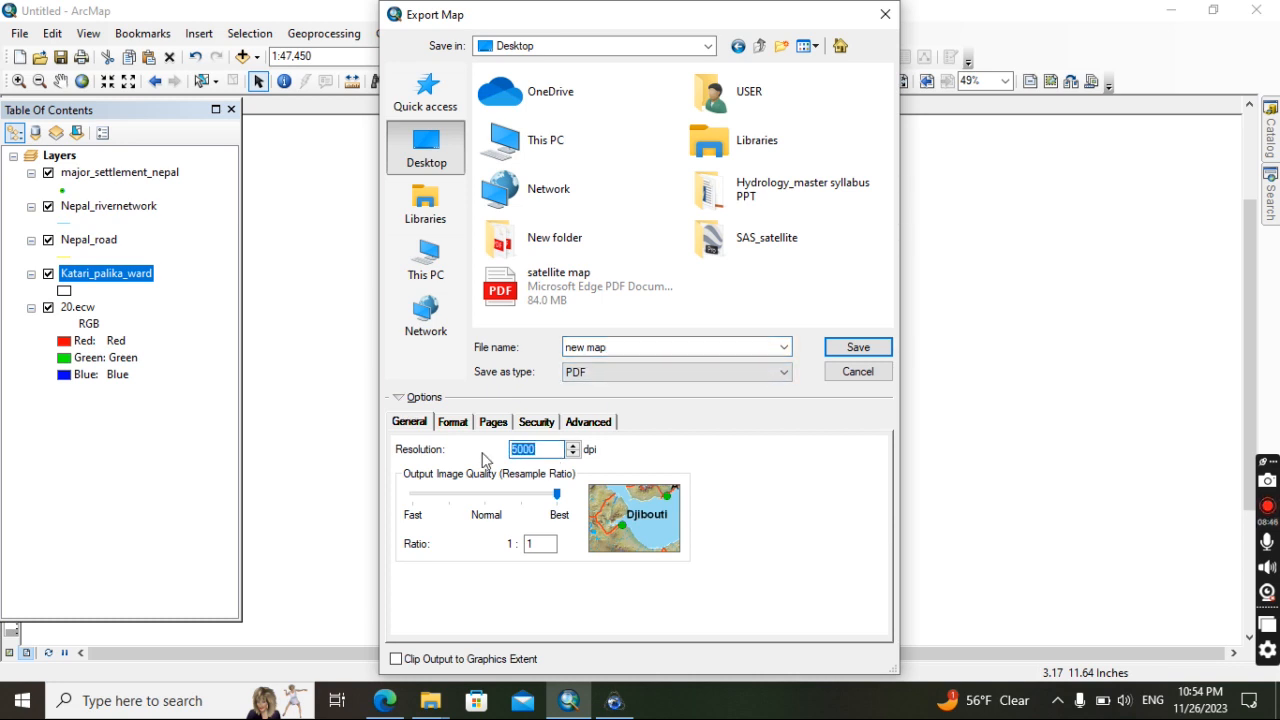
type("5")
key("BackSpace")
key("BackSpace")
type("90")
key("BackSpace")
key("BackSpace")
key("BackSpace")
type("7")
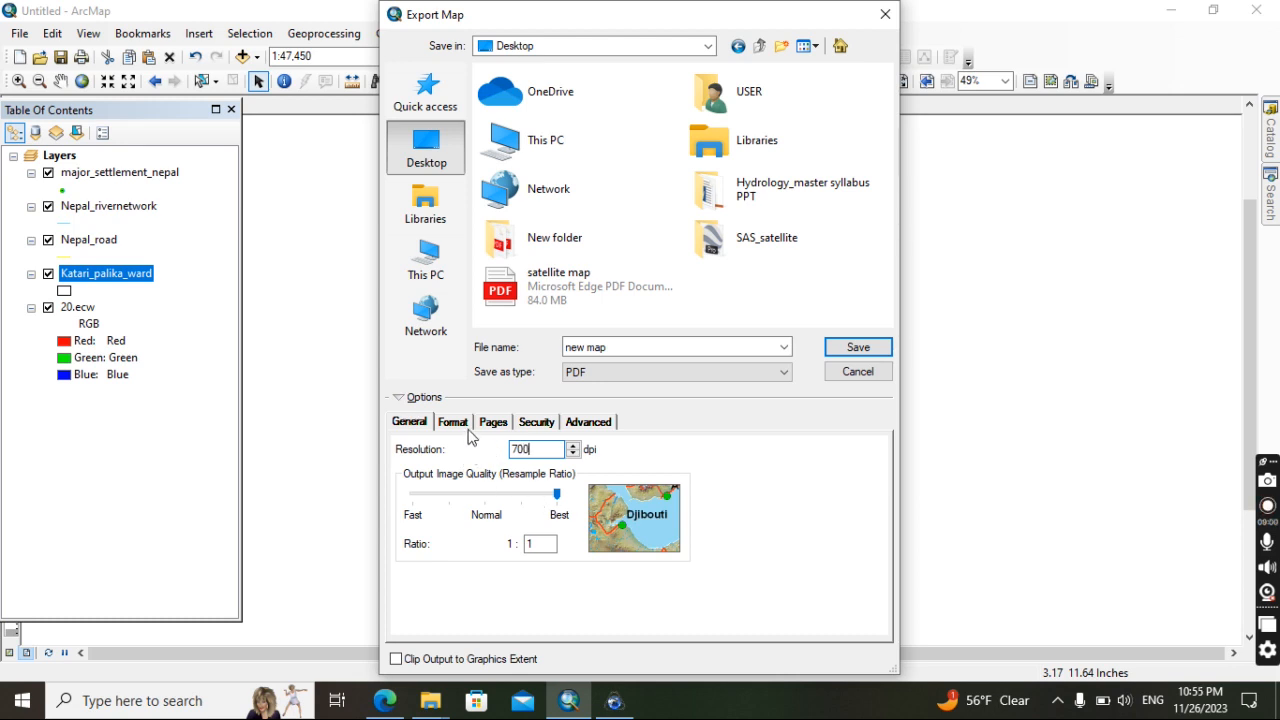
Export all data driven pages as a single PDF file
left_click(493, 421)
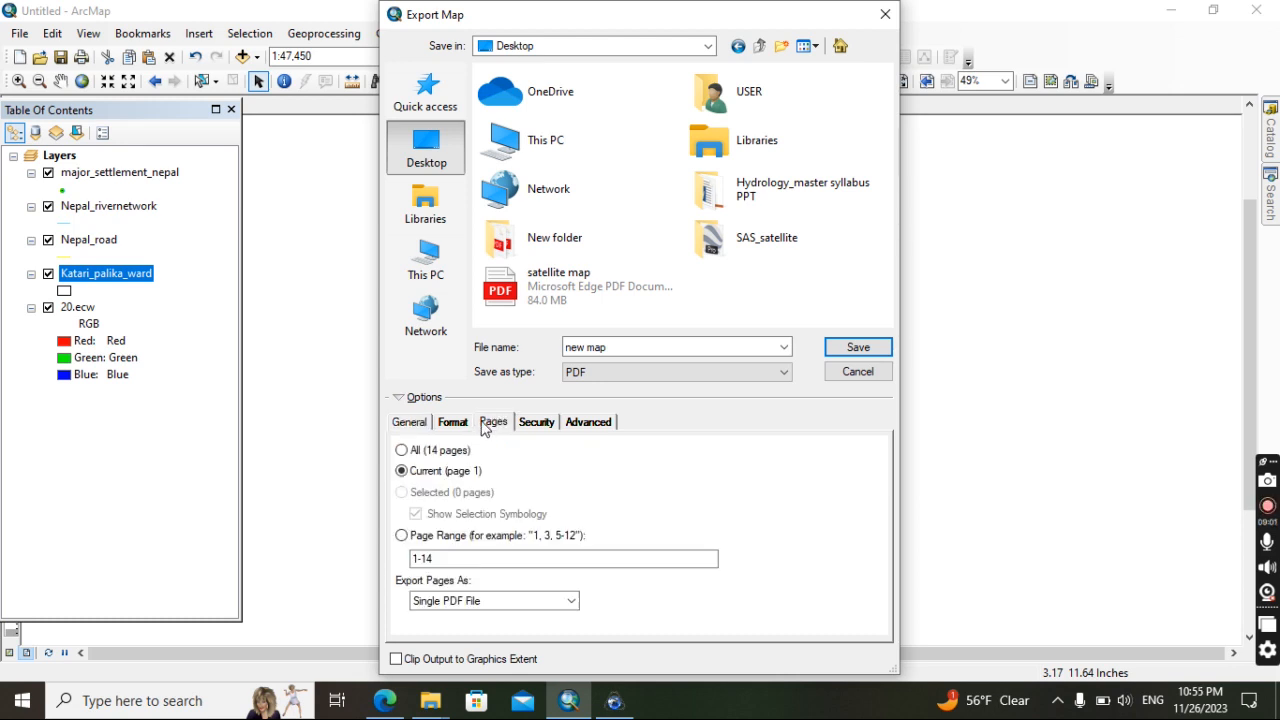
left_click(402, 452)
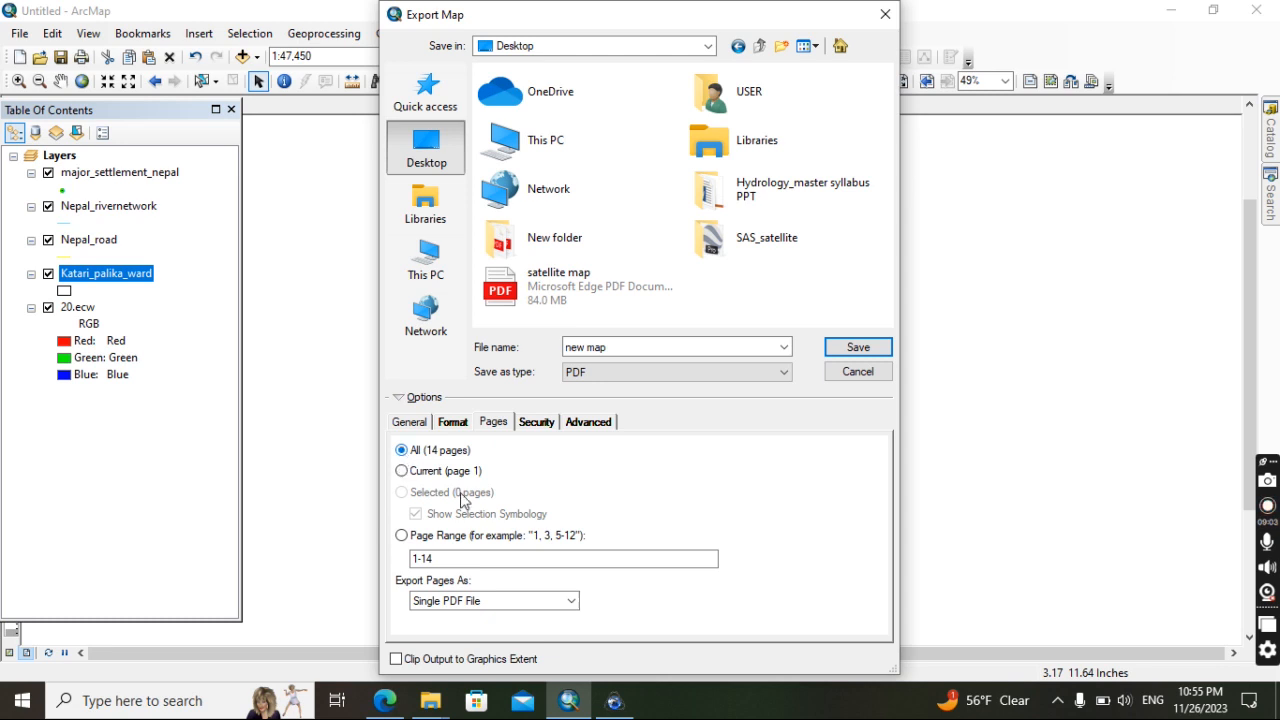
left_click(459, 602)
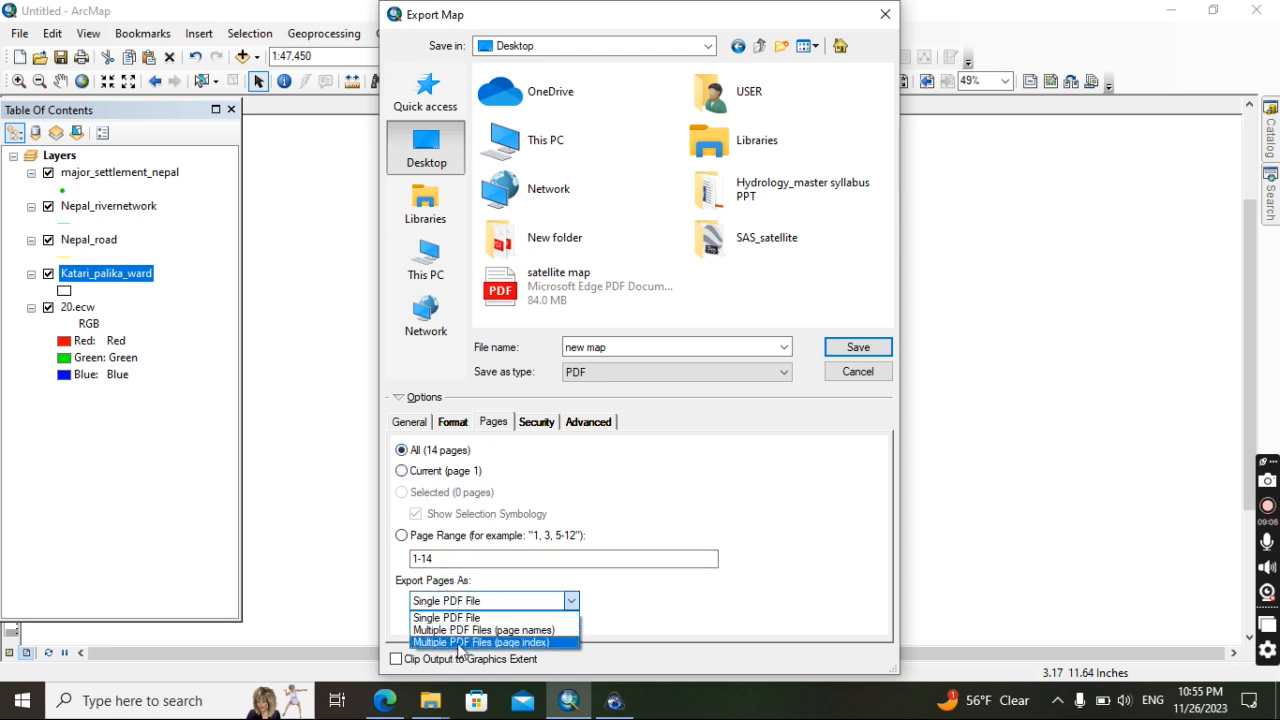
left_click(660, 604)
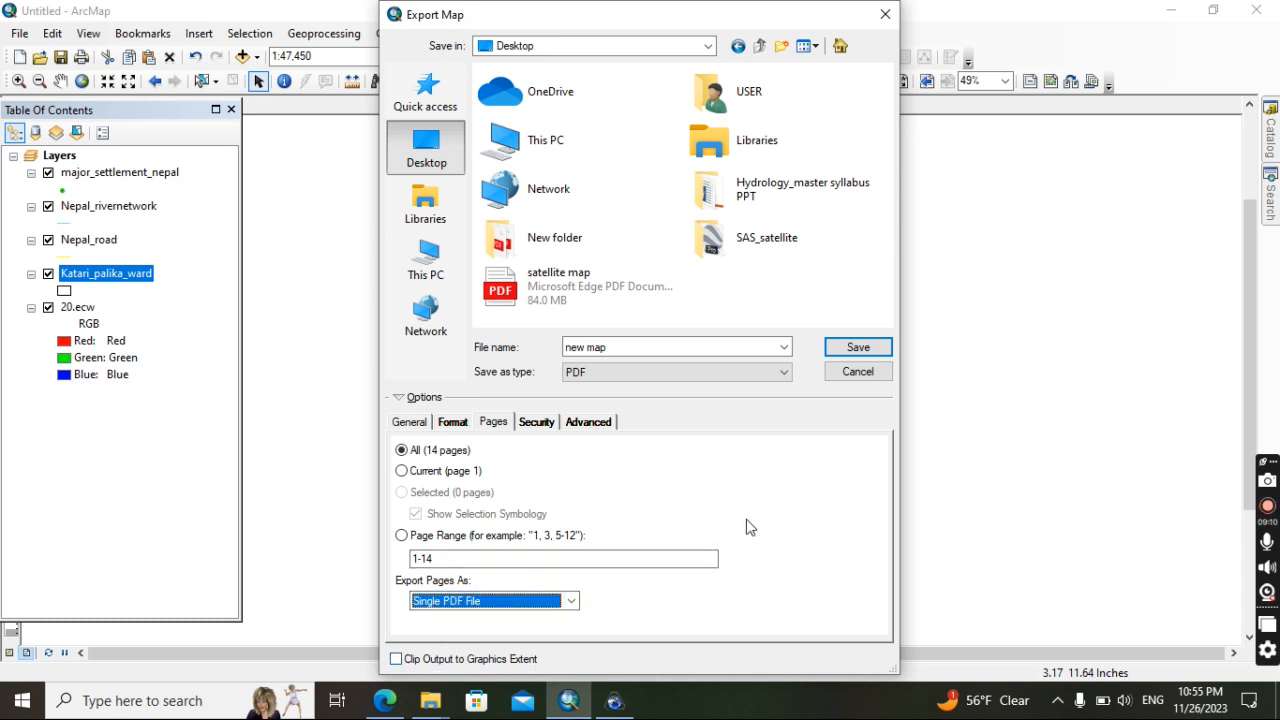
left_click(880, 349)
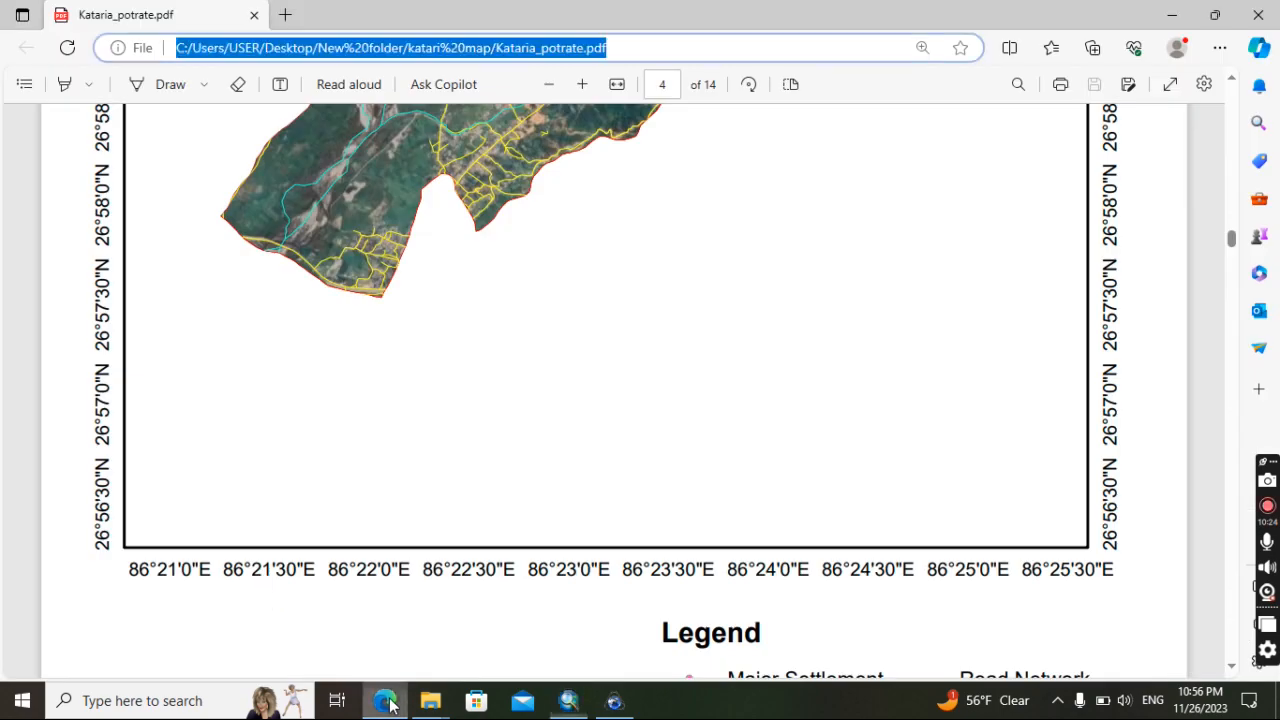
Switch to Edge to look through the ward pages of Kataria_potrate.pdf, and return to ArcMap's export
left_click(384, 700)
scroll(461, 382, "up", 10)
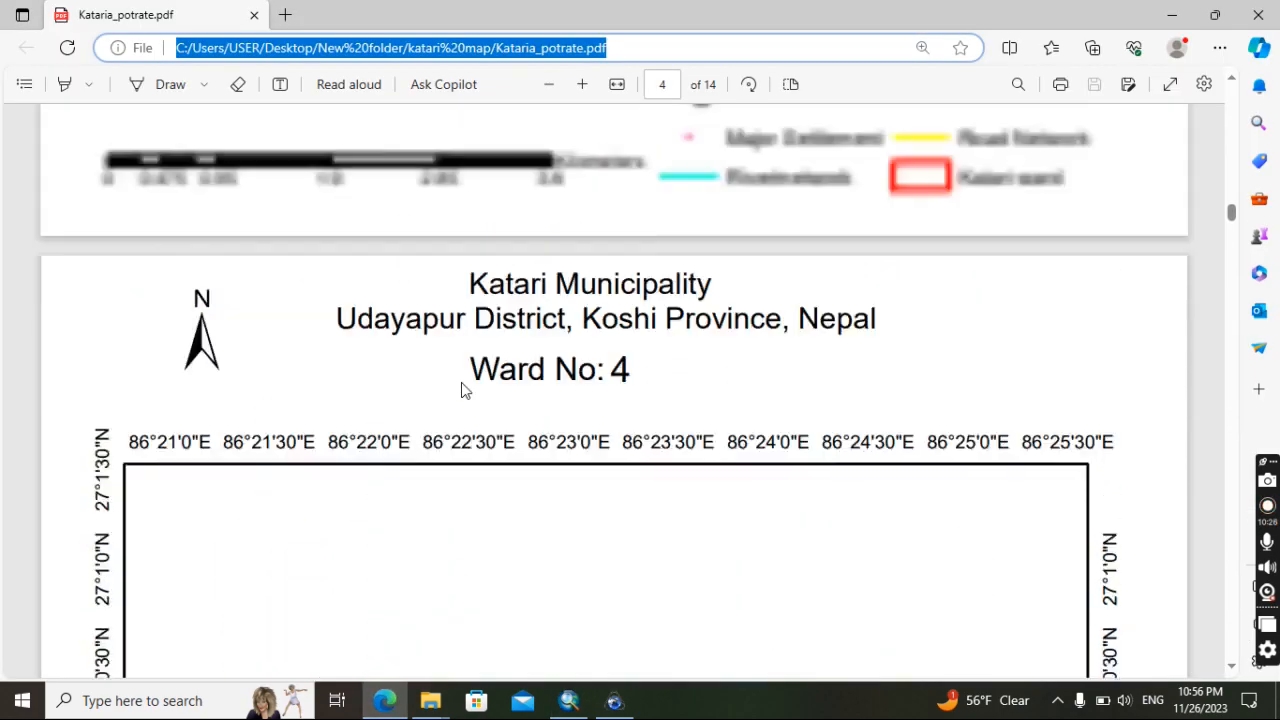
scroll(461, 382, "up", 15)
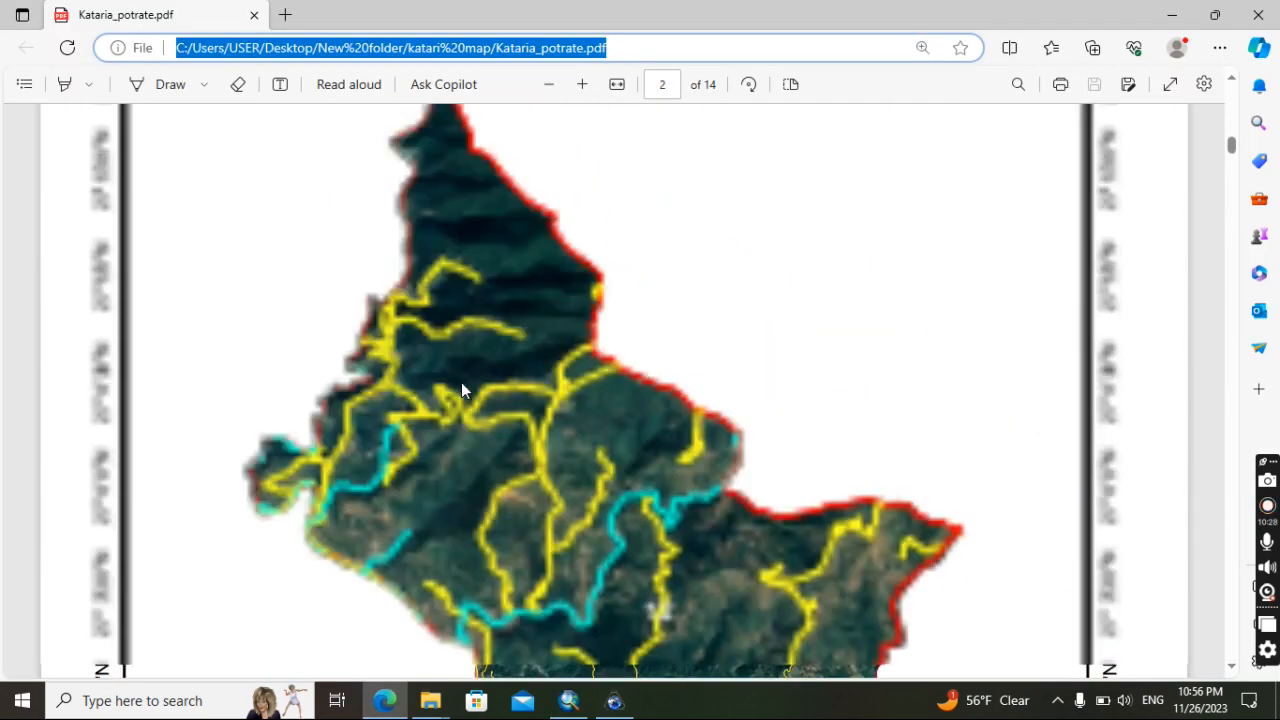
scroll(461, 390, "up", 8)
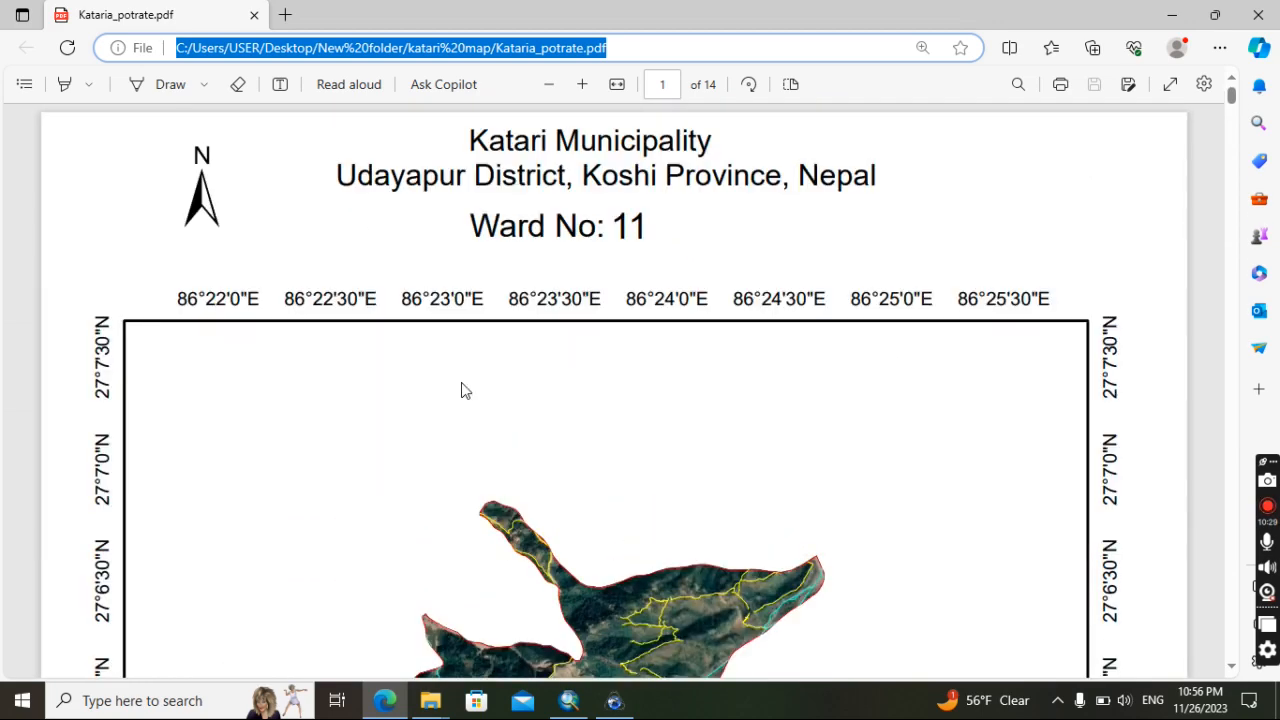
scroll(474, 395, "down", 4)
scroll(474, 395, "down", 12)
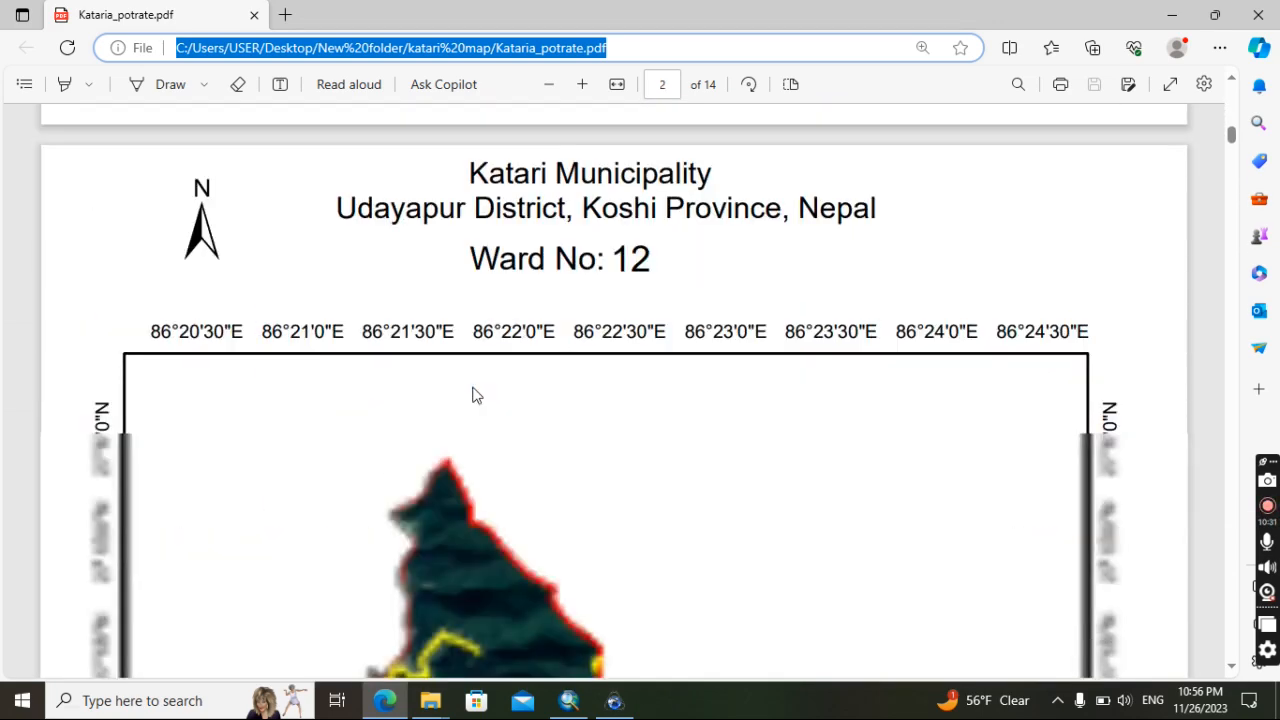
scroll(472, 392, "down", 4)
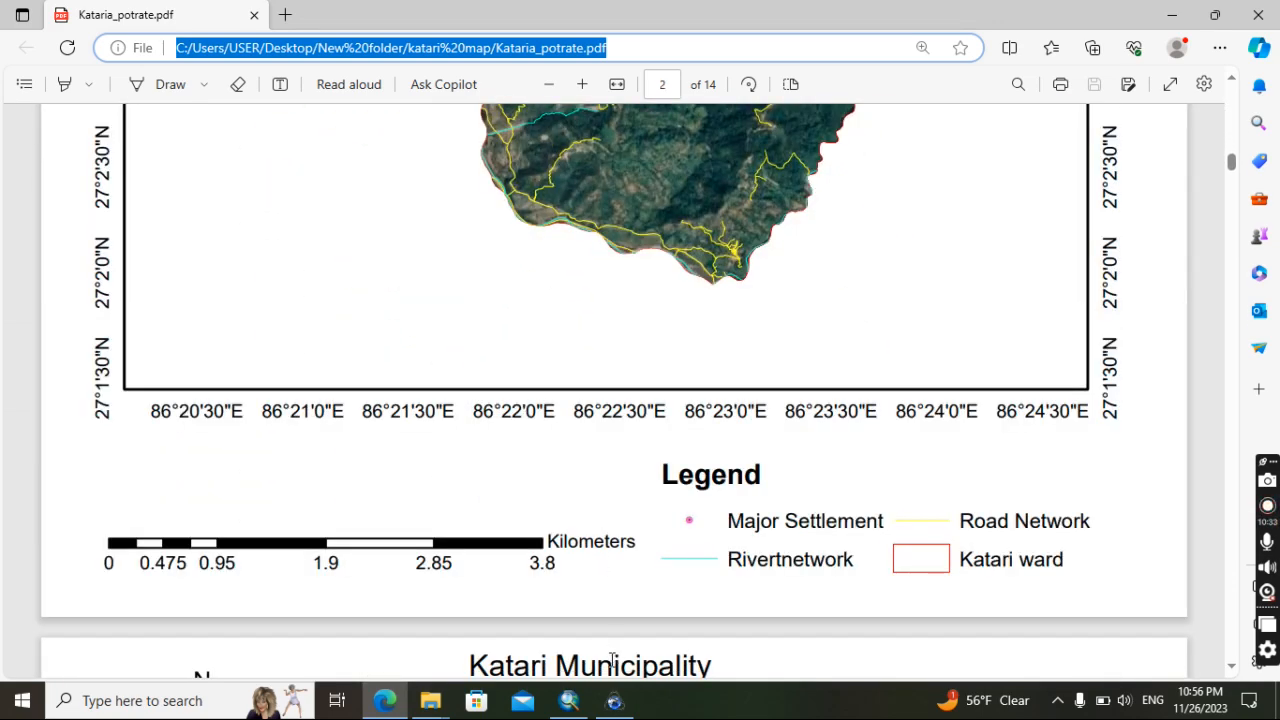
left_click(575, 703)
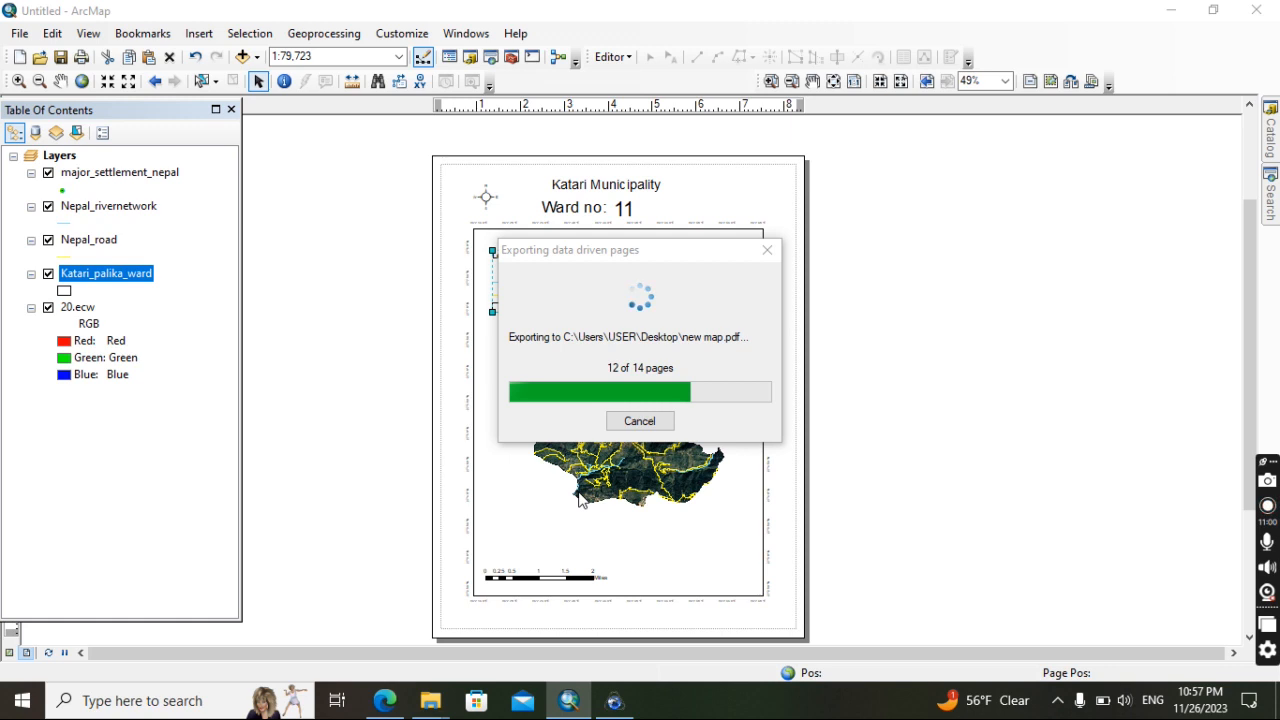
Open the exported "new map" PDF from the Desktop folder in File Explorer
mouse_move(429, 704)
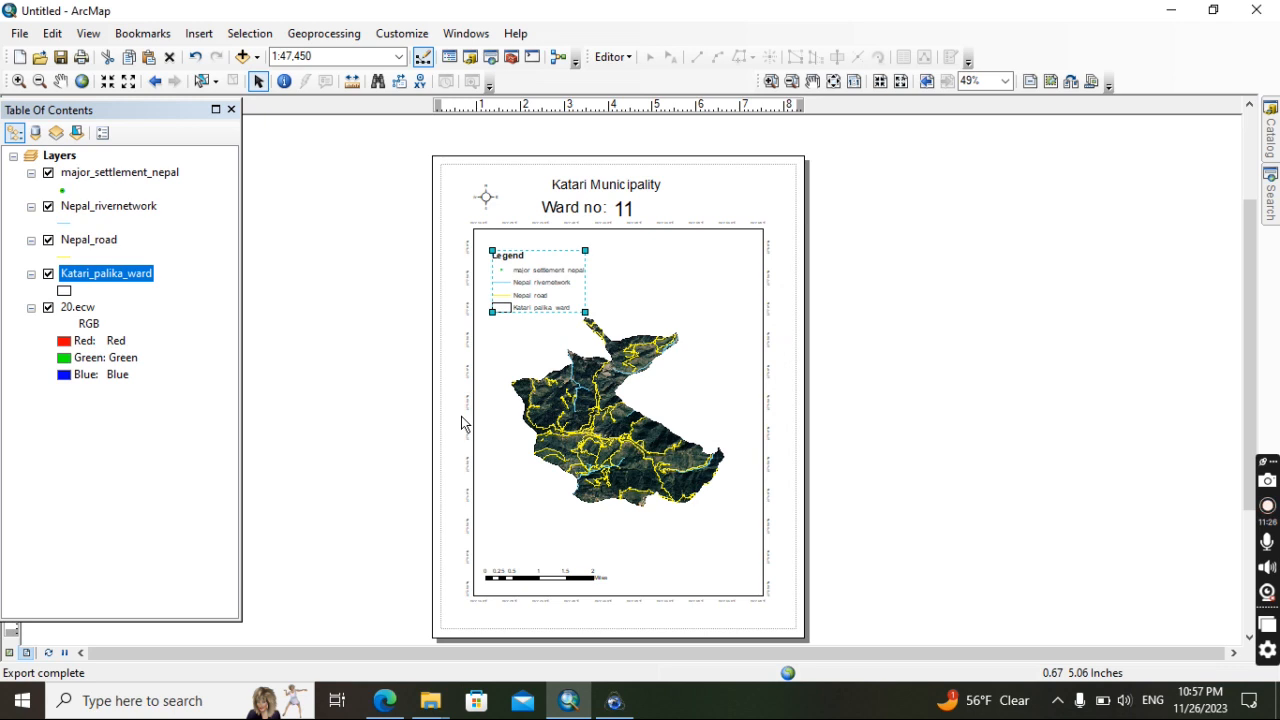
left_click(355, 625)
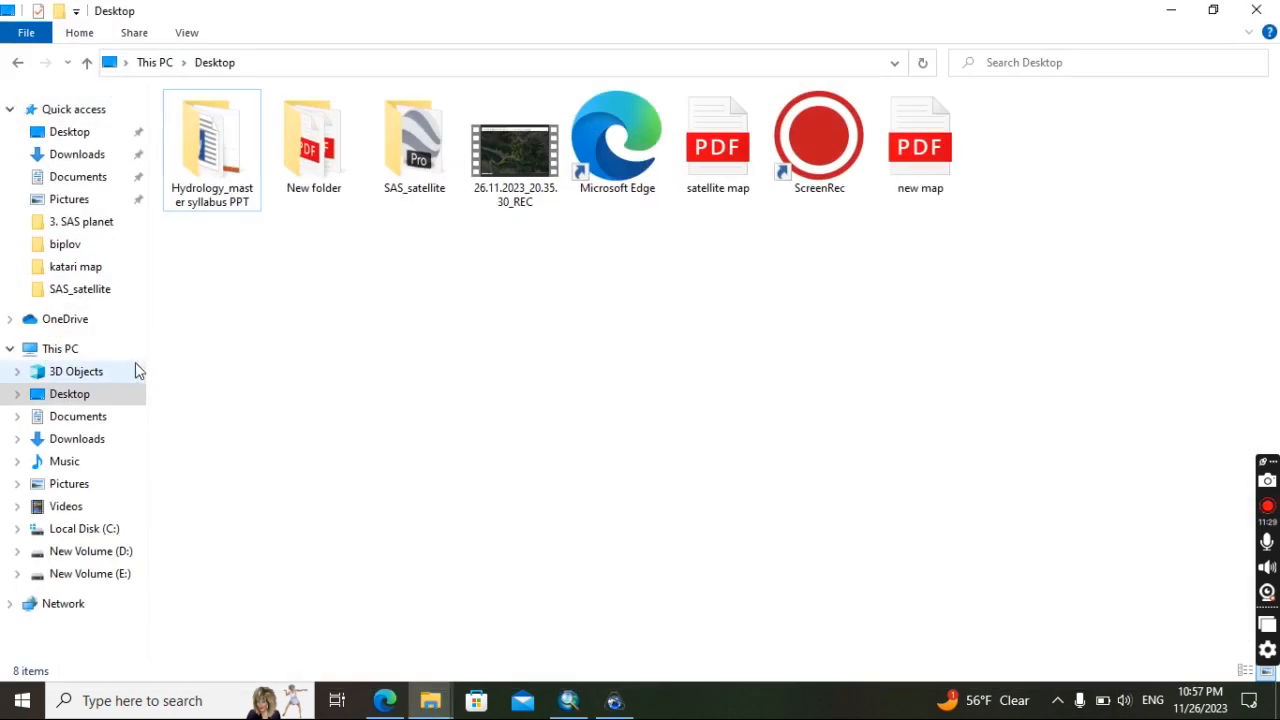
left_click(84, 142)
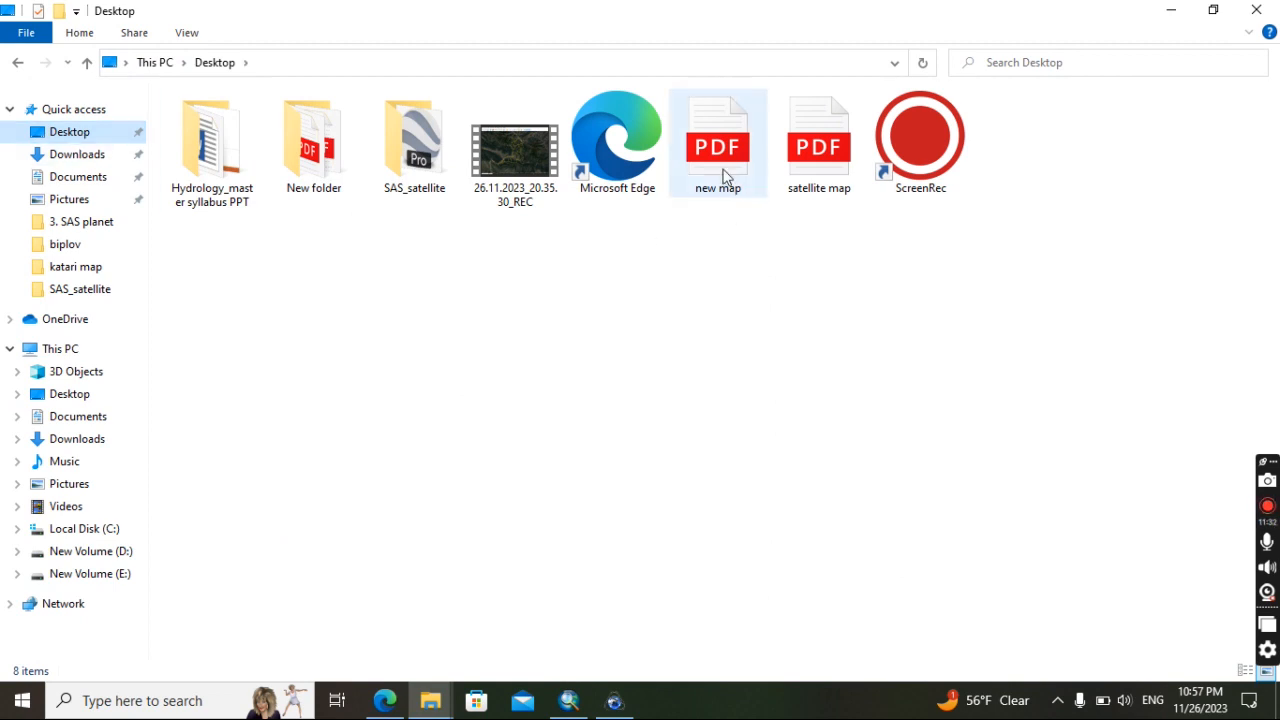
double_click(727, 175)
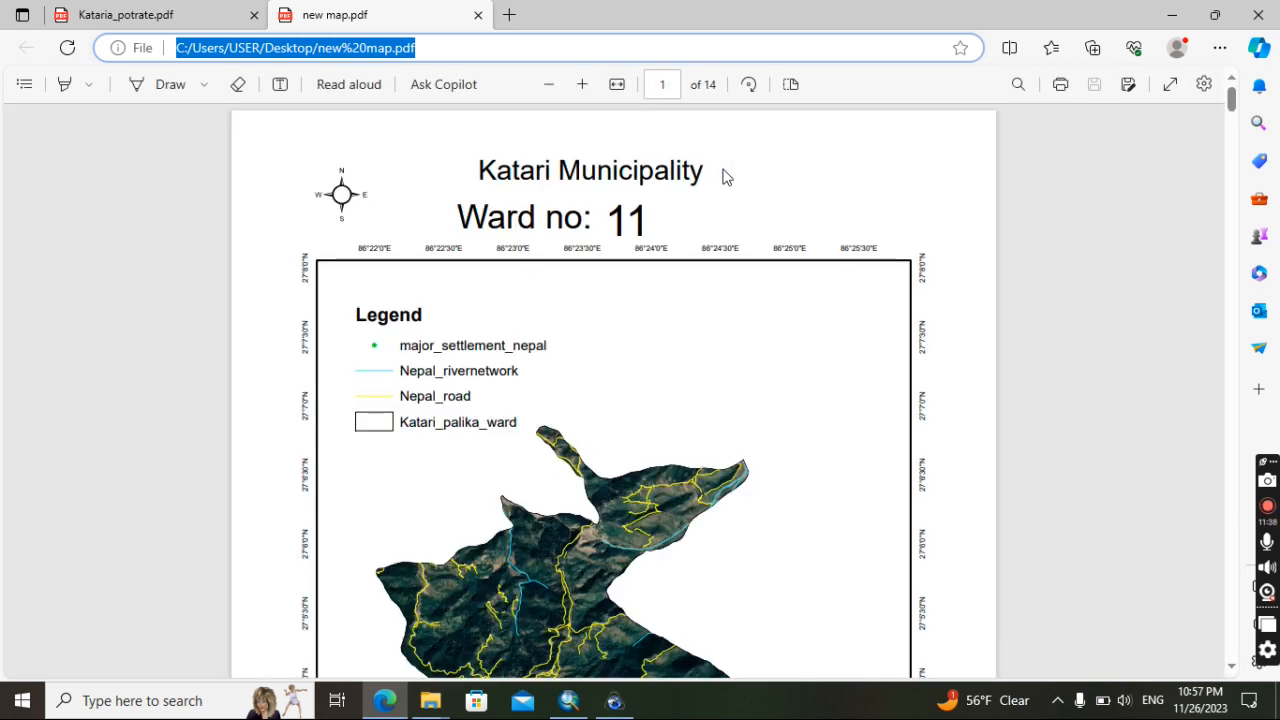
Look through the first ward pages of new map.pdf and switch back to ArcMap
scroll(637, 260, "down", 3)
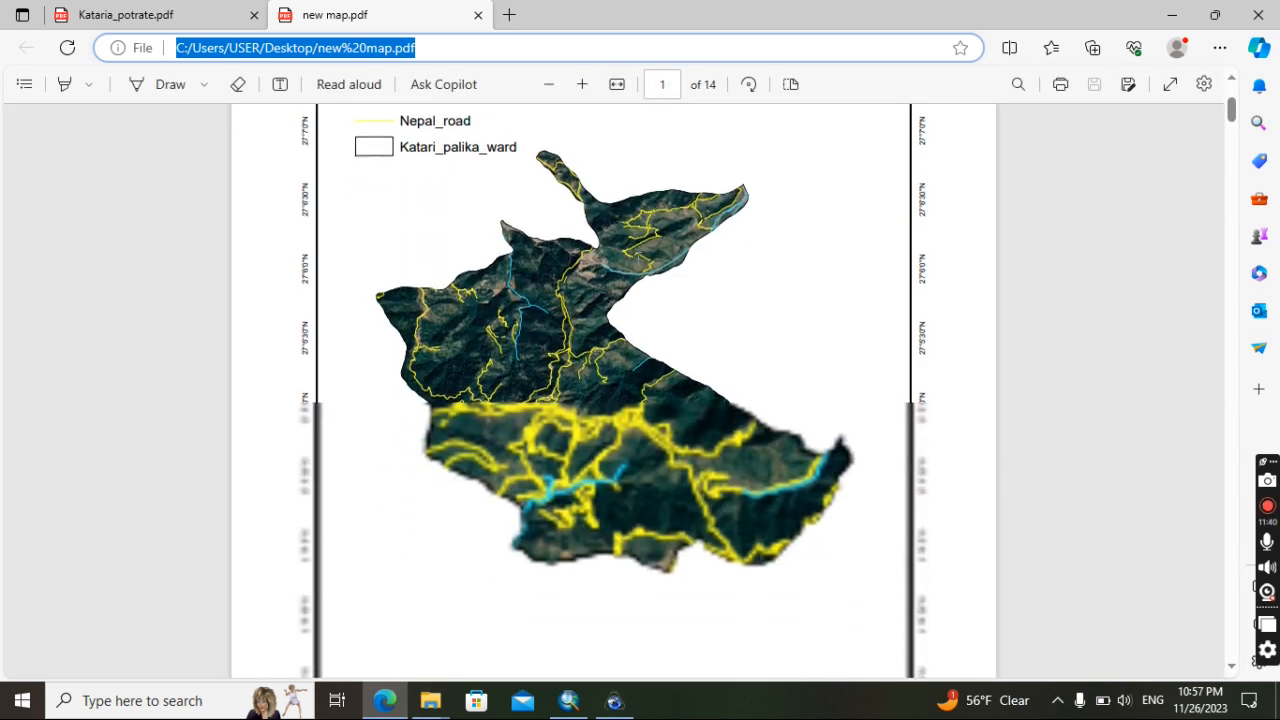
scroll(637, 260, "down", 10)
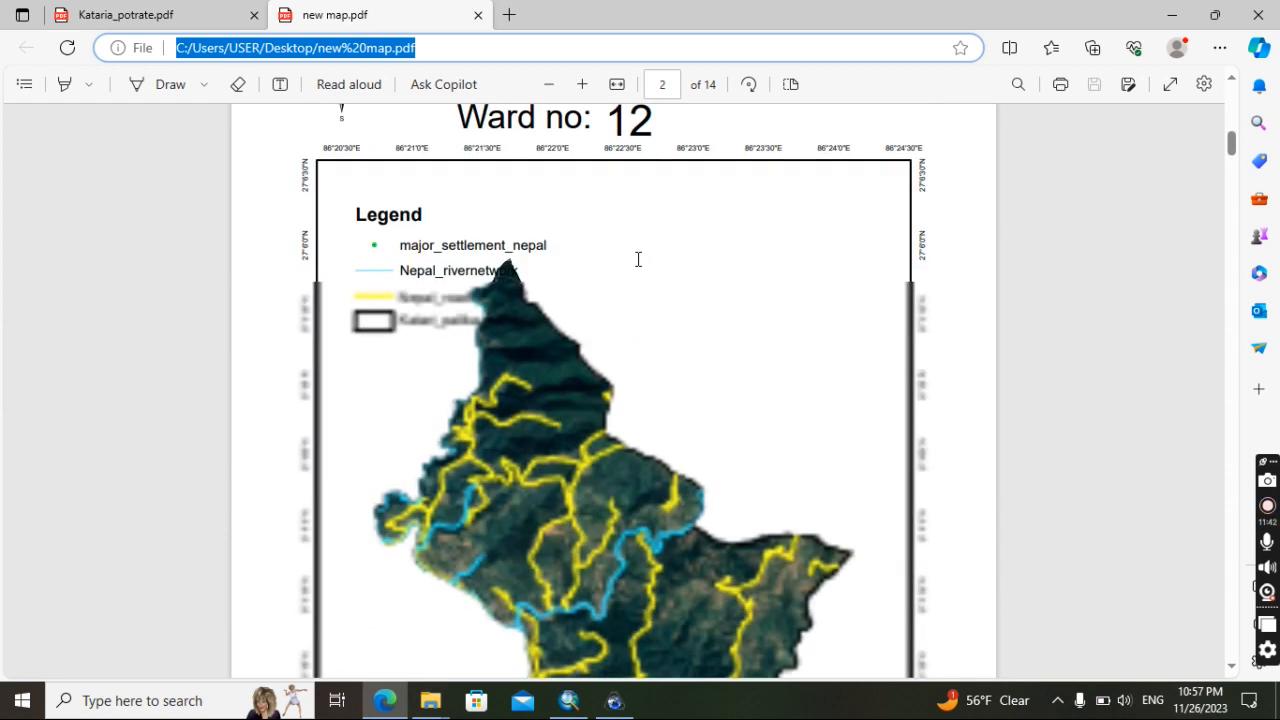
scroll(637, 260, "down", 10)
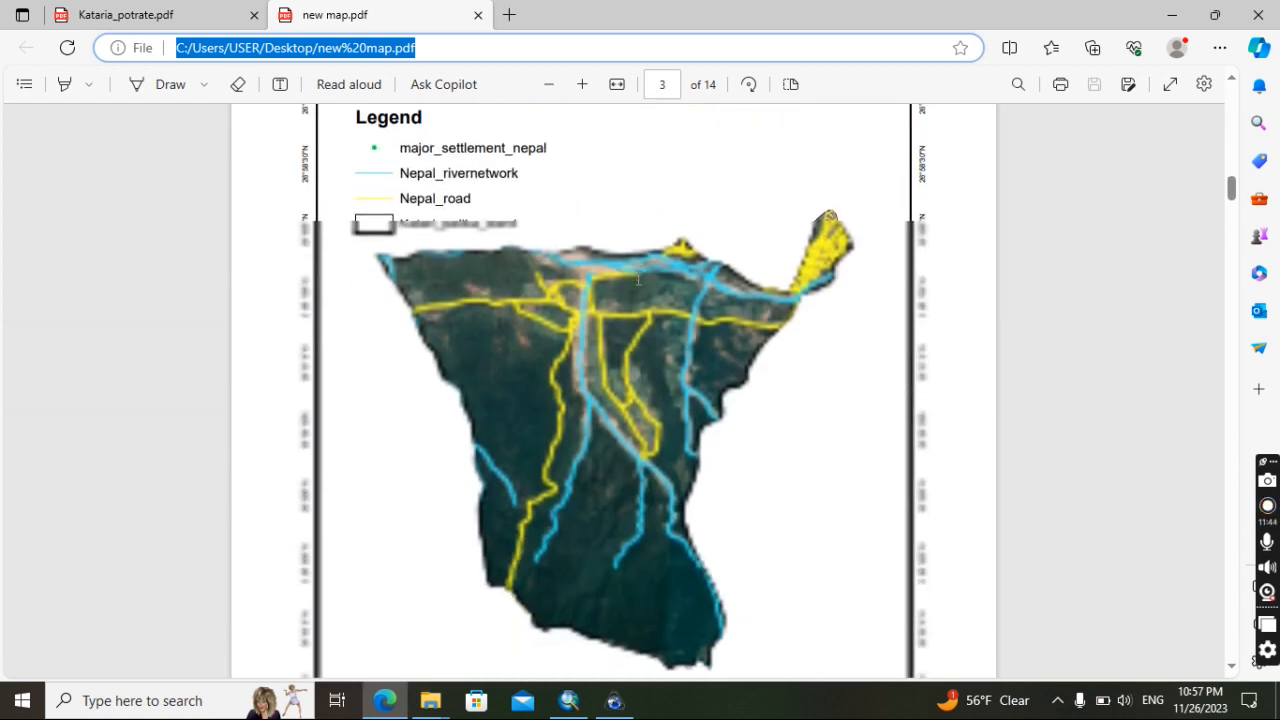
left_click(614, 700)
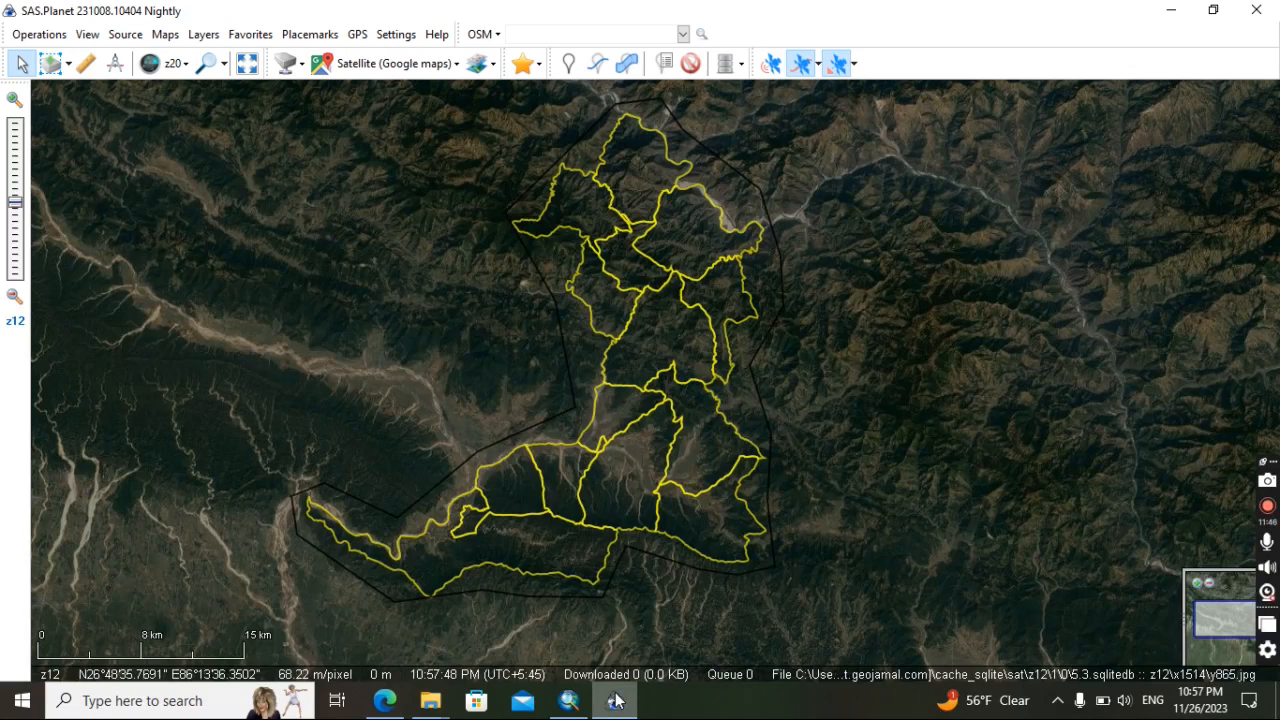
key("alt+Tab")
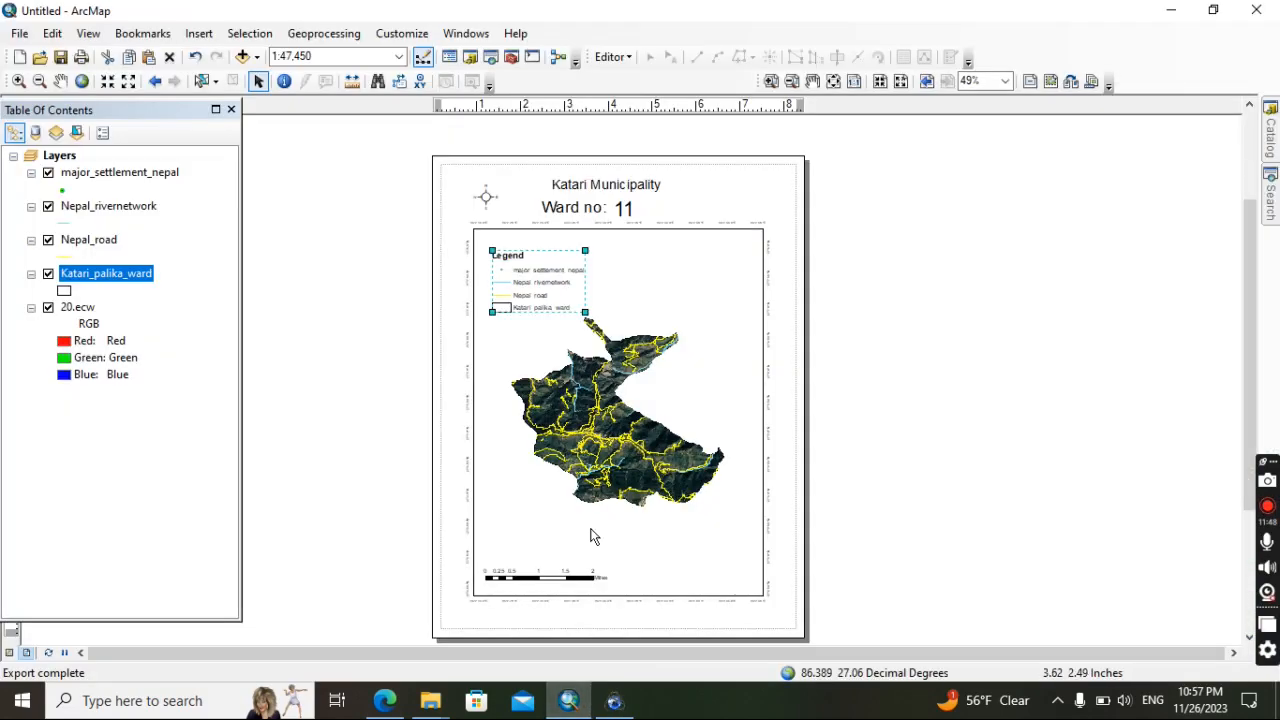